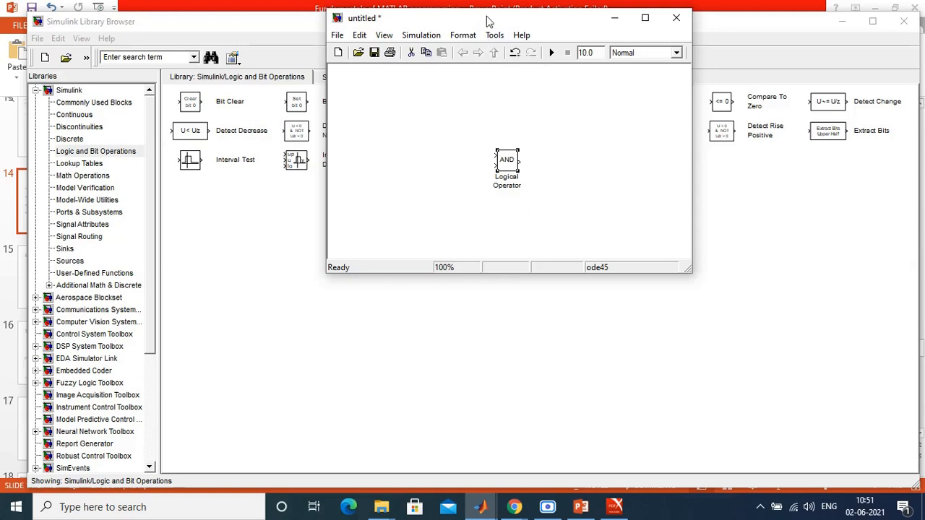
Step: Move the AND Logical Operator block to the upper-left area of the model canvas
drag(185, 153, 199, 126)
click(248, 160)
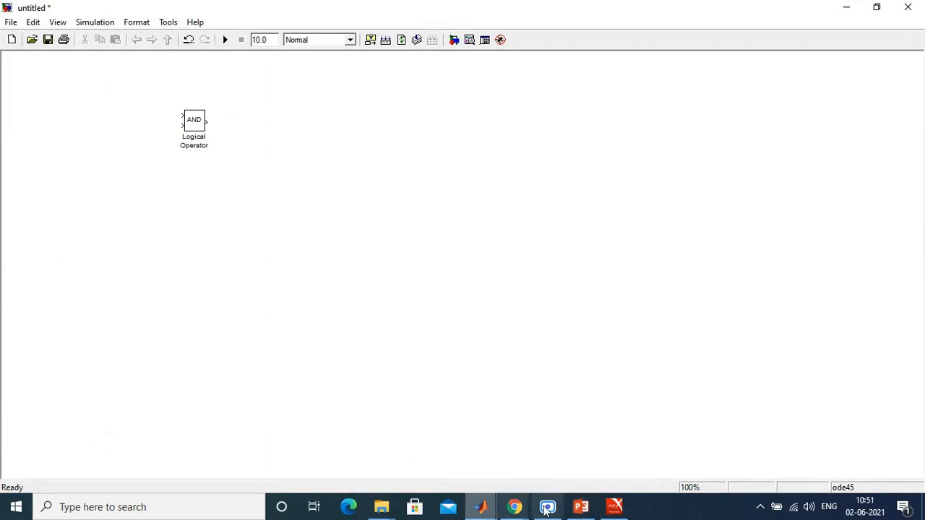
Step: Switch to the PowerPoint presentation and examine the truth tables on the Logic gates slide
click(582, 506)
click(58, 284)
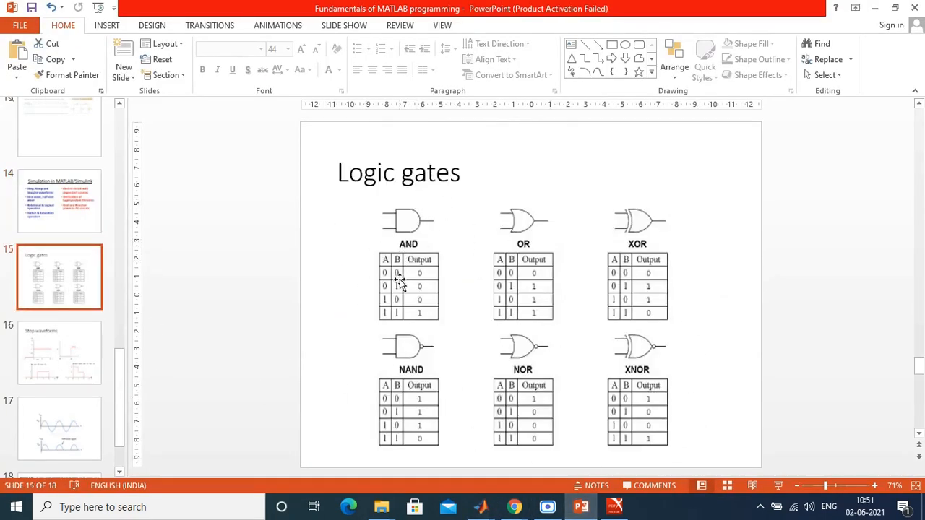
click(833, 488)
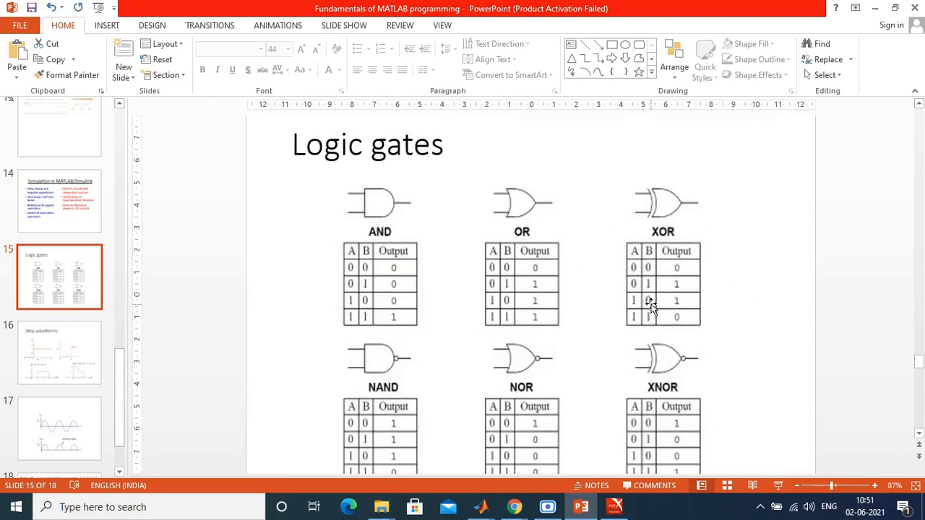
scroll(650, 307, down, 1)
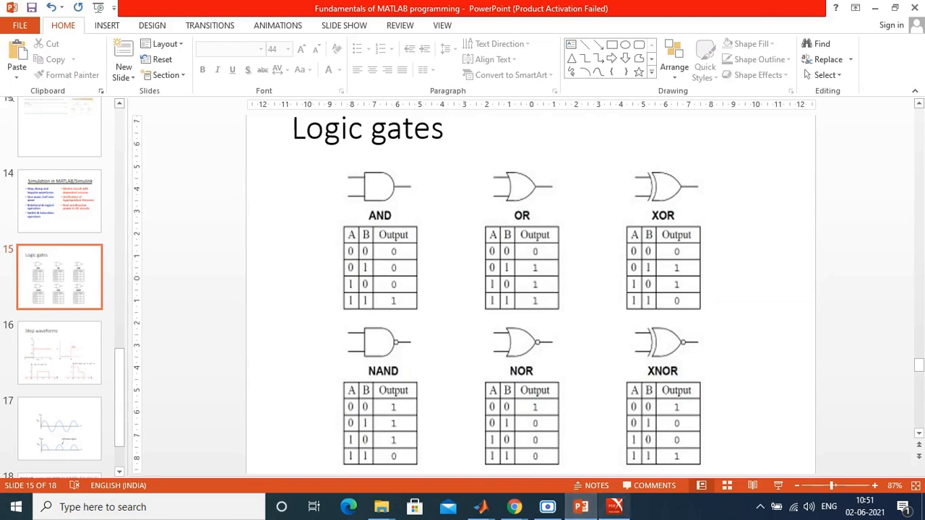
Step: Switch back to Simulink, add a Constant block from Commonly Used Blocks left of the AND block, and duplicate it below
mouse_move(481, 508)
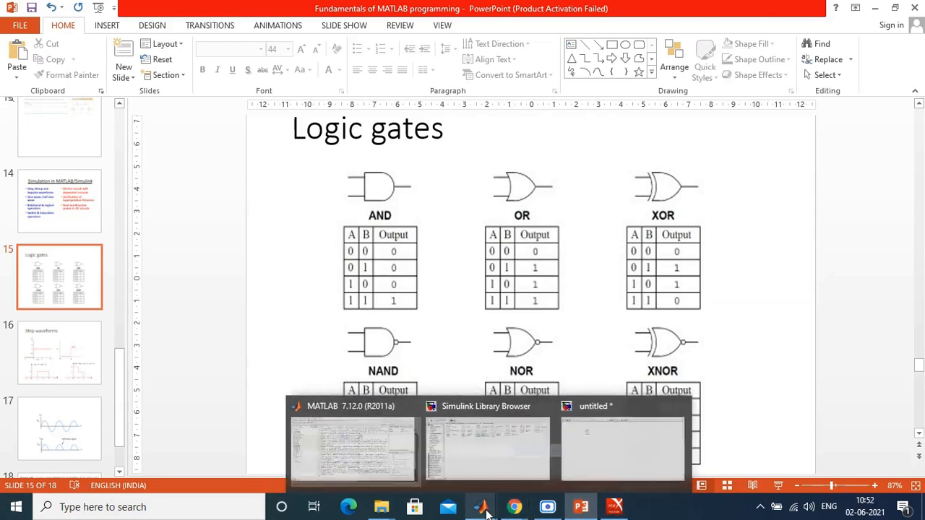
click(493, 467)
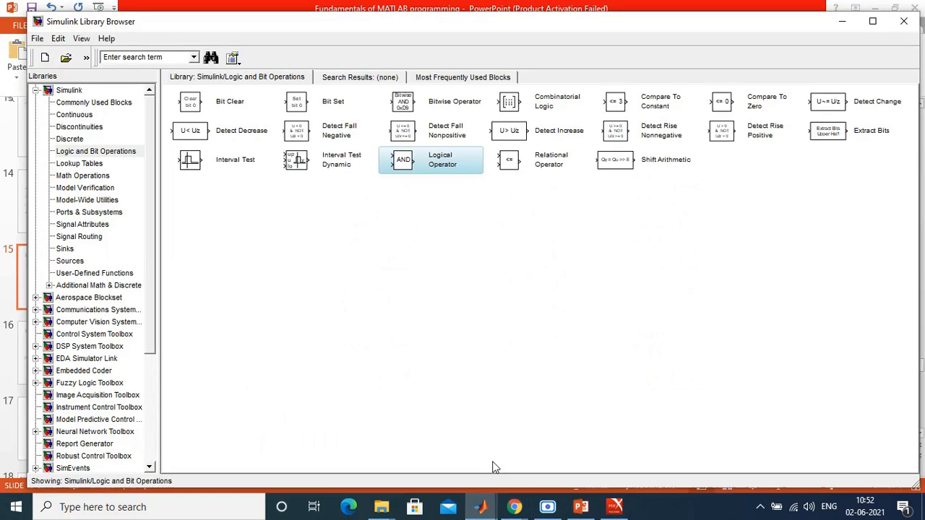
click(106, 106)
right_click(449, 107)
click(427, 112)
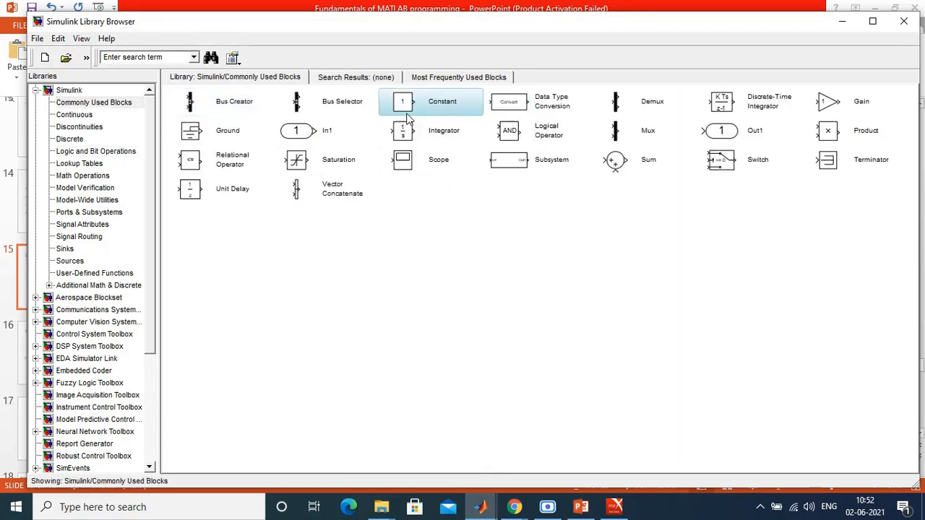
drag(455, 266, 114, 99)
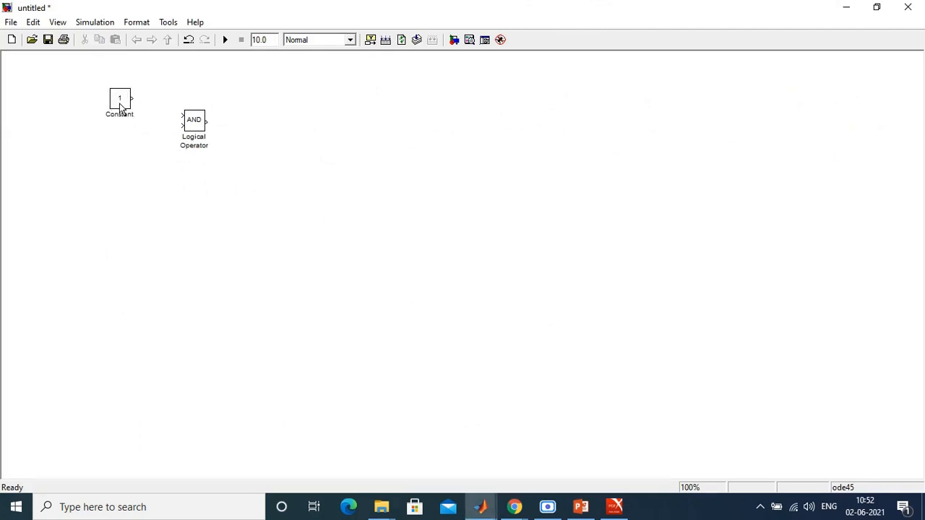
drag(132, 104, 130, 149)
click(150, 163)
Step: Rename the upper Constant block A and the lower one B, after the inputs in the slide's truth tables
click(121, 118)
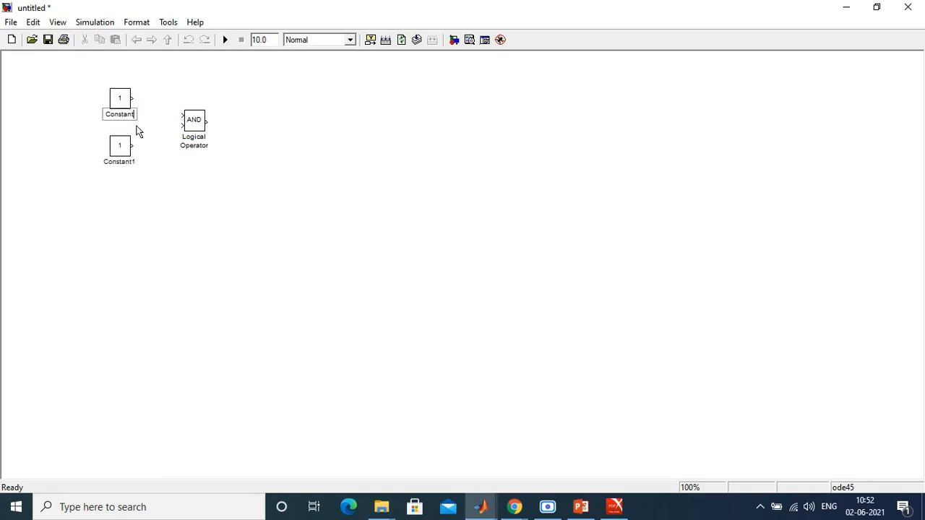
click(594, 510)
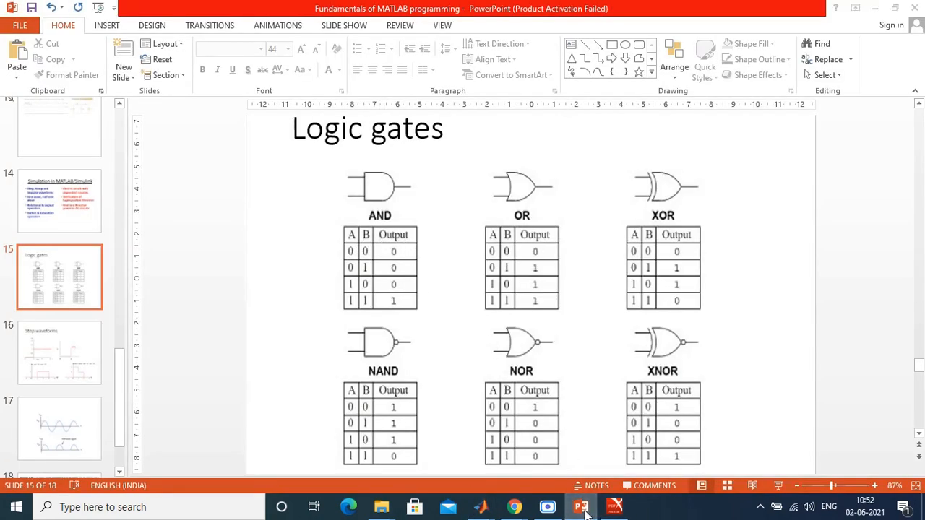
click(616, 508)
key(BackSpace)
key(BackSpace)
key(BackSpace)
key(BackSpace)
key(BackSpace)
key(BackSpace)
key(BackSpace)
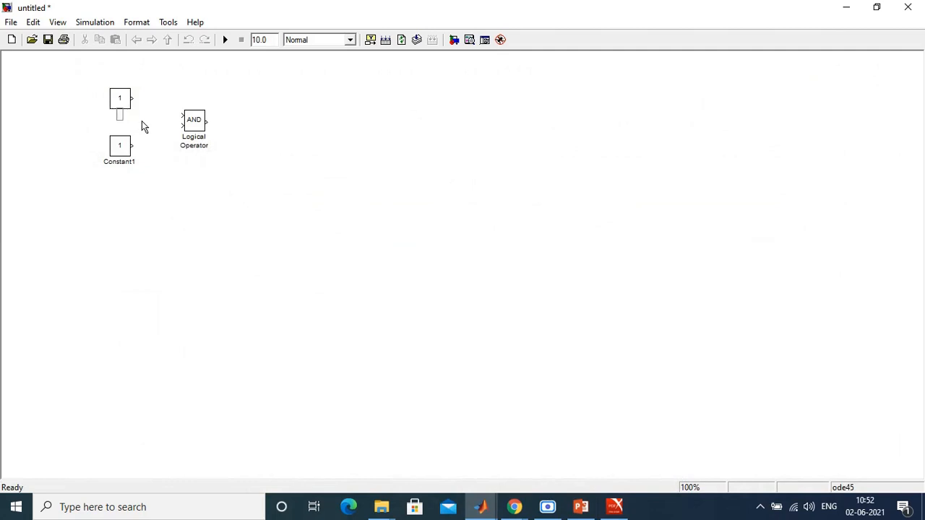
click(129, 163)
key(BackSpace)
key(BackSpace)
key(BackSpace)
key(BackSpace)
key(BackSpace)
key(BackSpace)
key(BackSpace)
key(BackSpace)
key(BackSpace)
text(B)
click(166, 167)
Step: Connect constants A and B to the upper and lower inputs of the AND block
drag(132, 98, 183, 118)
drag(134, 144, 182, 126)
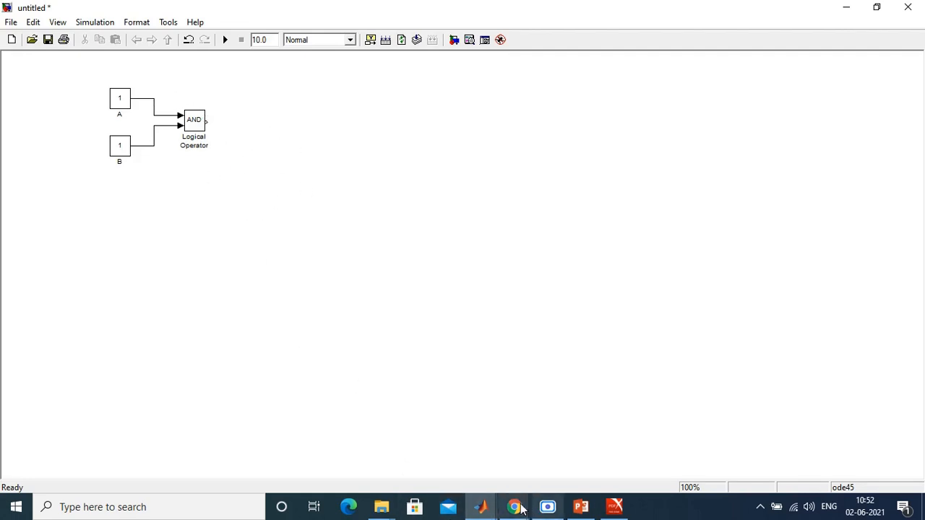
Step: Add a Display block from the Sinks library to the model and connect the AND block's output to it
mouse_move(488, 510)
click(482, 477)
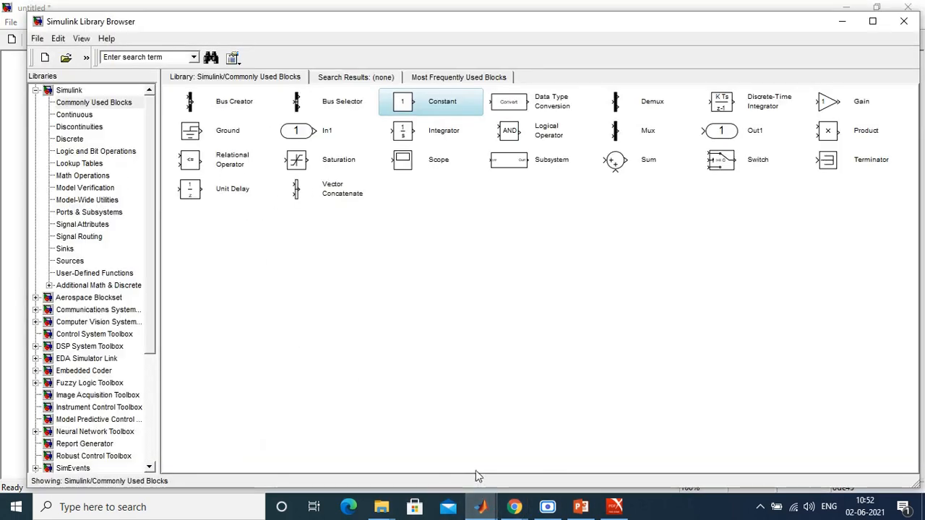
click(65, 250)
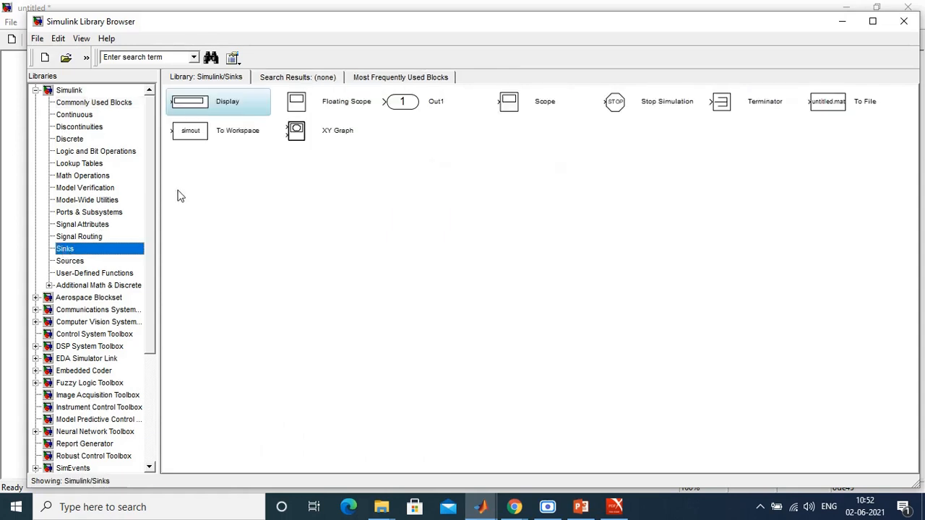
right_click(233, 103)
click(220, 111)
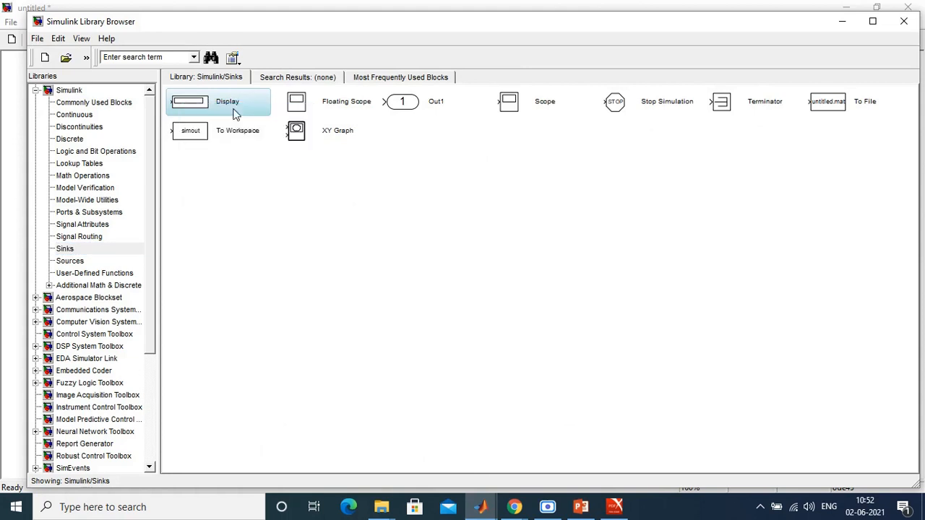
mouse_move(456, 266)
mouse_down()
mouse_move(277, 128)
mouse_move(250, 113)
mouse_move(209, 121)
mouse_up()
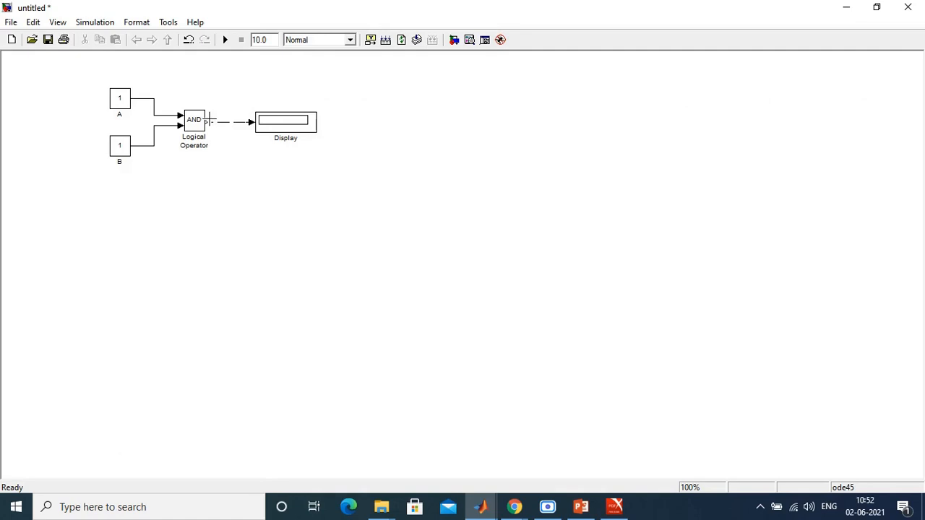
Step: Rename the Display block Output and run the simulation
click(296, 139)
key(BackSpace)
key(BackSpace)
key(BackSpace)
key(BackSpace)
key(BackSpace)
key(BackSpace)
text(Output)
click(435, 233)
click(226, 40)
Step: Set the constant value of block A to 0 and rerun the simulation
double_click(121, 99)
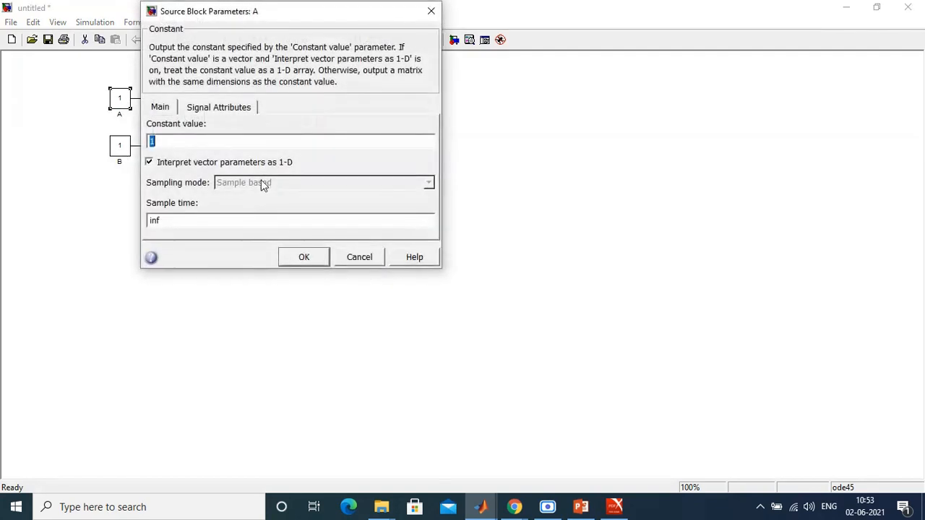
text(0)
click(304, 257)
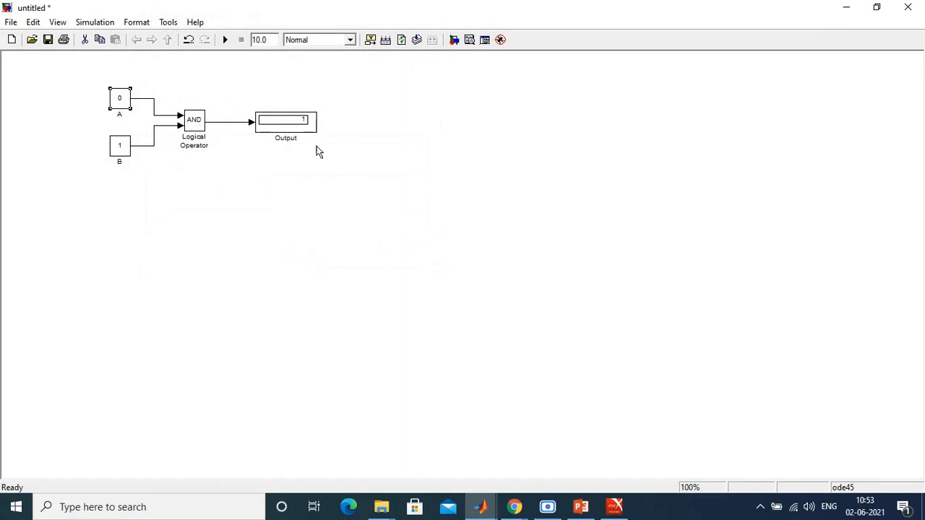
click(224, 40)
click(119, 163)
click(165, 225)
Step: Duplicate the whole AND circuit below the original and set the copy's logical operator to OR
drag(103, 75, 325, 186)
drag(124, 145, 127, 270)
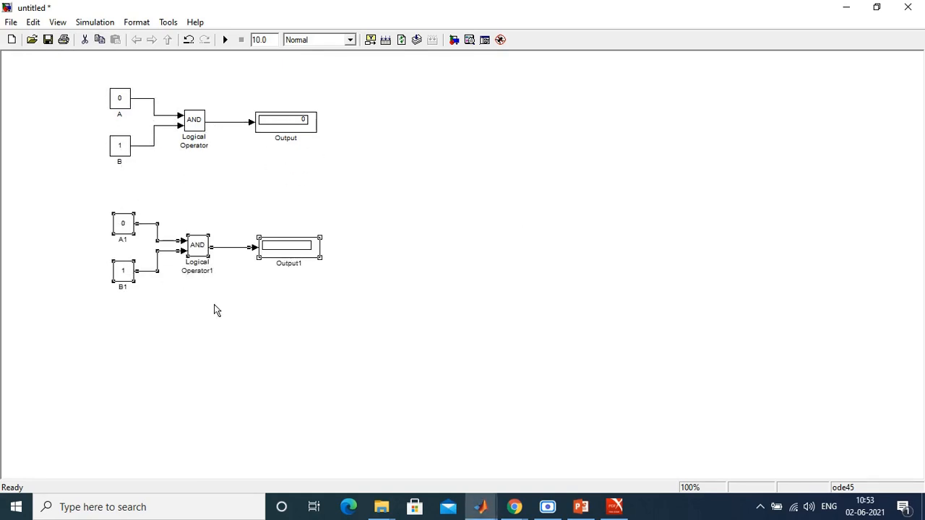
double_click(201, 249)
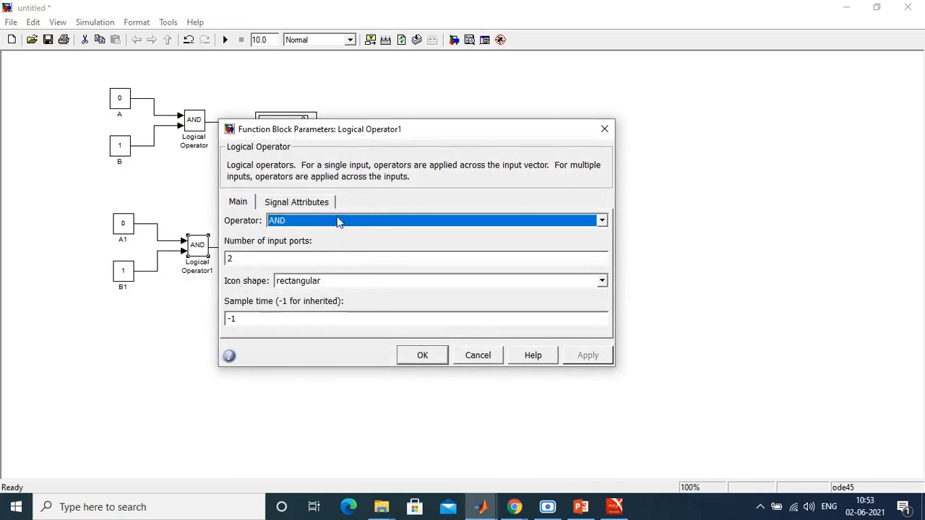
click(605, 128)
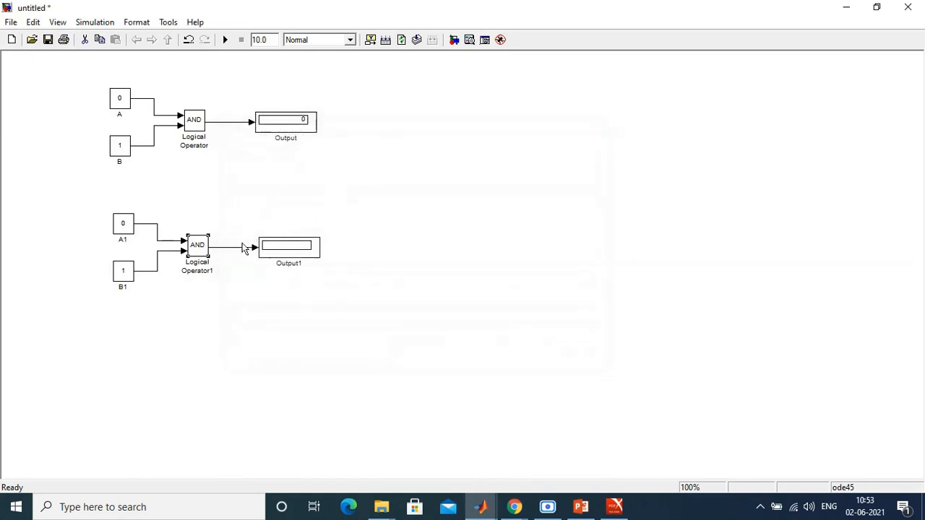
double_click(196, 249)
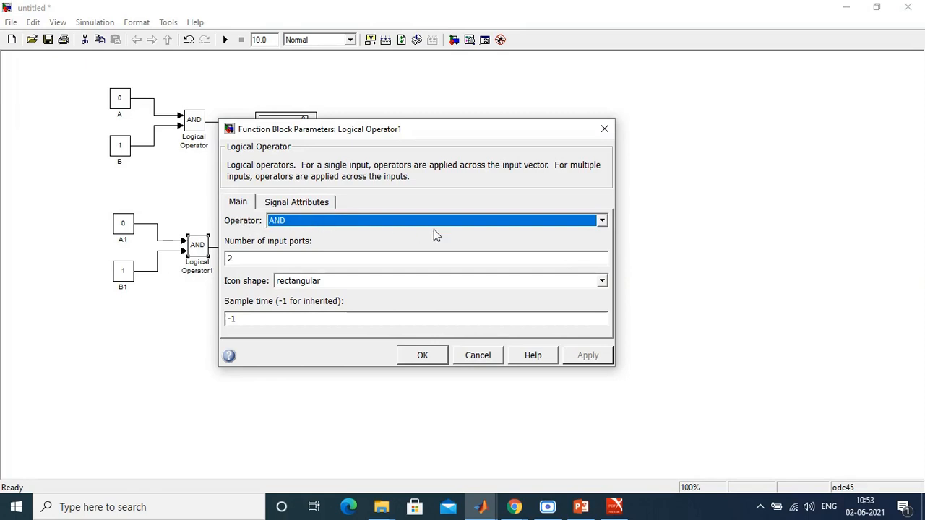
click(515, 224)
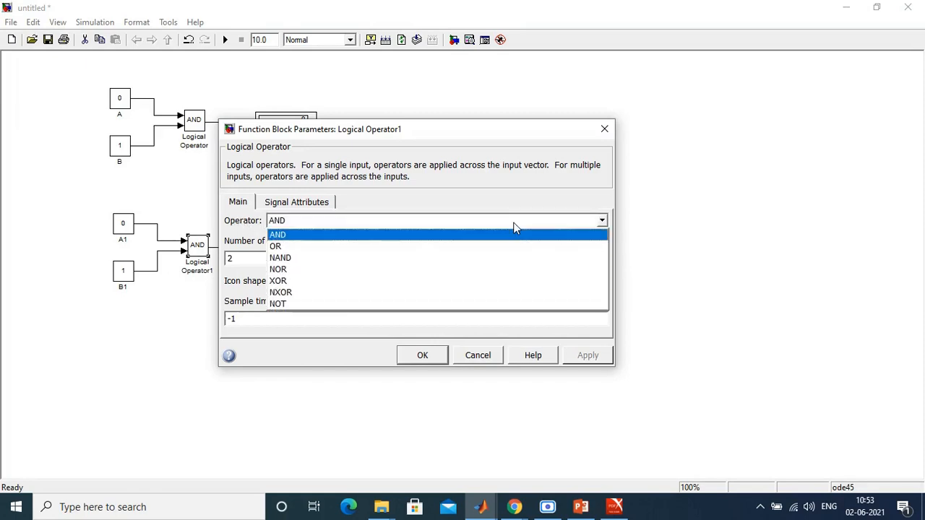
click(348, 246)
click(423, 356)
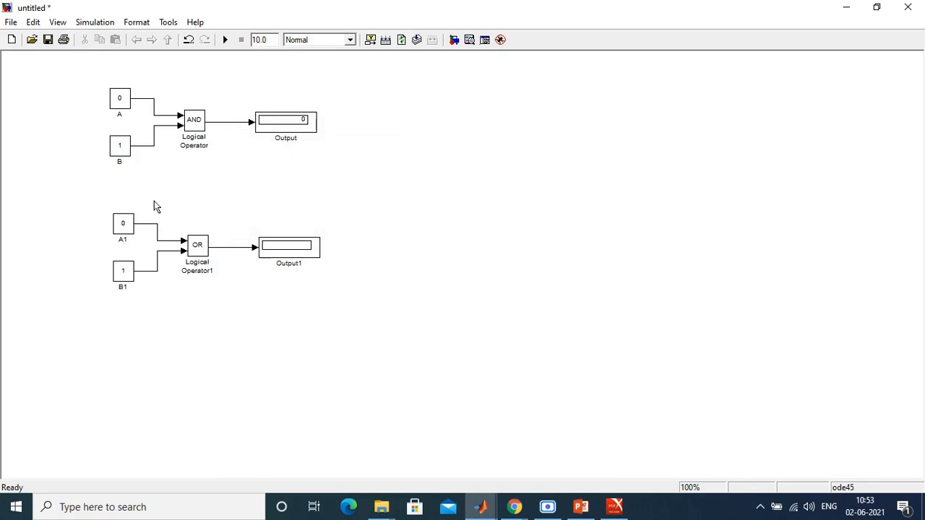
Step: Run the simulation with the OR circuit and compare its output with the truth table on the Logic gates slide
click(225, 39)
click(580, 507)
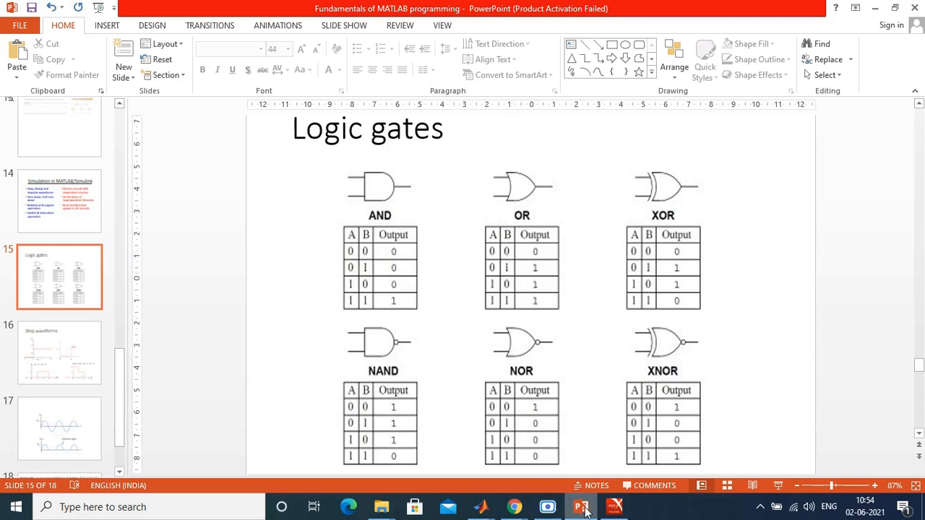
mouse_move(504, 511)
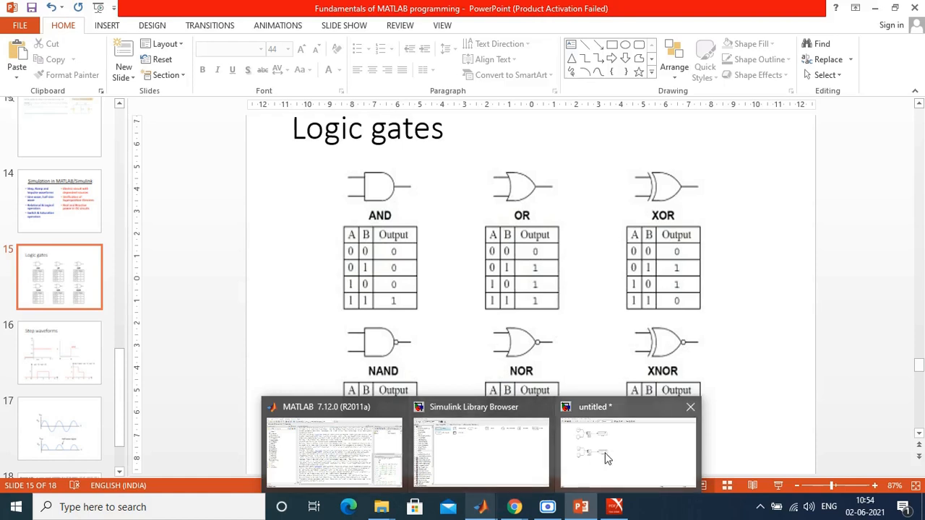
click(608, 457)
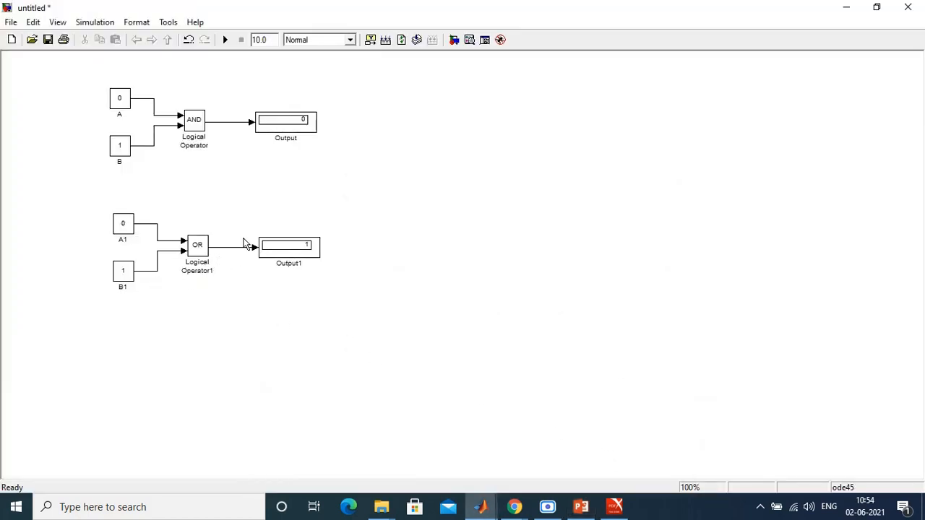
Step: Duplicate the OR circuit to the right of the AND circuit and set the copy's logical operator to NAND
drag(100, 206, 336, 302)
drag(198, 253, 560, 118)
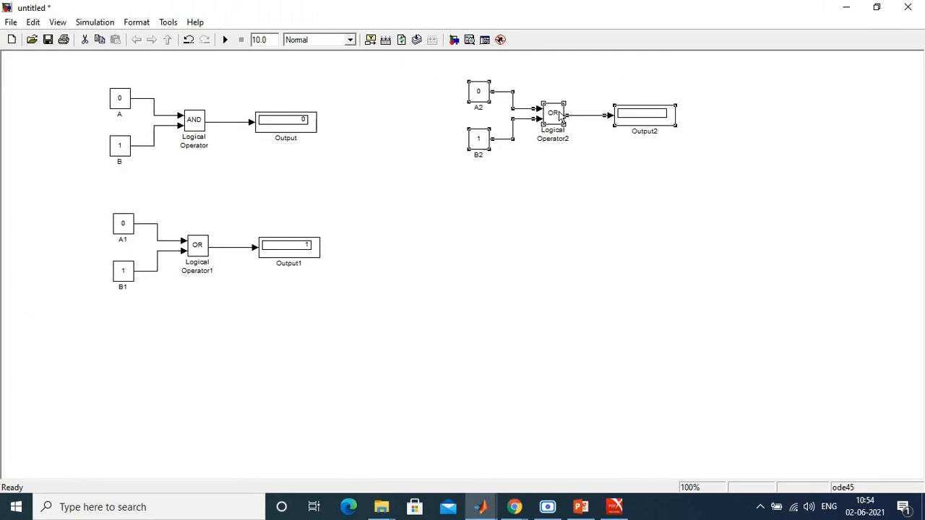
double_click(554, 113)
click(412, 102)
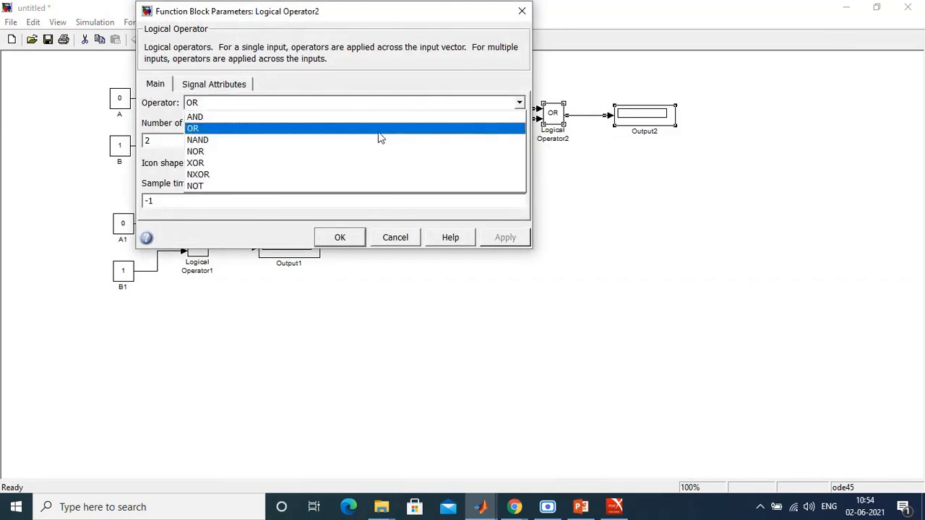
click(372, 140)
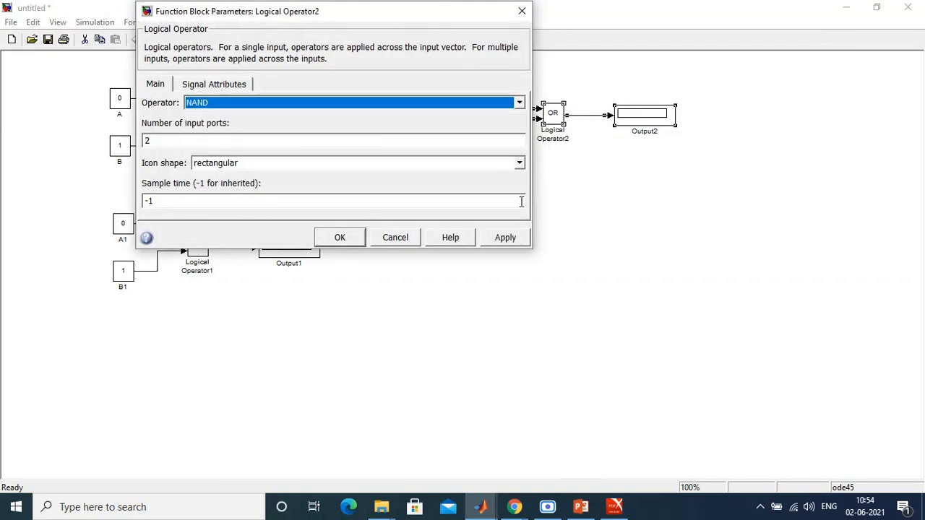
click(482, 240)
click(349, 238)
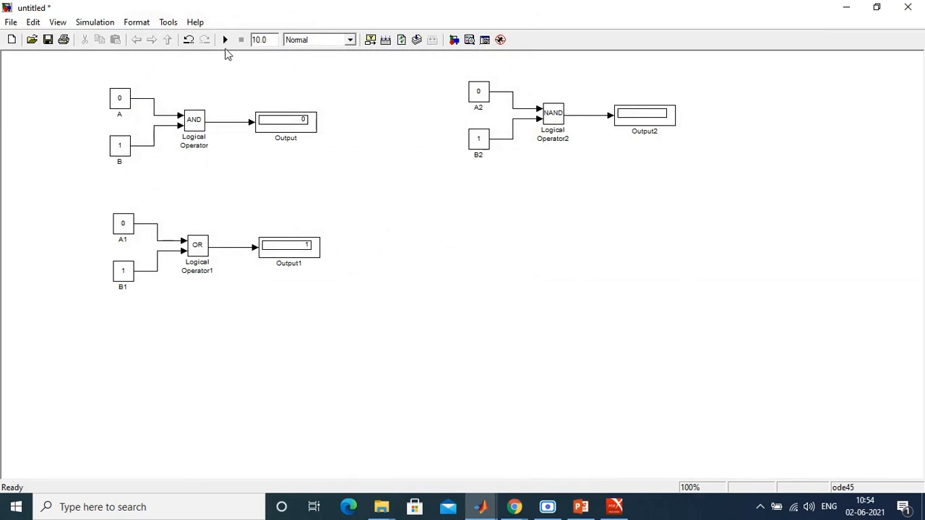
Step: Run the simulation with the NAND circuit and compare its output with the NAND truth table on the Logic gates slide
click(225, 40)
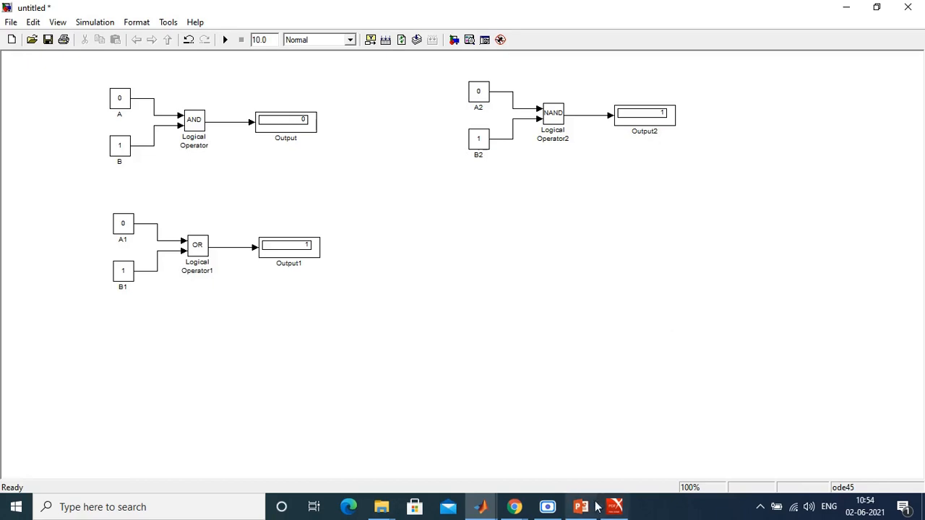
click(560, 509)
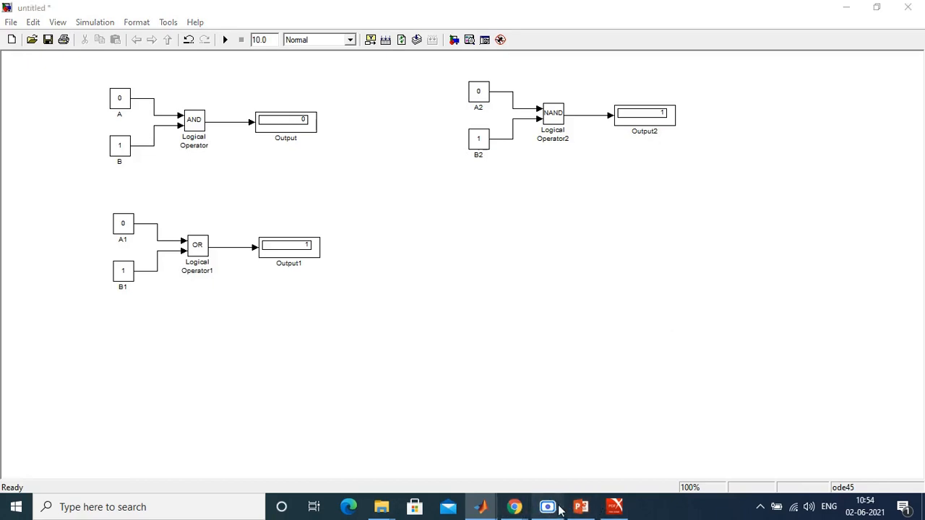
click(548, 508)
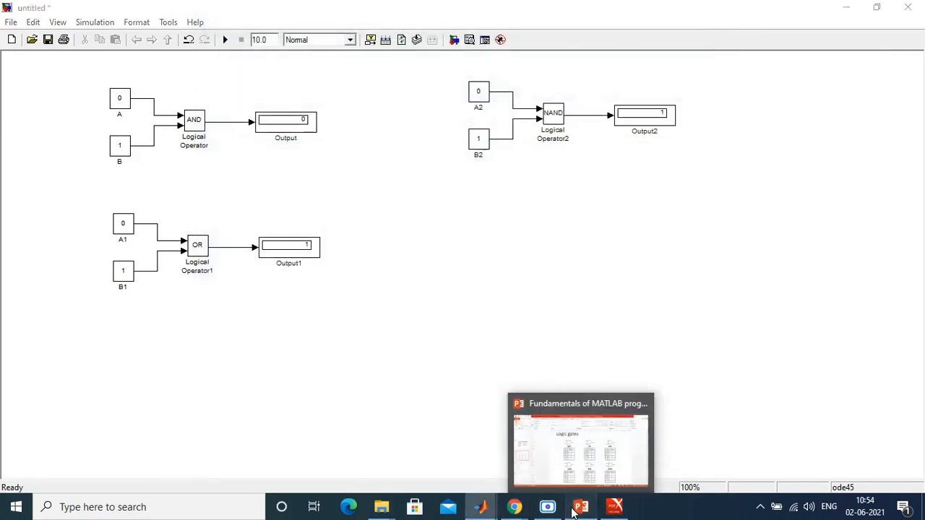
click(575, 508)
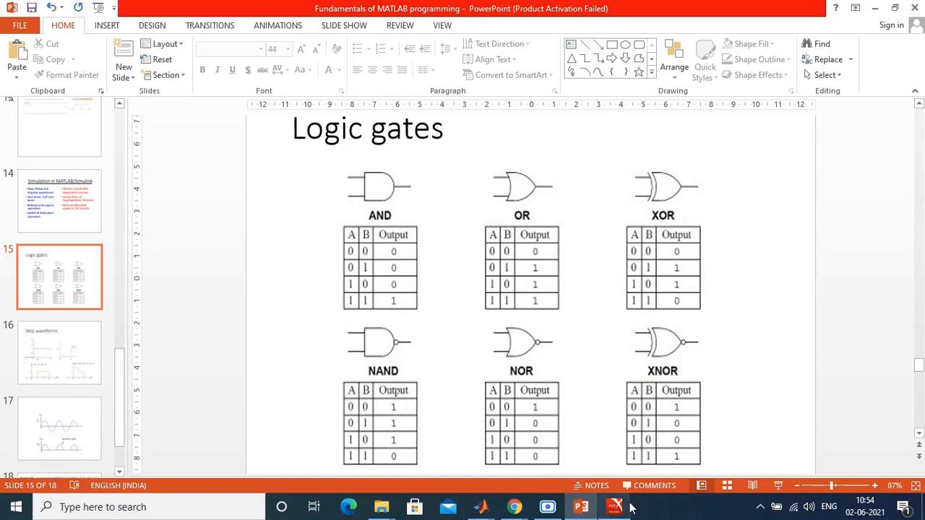
click(576, 509)
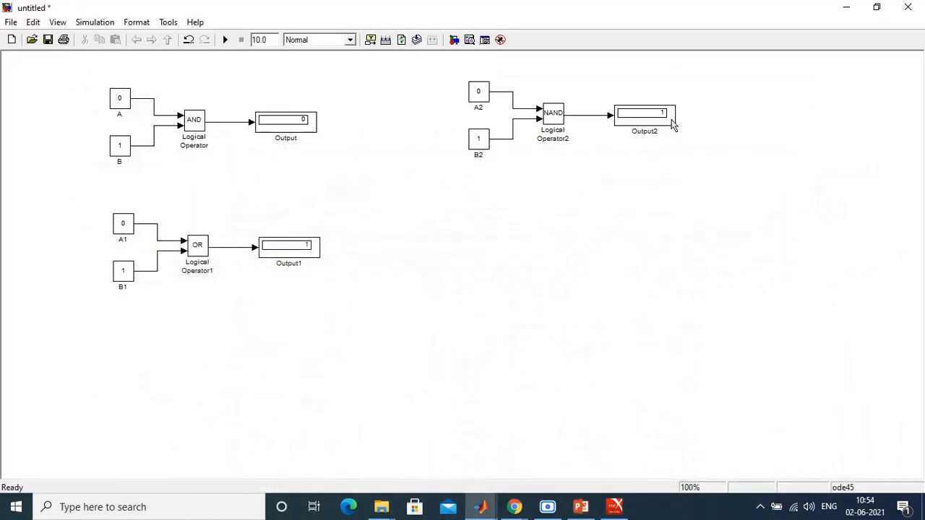
Step: Duplicate the NAND circuit directly below itself and set the copy's logical operator to NOR
drag(438, 68, 698, 185)
drag(573, 125, 571, 261)
double_click(552, 257)
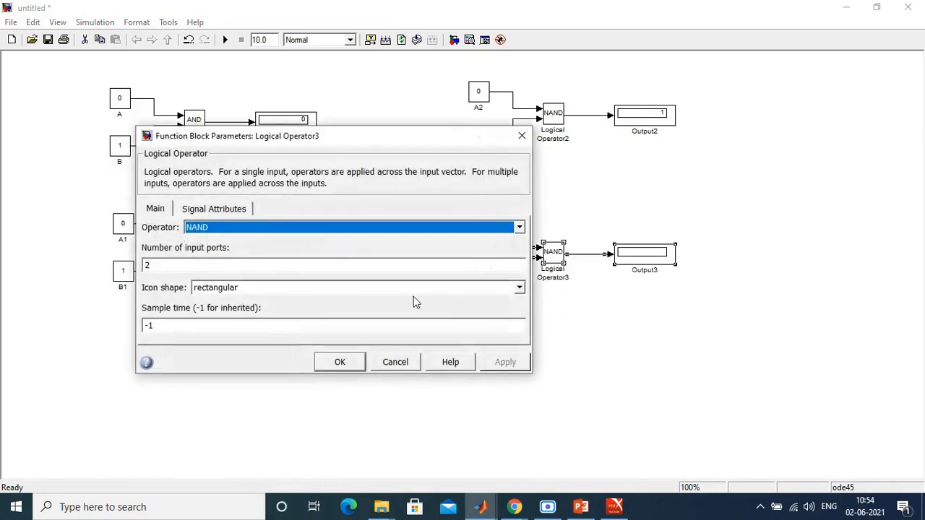
click(320, 228)
click(320, 282)
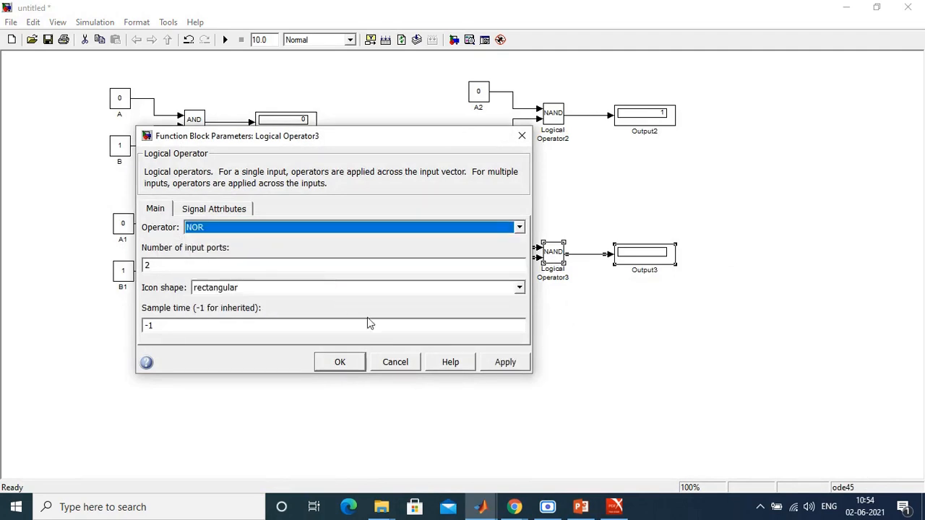
click(362, 364)
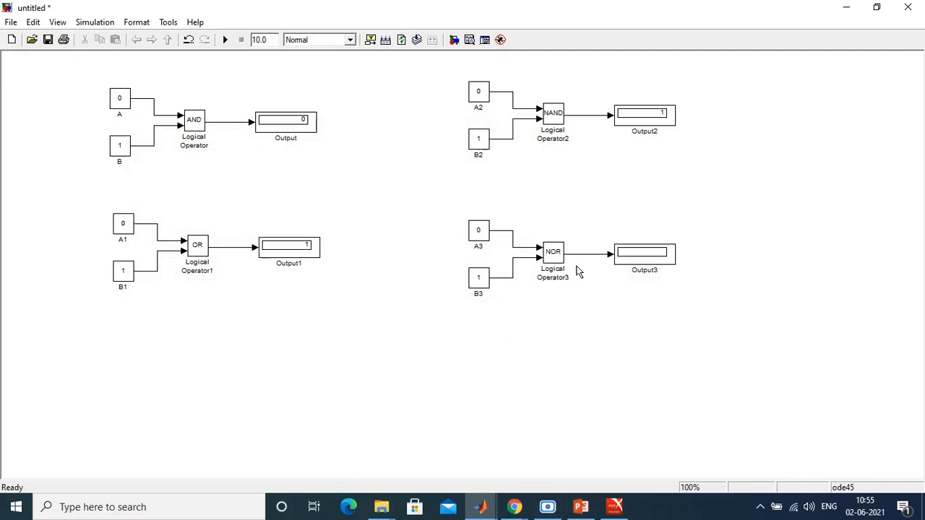
Step: Check the NOR truth table on the Logic gates slide, run the simulation and compare the NOR circuit's output with it
click(579, 508)
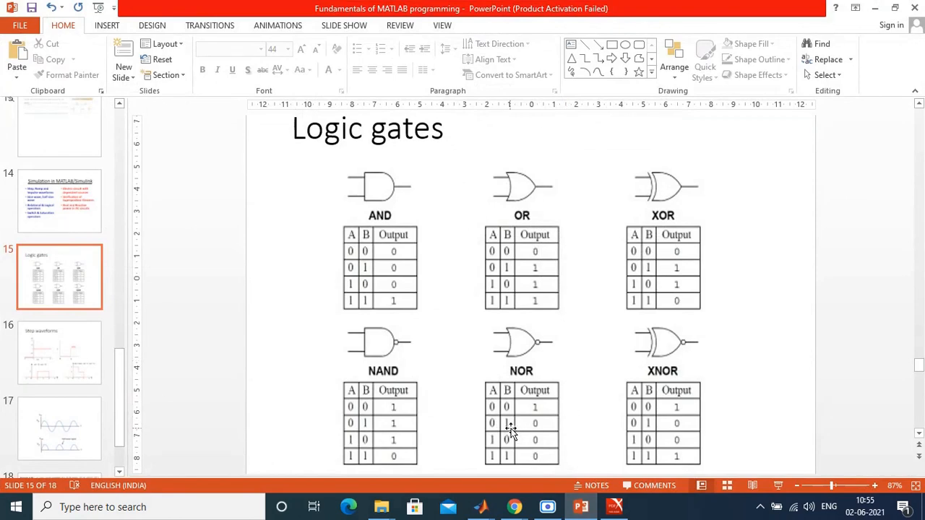
click(580, 507)
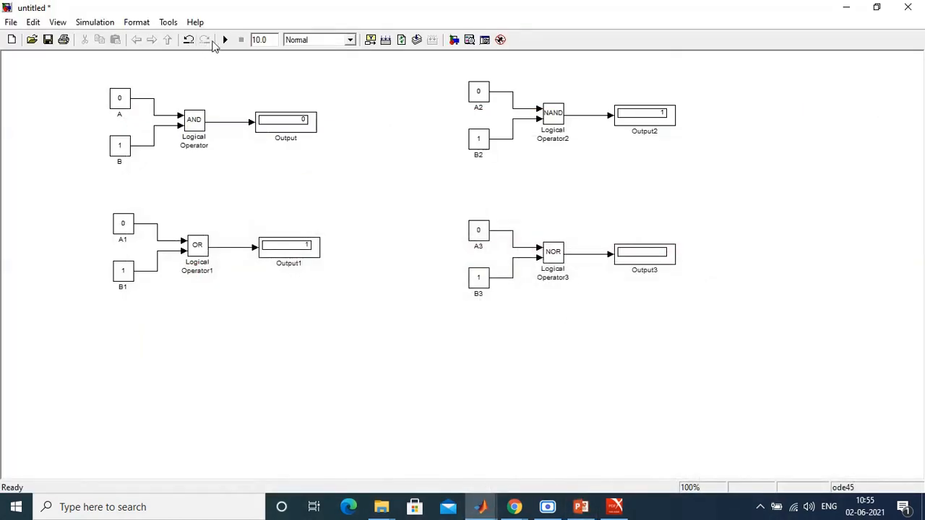
click(225, 40)
click(581, 506)
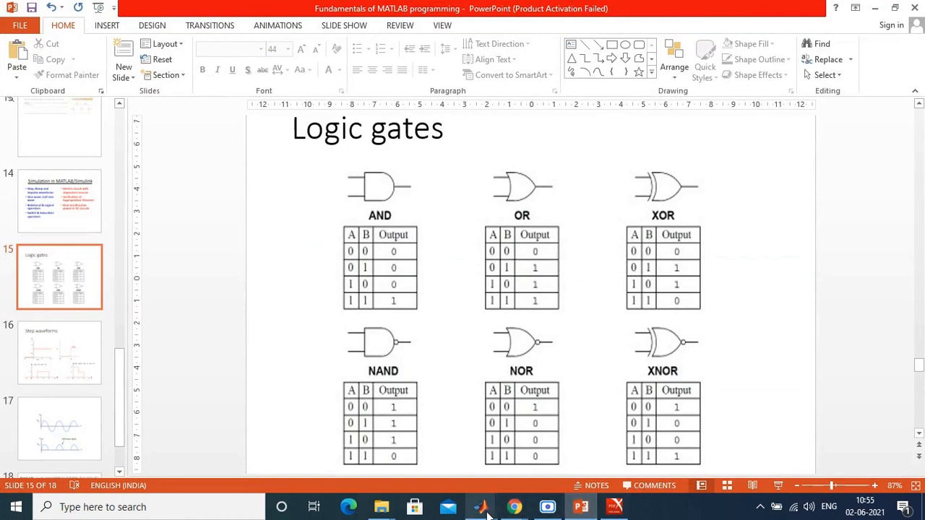
mouse_move(481, 507)
click(582, 468)
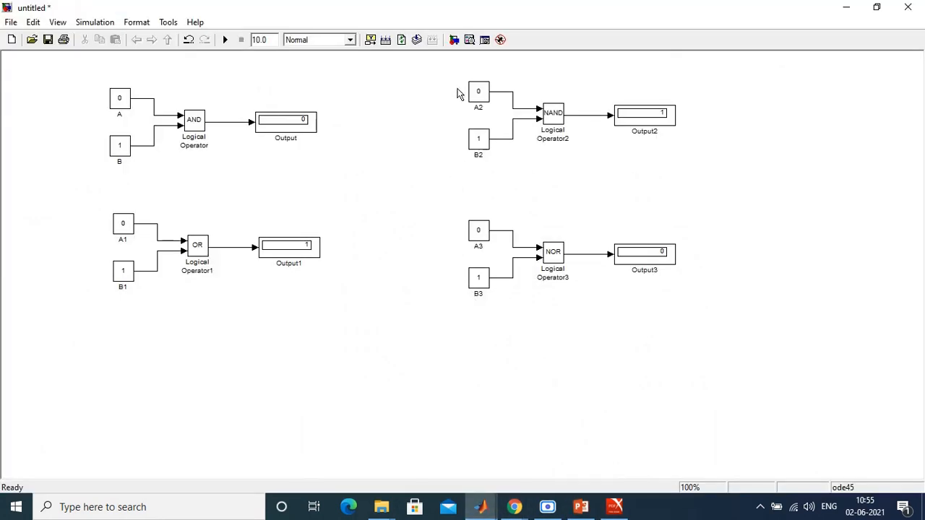
Step: Duplicate the NOR circuit below the OR circuit and set the copy's logical operator to NXOR
drag(457, 204, 730, 320)
drag(553, 253, 197, 362)
double_click(197, 360)
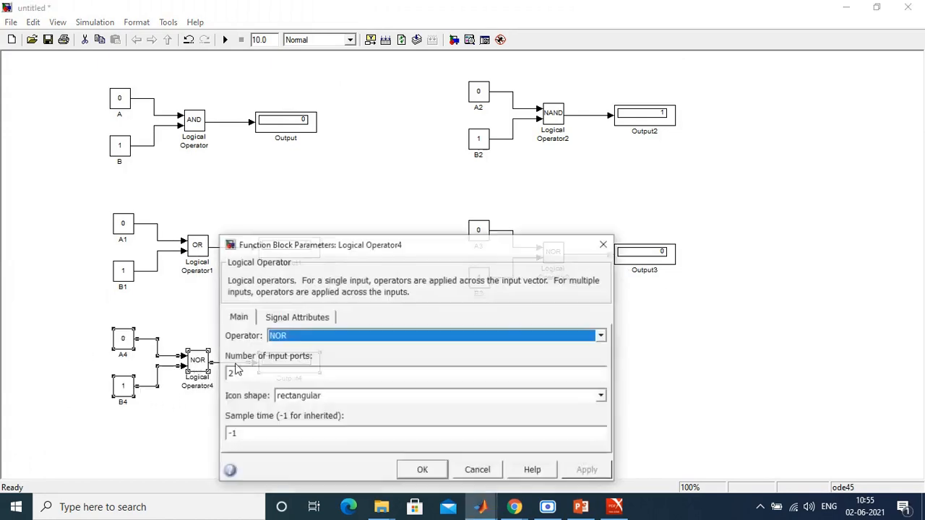
click(400, 336)
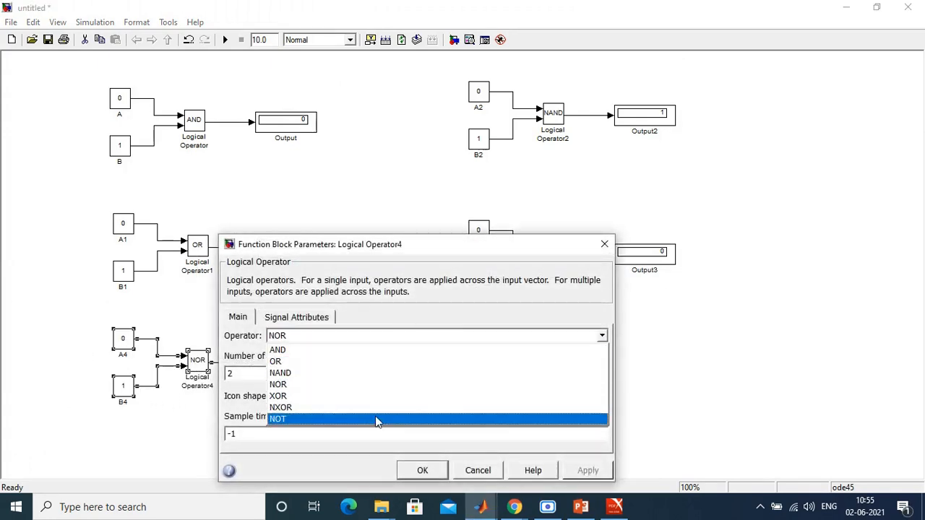
click(374, 408)
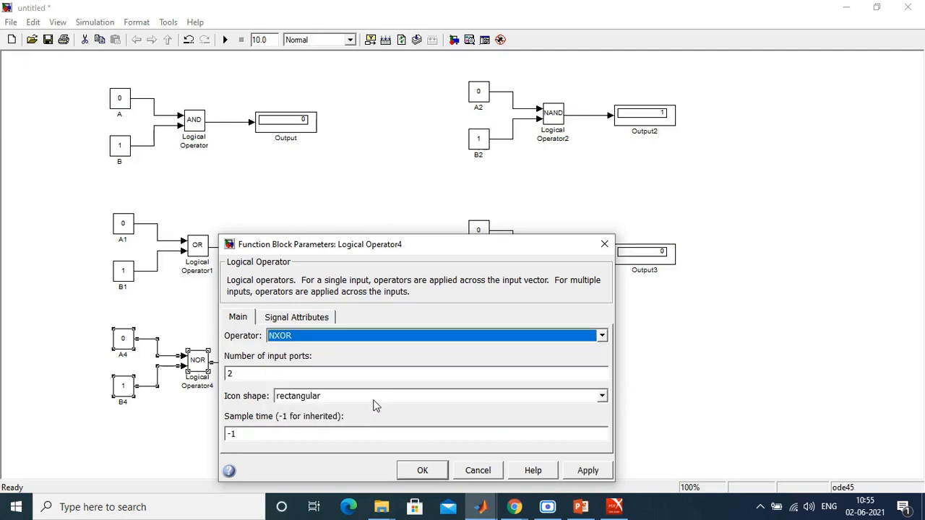
click(423, 471)
click(174, 435)
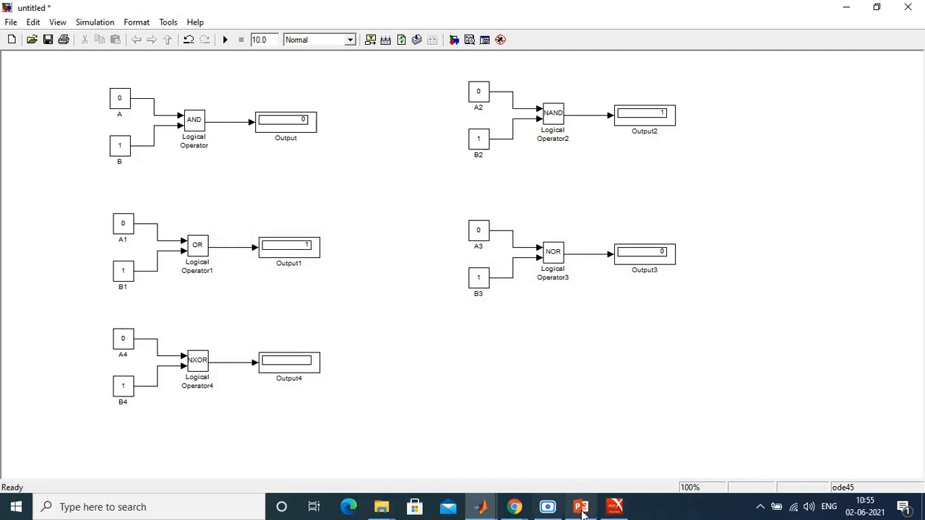
Step: Review the XNOR truth table on the Logic gates slide and run the simulation with the NXOR circuit
mouse_move(585, 510)
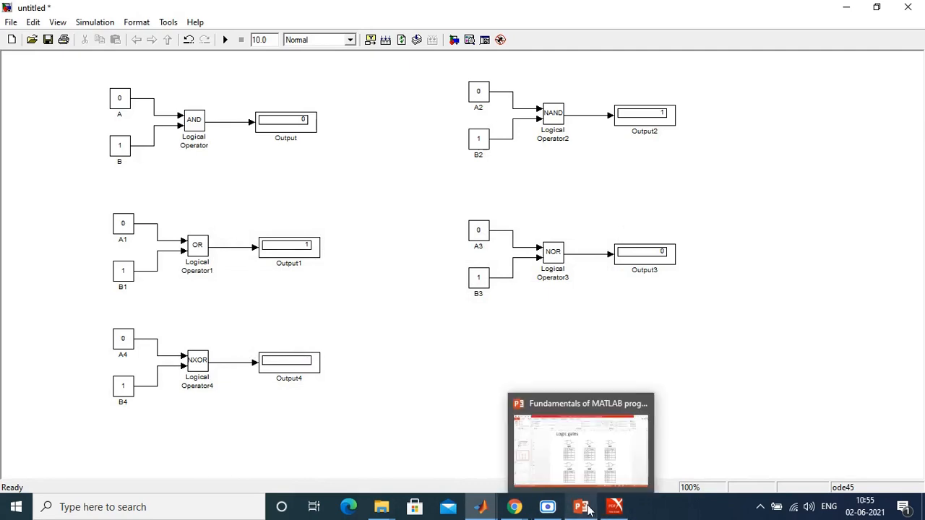
click(586, 444)
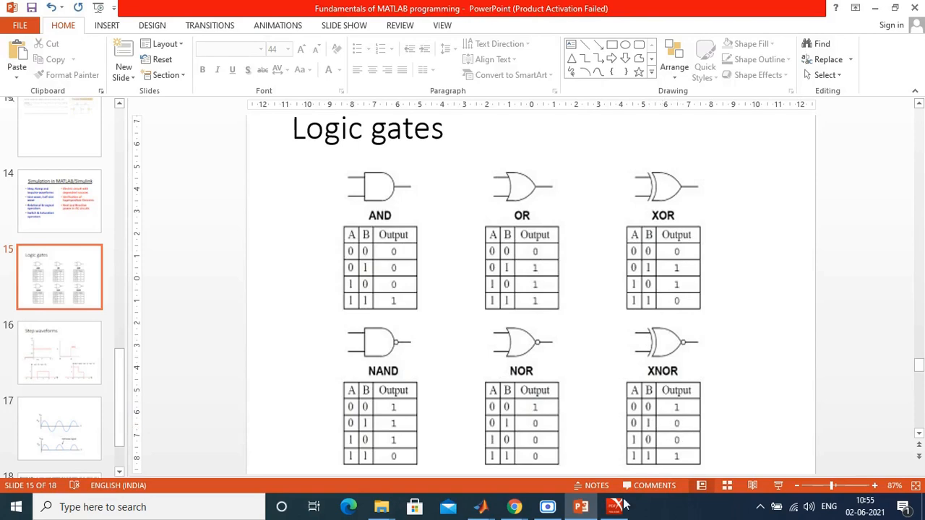
click(583, 507)
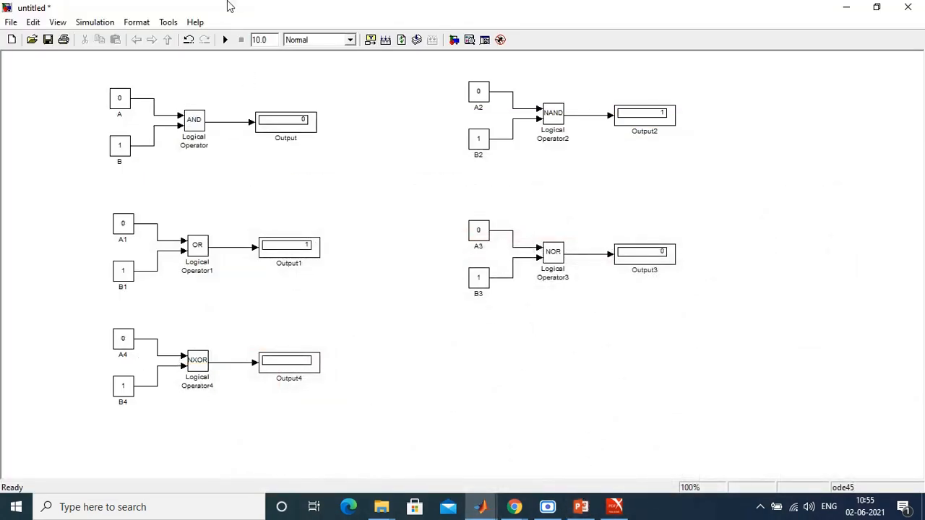
click(224, 40)
Step: Duplicate the NXOR circuit below the NOR circuit and set the copy's logical operator to XOR
drag(97, 317, 336, 444)
drag(288, 376, 637, 375)
double_click(553, 369)
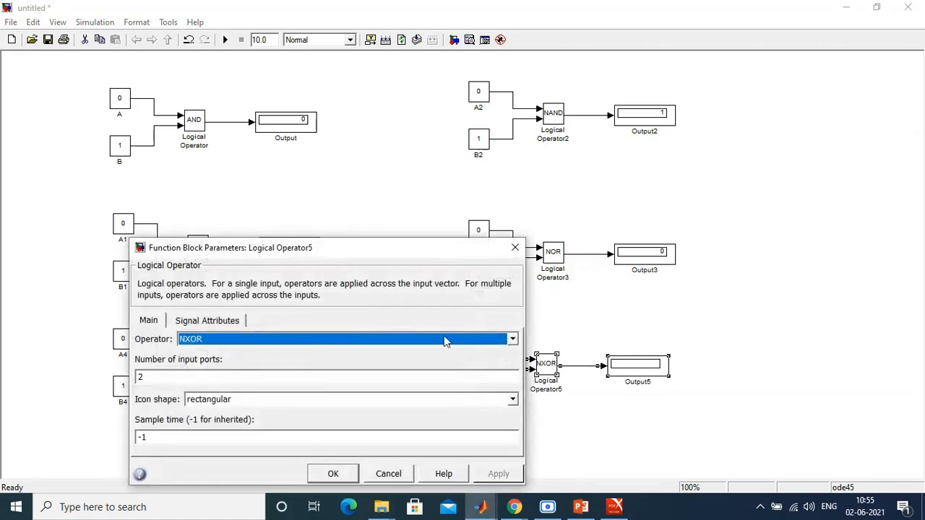
click(342, 338)
click(319, 400)
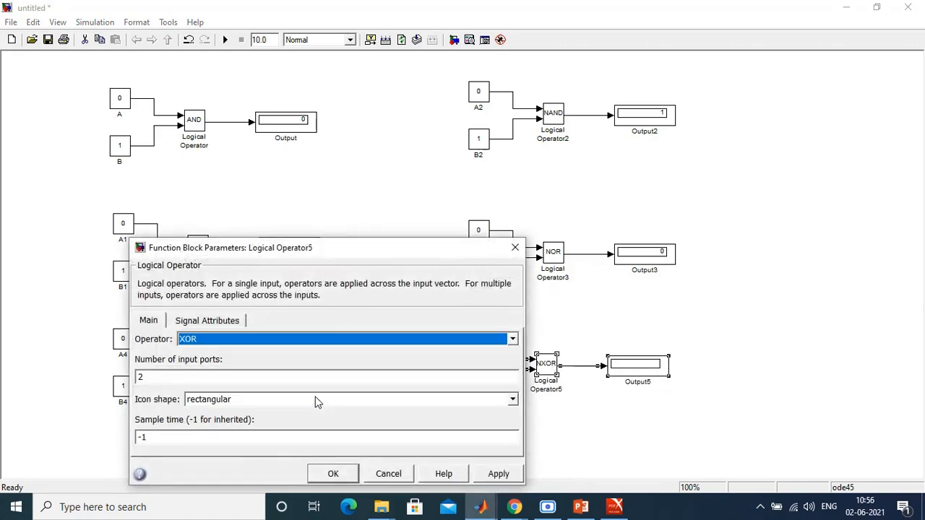
click(497, 473)
click(333, 474)
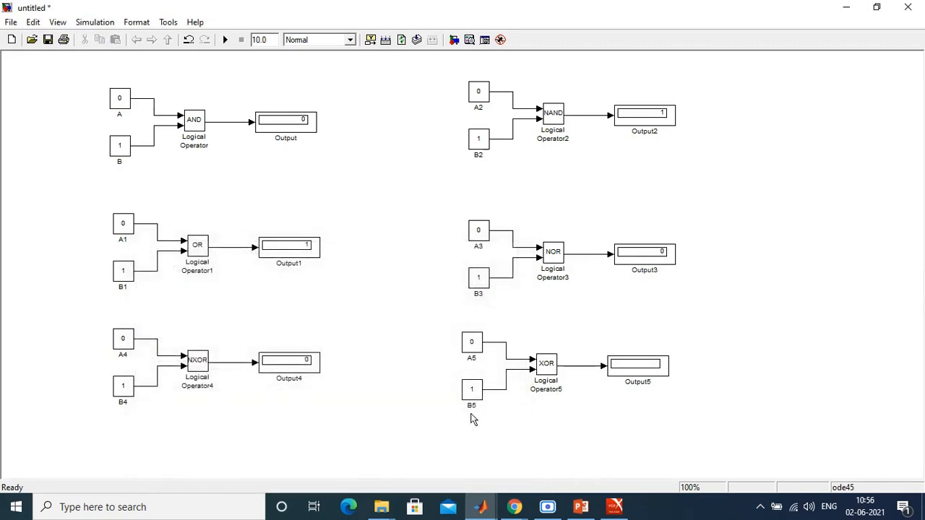
Step: Run the simulation with the XOR circuit and compare its output with the XOR truth table on the Logic gates slide
click(225, 40)
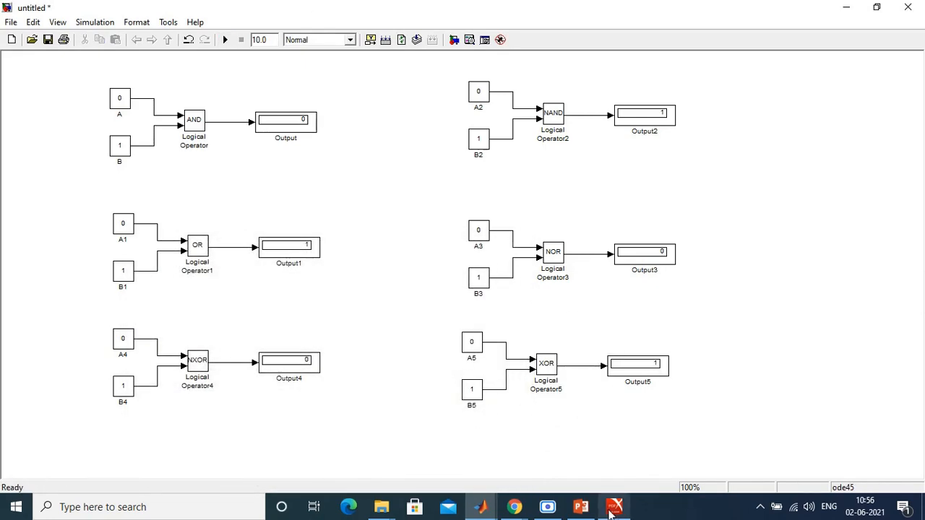
click(581, 506)
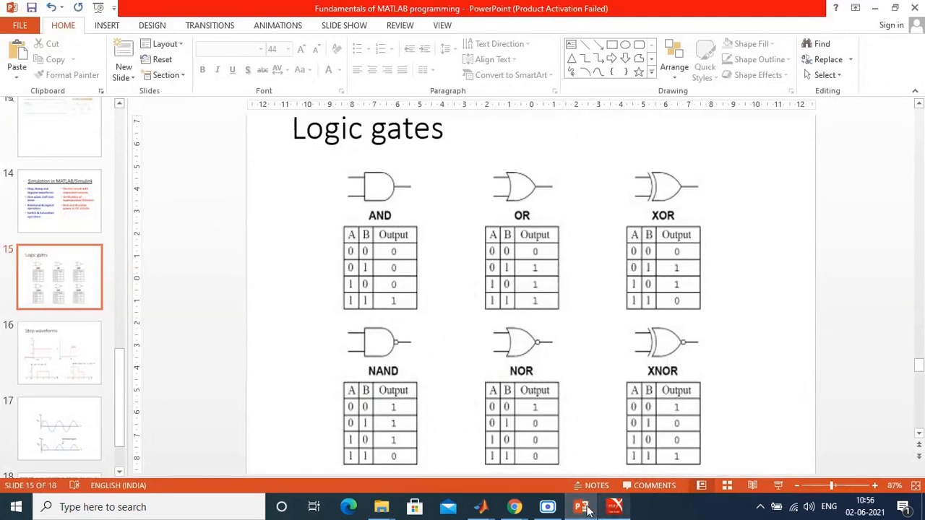
mouse_move(482, 508)
click(620, 453)
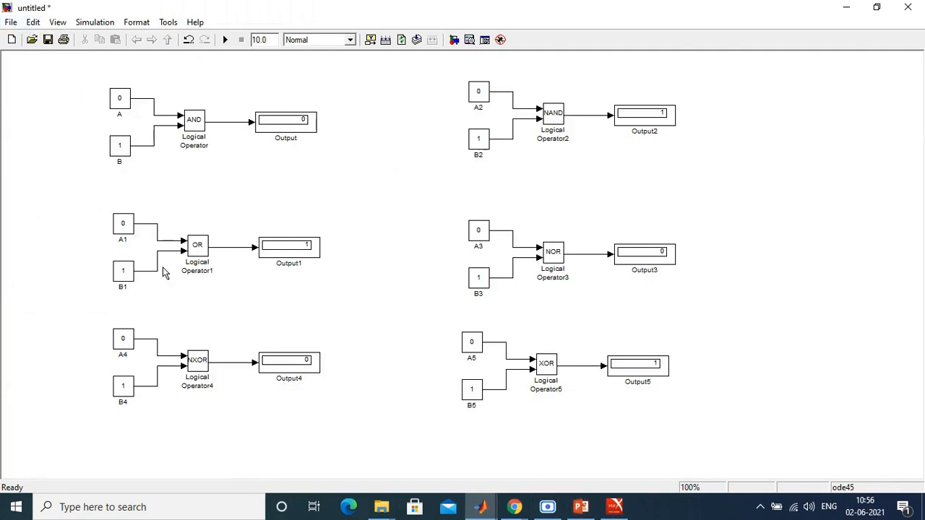
Step: Add a Switch block from the Simulink Signal Routing library to the untitled model and place it beside the gate circuits
click(483, 510)
click(484, 484)
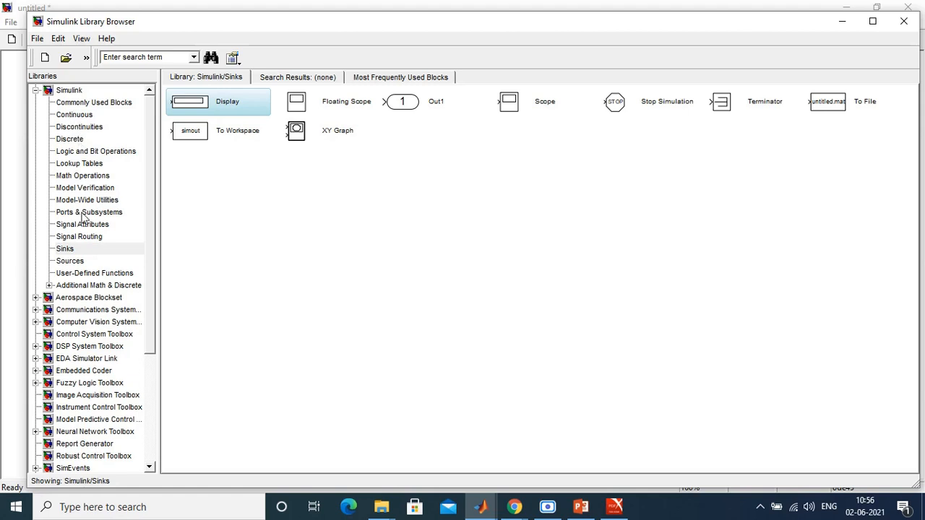
click(78, 237)
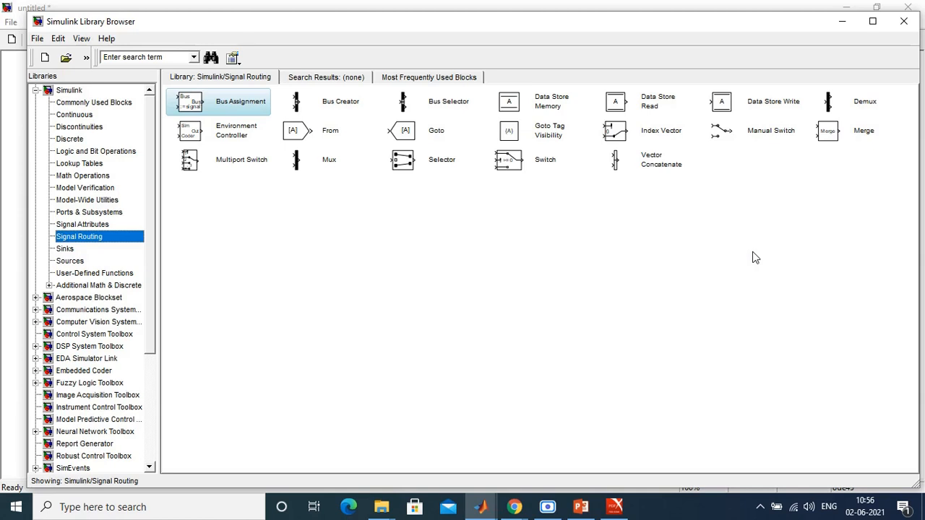
click(531, 160)
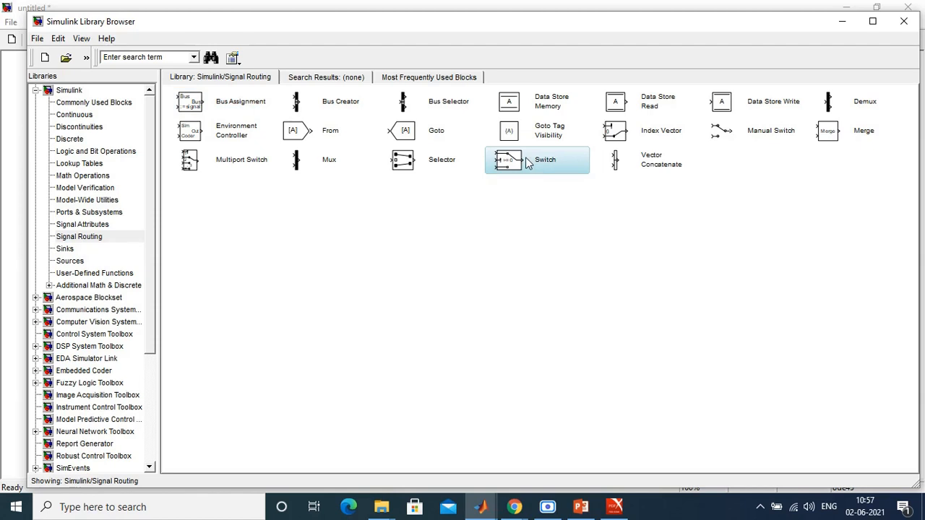
right_click(510, 167)
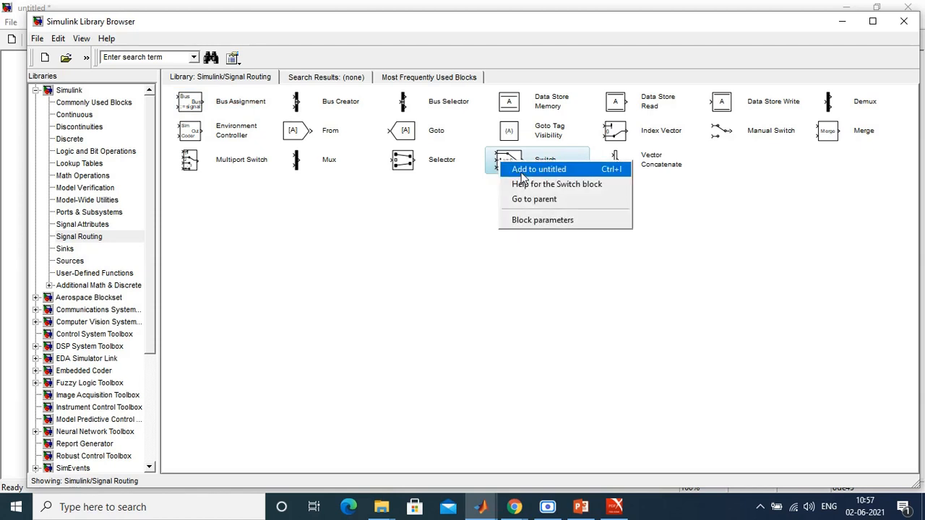
click(521, 172)
drag(526, 280, 845, 200)
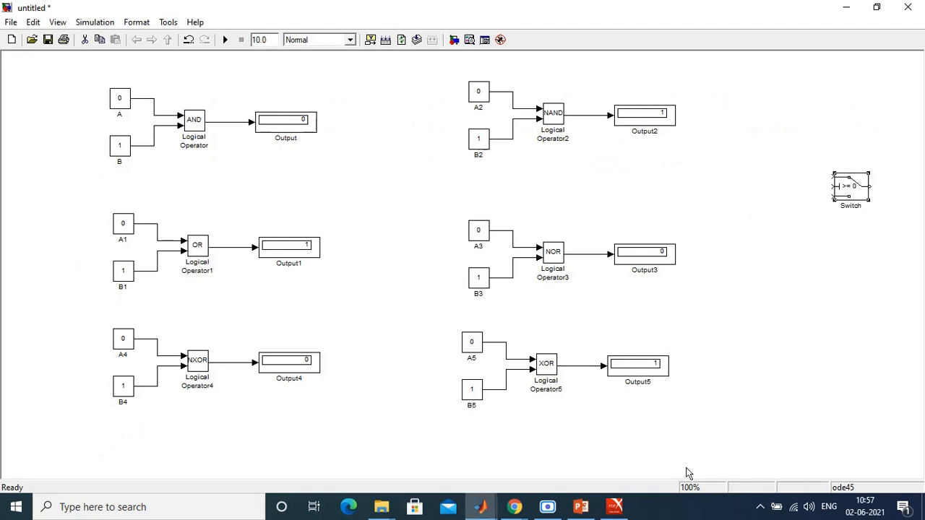
Step: Move the Switch block to the empty area below the NXOR and XOR circuits and view its block parameters
drag(852, 192, 407, 417)
key(Down)
key(Down)
key(Down)
key(Down)
key(Down)
key(Down)
key(Down)
key(Down)
key(Down)
key(Down)
key(Down)
key(Down)
key(Down)
key(Down)
key(Down)
key(Down)
key(Down)
key(Down)
key(Down)
key(Down)
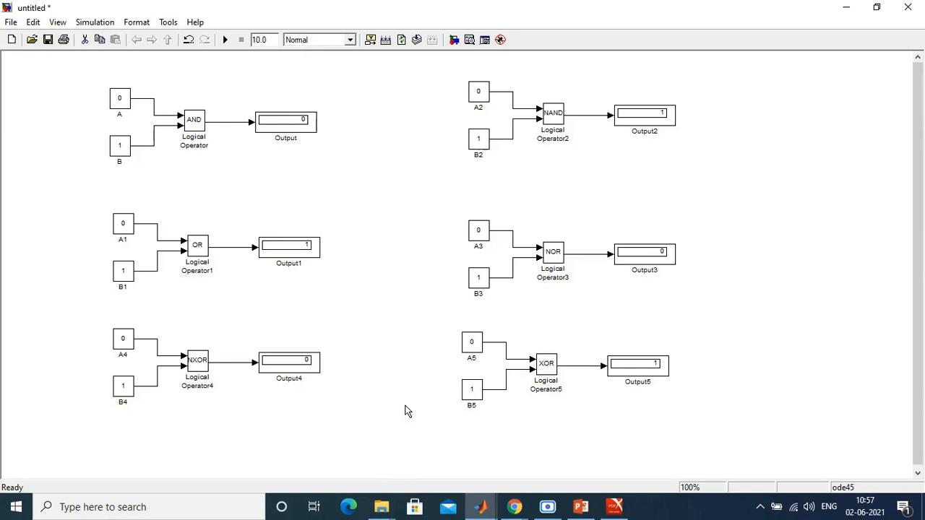
scroll(525, 379, down, 5)
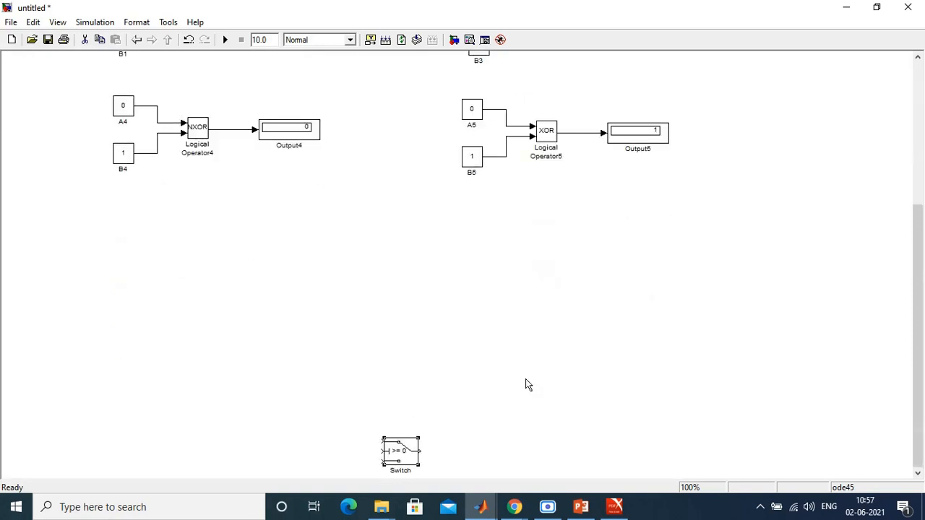
drag(405, 451, 388, 307)
click(434, 331)
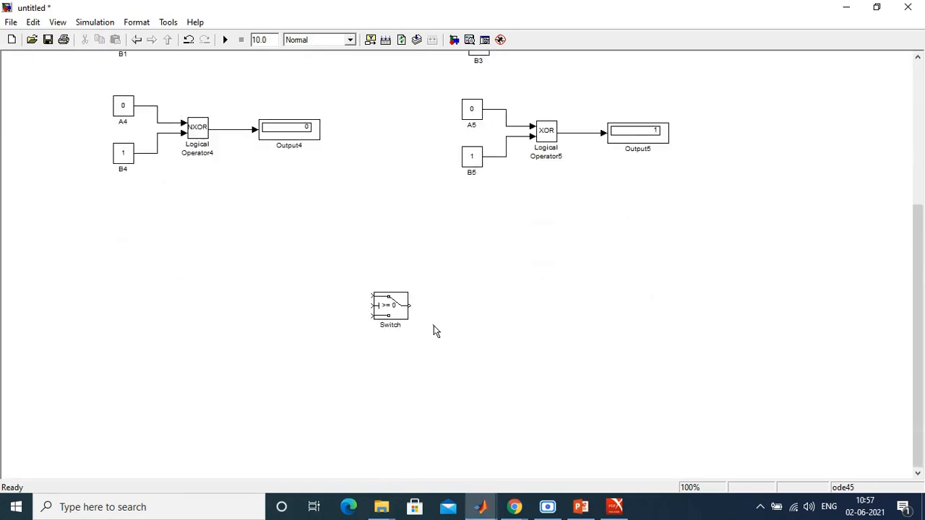
double_click(390, 309)
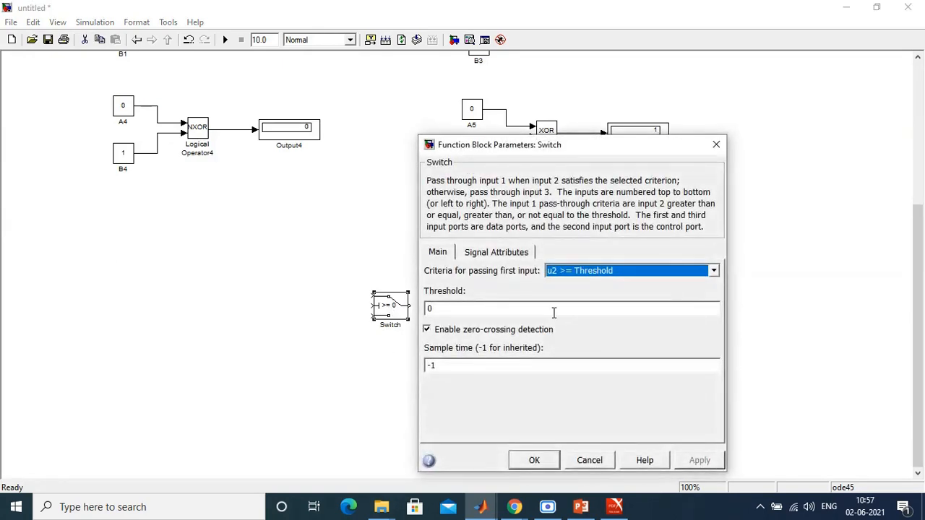
click(716, 145)
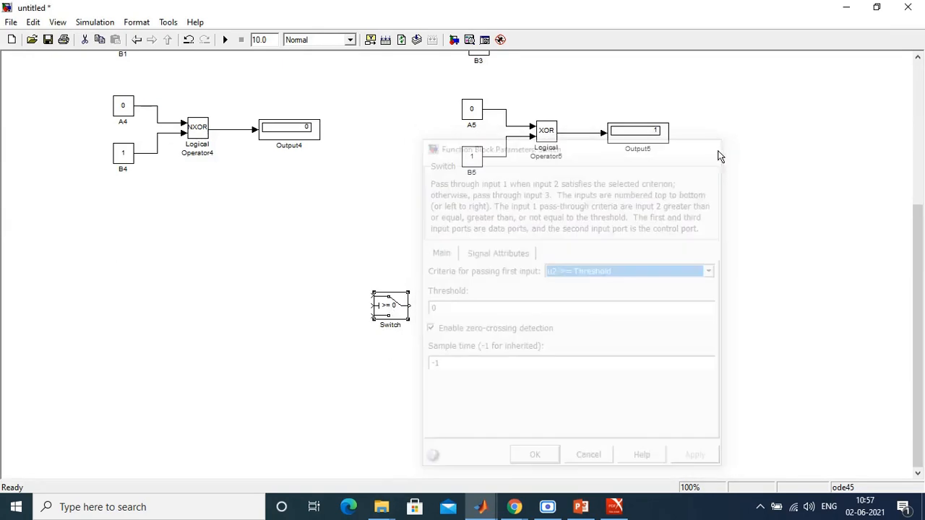
Step: Enlarge the model view to 125% and move the Switch block to the empty area just below the NXOR and XOR circuits
click(353, 276)
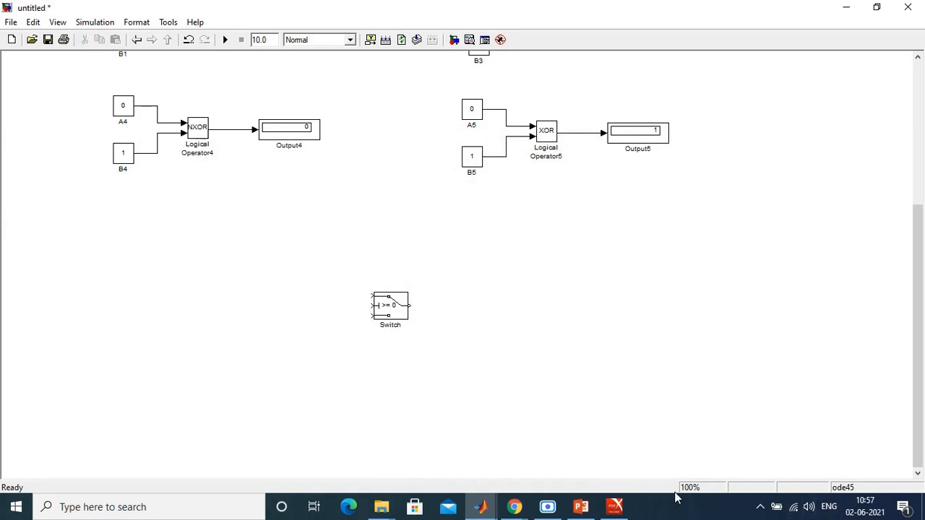
click(58, 22)
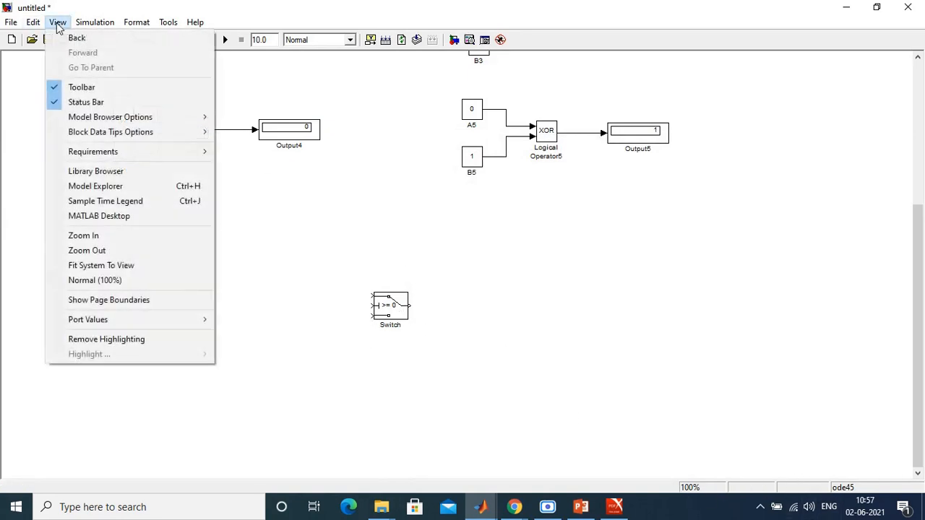
click(92, 236)
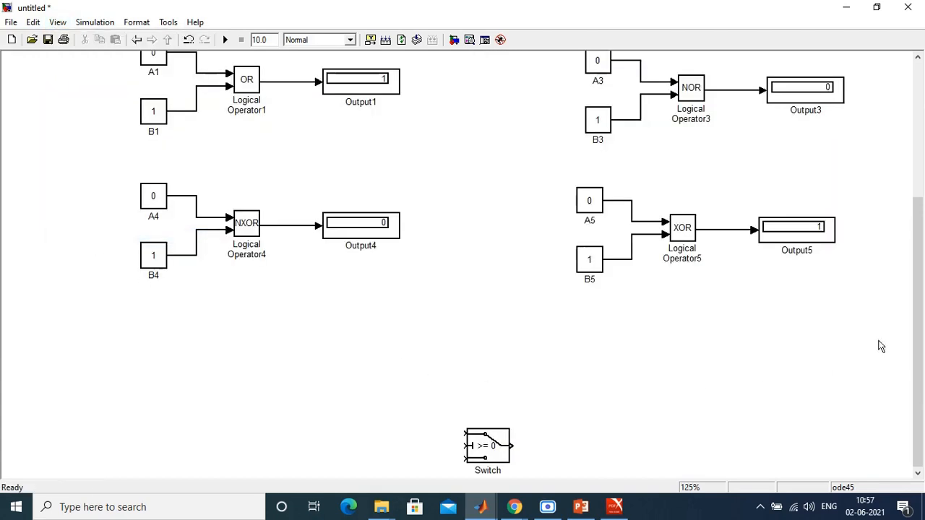
click(477, 459)
key(Down)
key(Down)
key(Down)
key(Down)
key(Down)
key(Down)
key(Down)
key(Down)
key(Down)
key(Down)
key(Down)
key(Down)
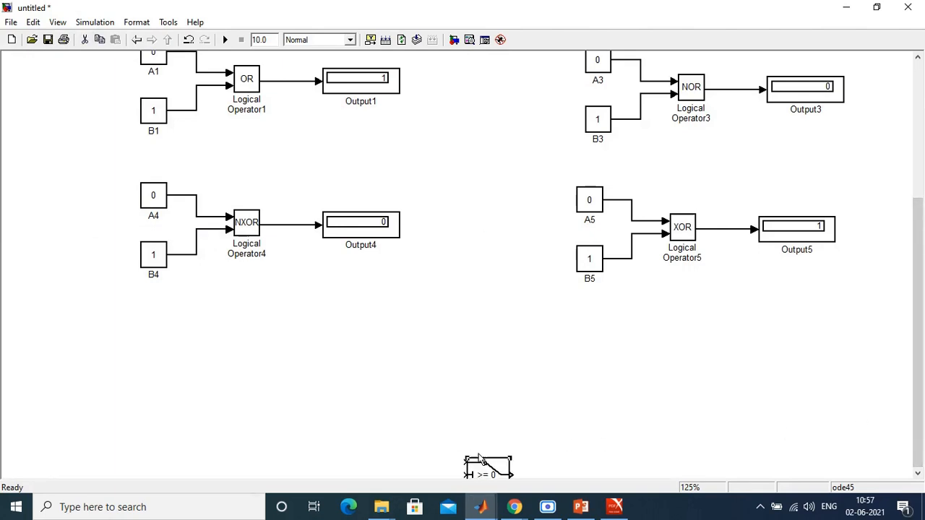
scroll(535, 398, down, 3)
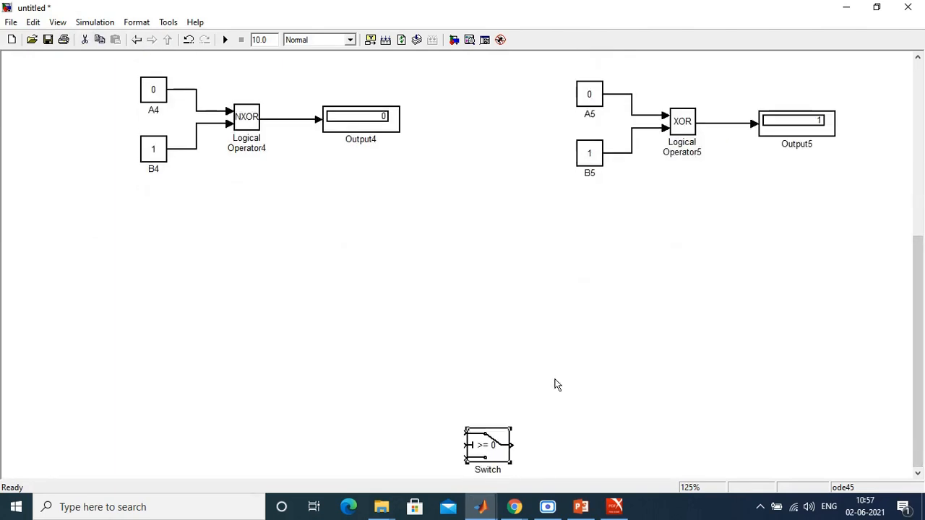
drag(488, 450, 490, 278)
click(507, 287)
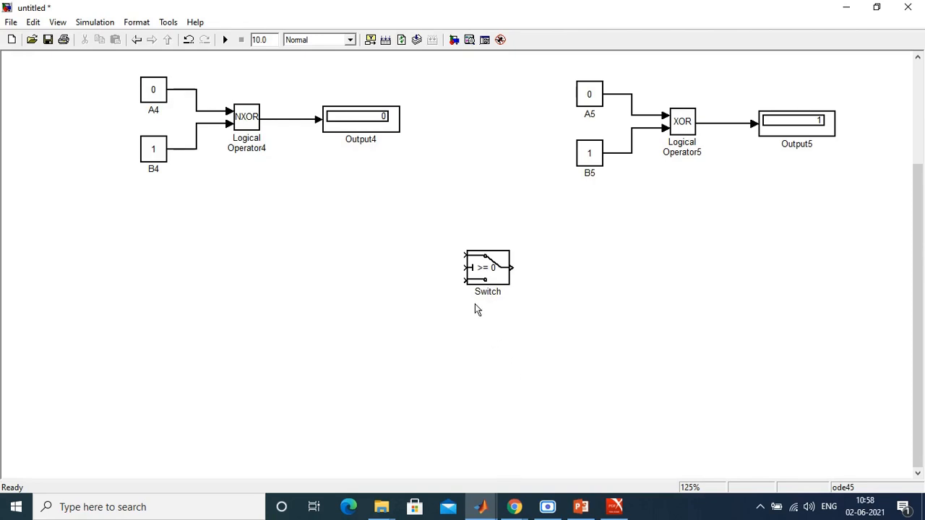
Step: Add a Saturation block from the Simulink Commonly Used Blocks library to the untitled model and place it below the Switch block
click(483, 509)
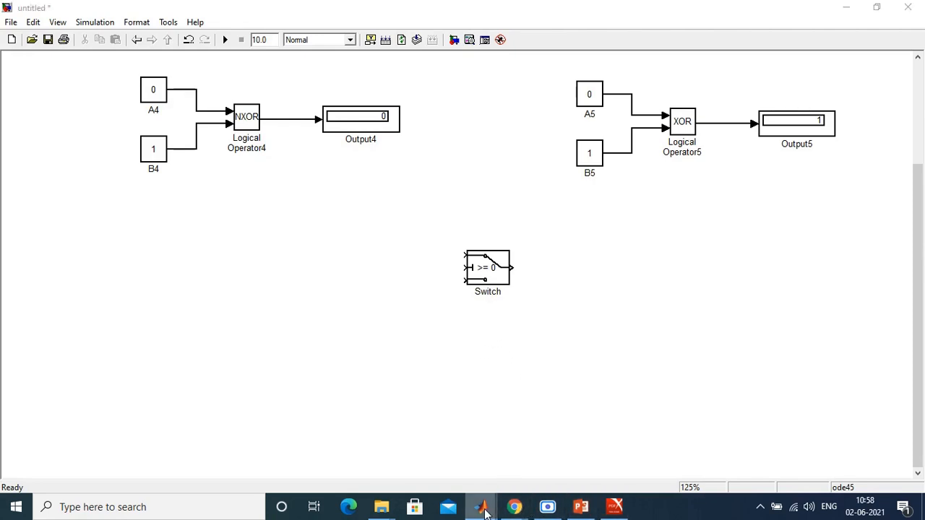
click(472, 468)
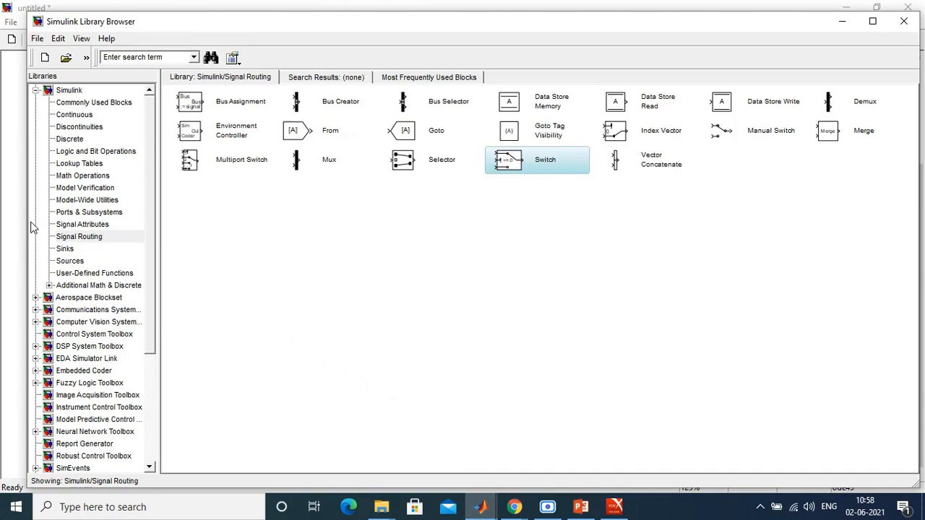
click(64, 116)
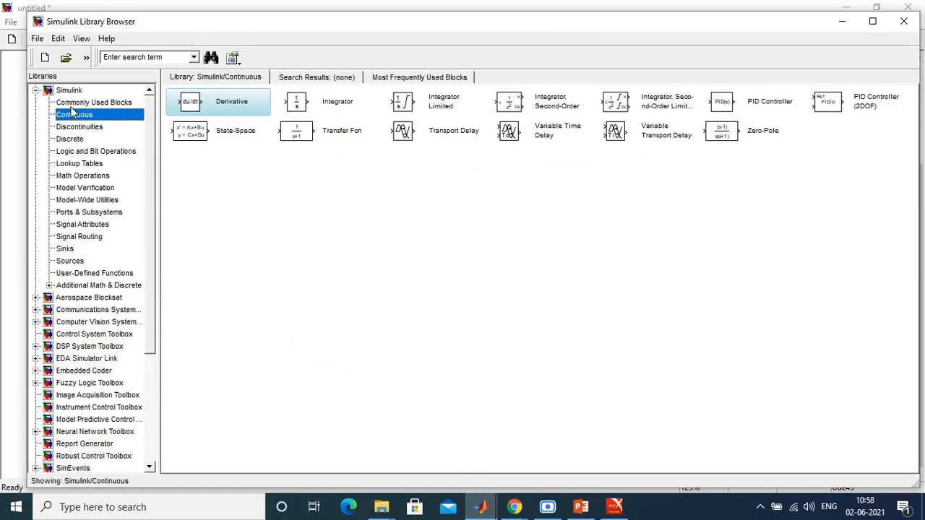
click(72, 103)
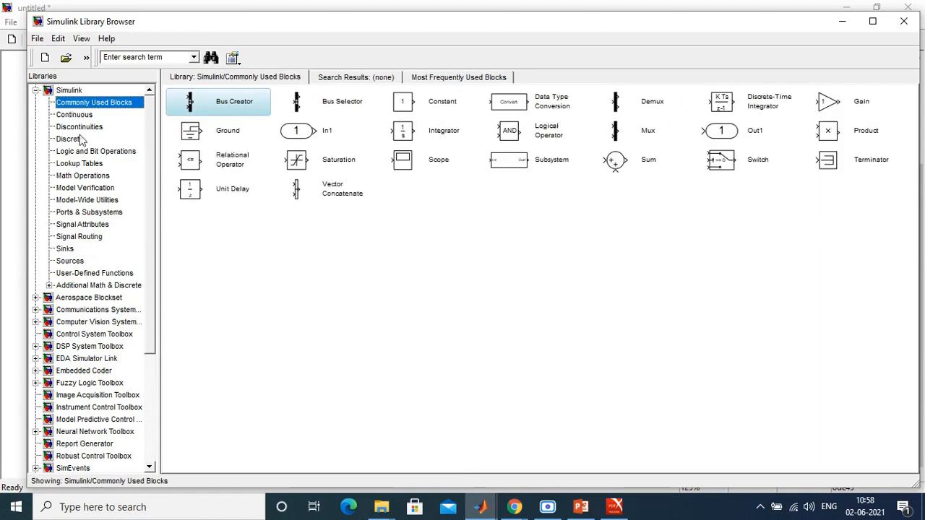
click(329, 162)
right_click(329, 163)
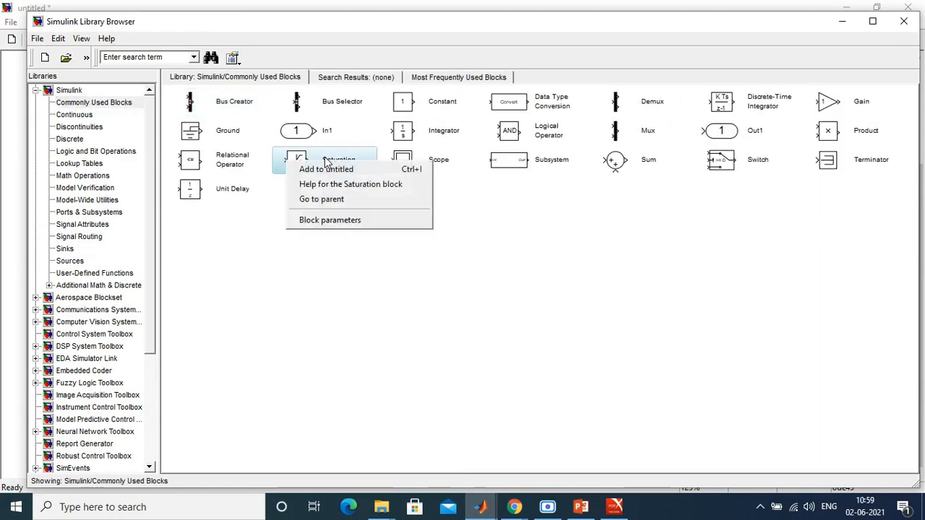
click(339, 173)
drag(463, 286, 492, 401)
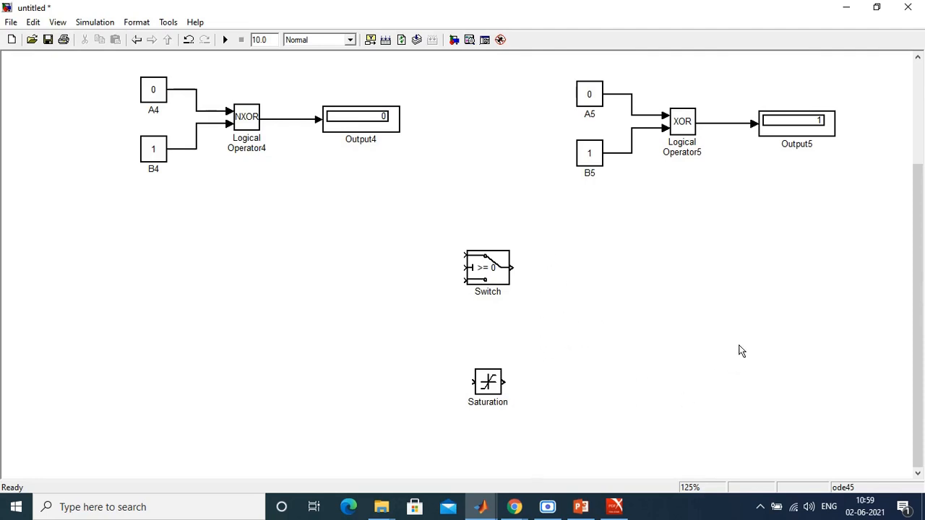
Step: View the Saturation block's parameters without changing them and nudge the block slightly upward
double_click(487, 383)
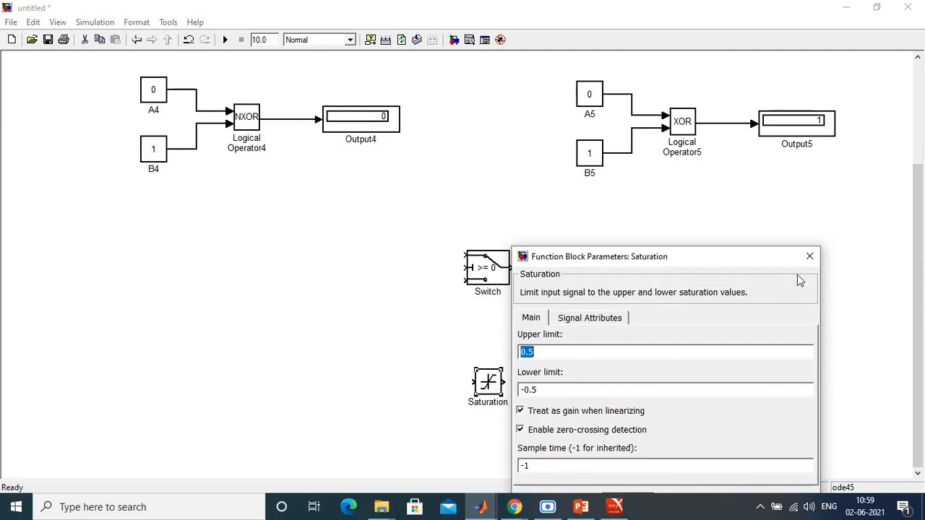
click(809, 256)
click(565, 397)
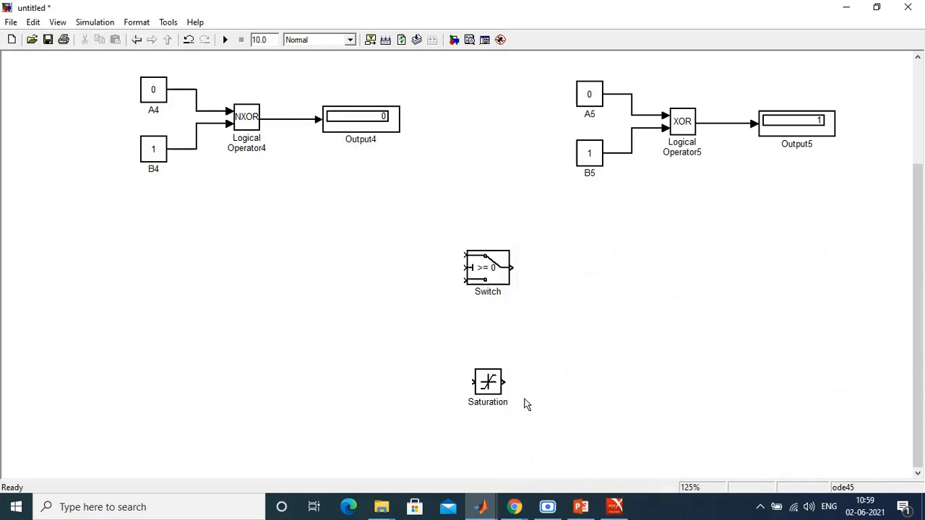
drag(489, 390, 489, 386)
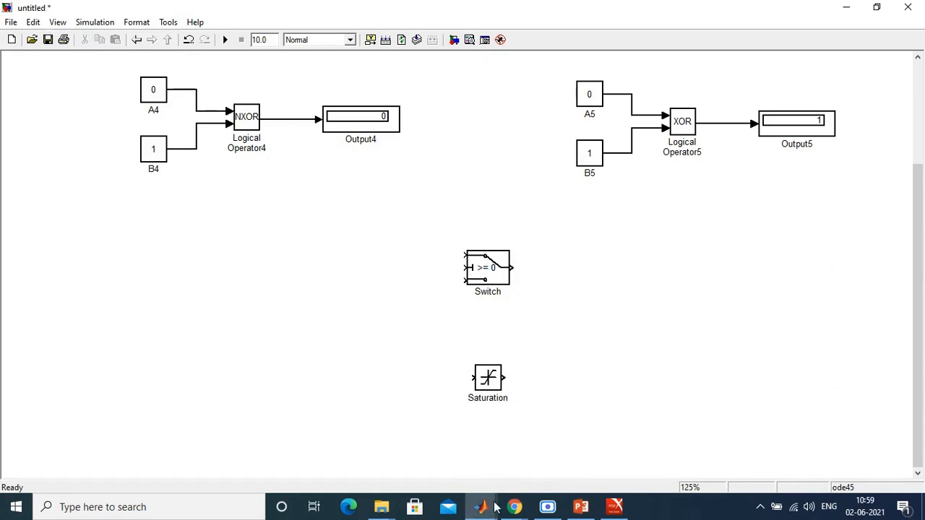
Step: Add a Step block from the Simulink Sources library to the untitled model and place it to the upper left of the Switch block
mouse_move(481, 506)
click(457, 456)
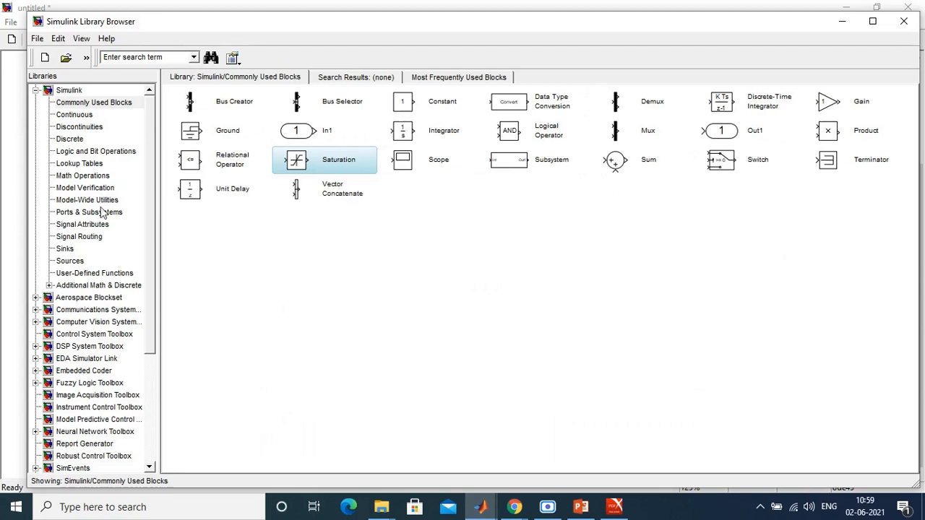
click(84, 263)
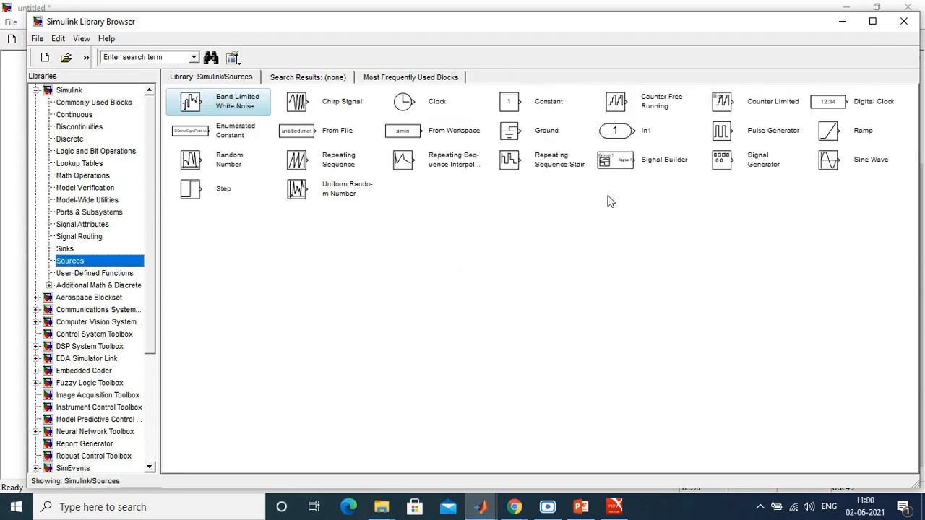
click(208, 197)
right_click(184, 191)
click(203, 200)
drag(455, 293, 334, 220)
click(339, 253)
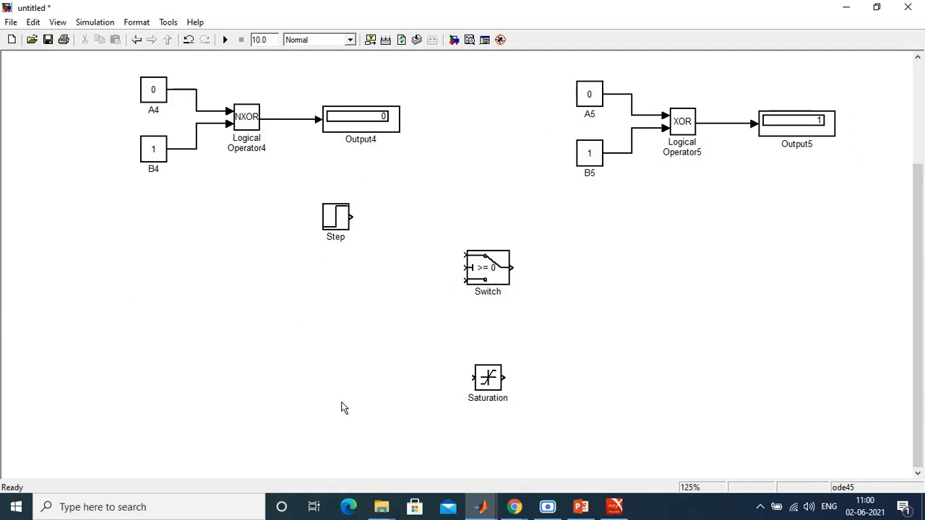
Step: Duplicate the Step block below the original and view the original block's parameters
click(329, 219)
drag(326, 220, 329, 337)
click(541, 349)
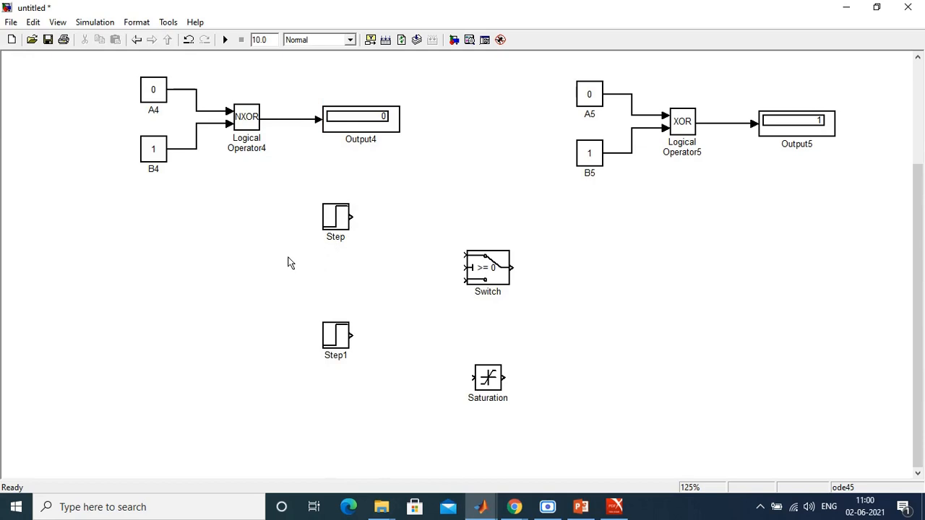
double_click(336, 215)
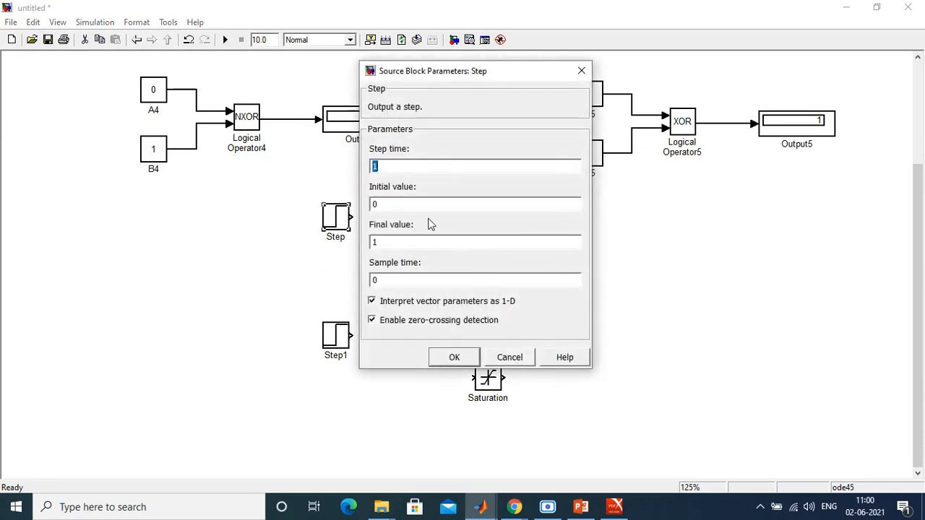
click(500, 360)
click(405, 391)
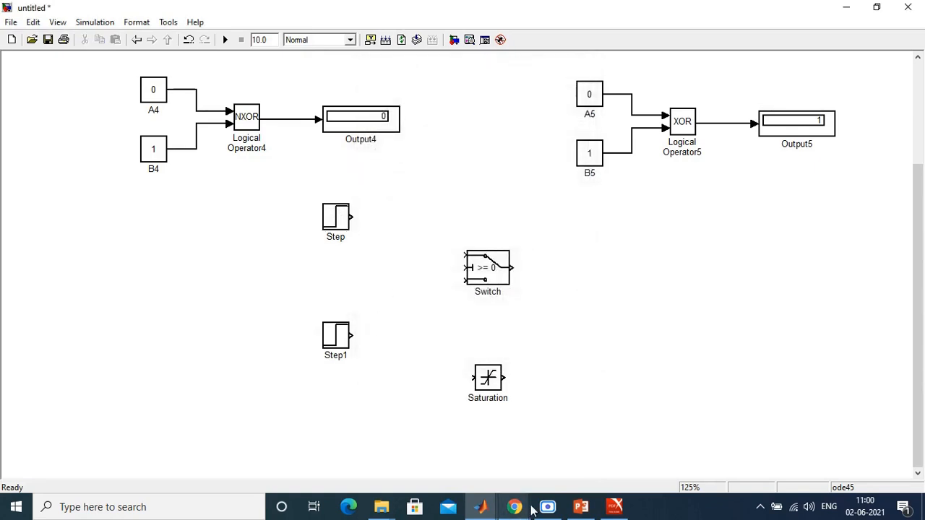
Step: Add a Sine Wave block from the Simulink Sources library to the model and place it between the two Step blocks
mouse_move(482, 507)
click(512, 446)
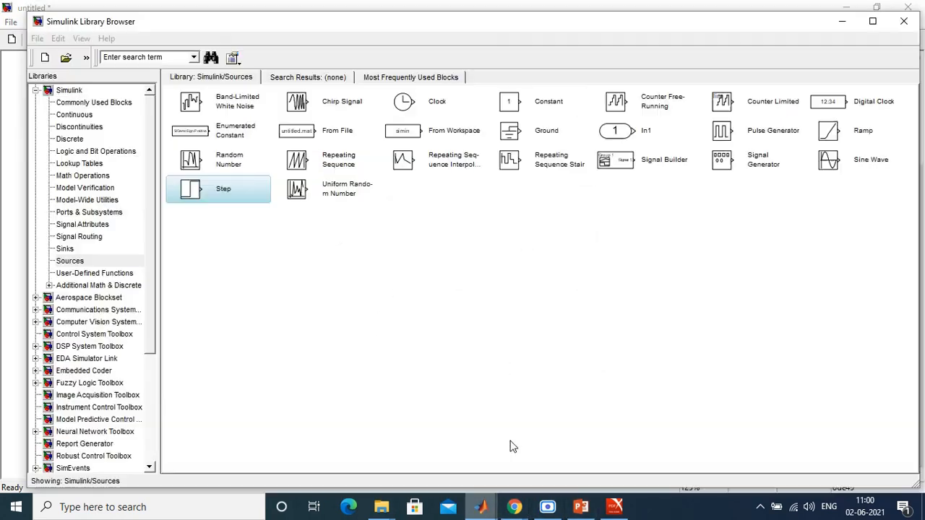
click(865, 165)
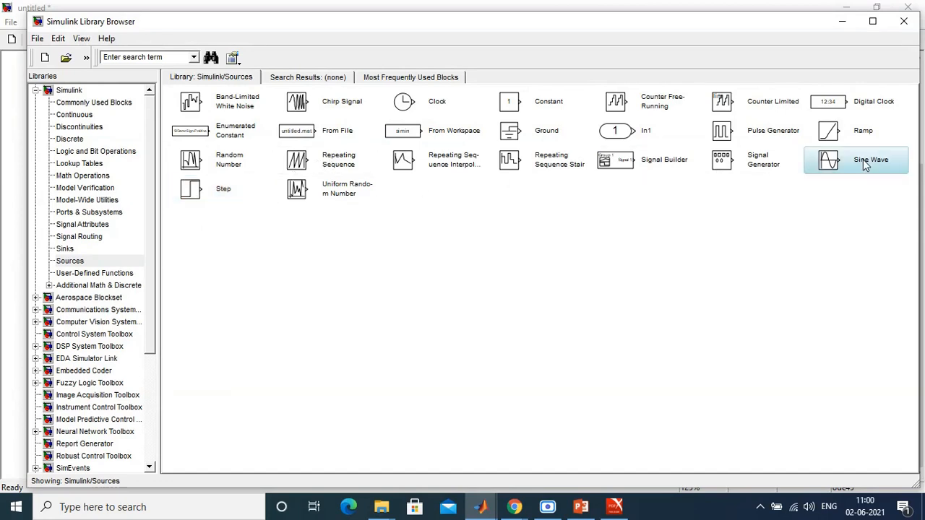
right_click(865, 165)
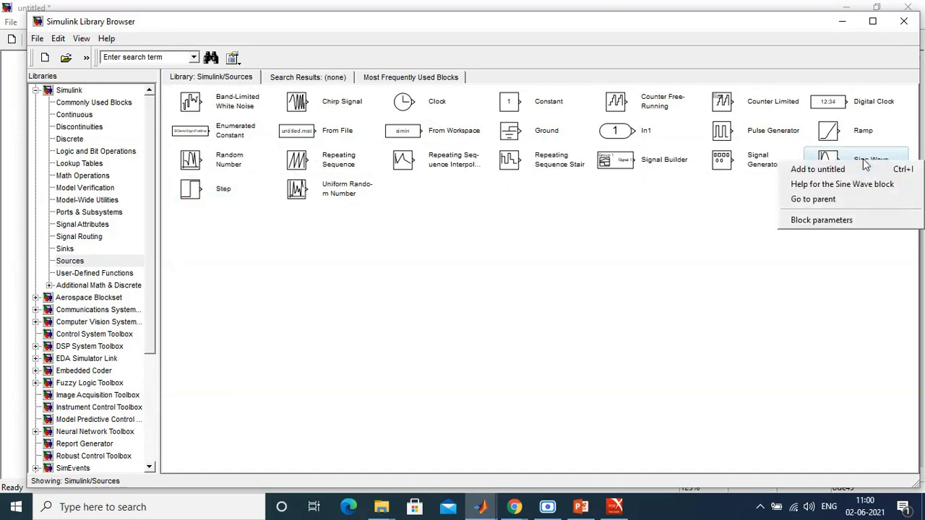
click(849, 171)
drag(462, 273, 342, 283)
Step: Set the Sine Wave block's amplitude to 5 and apply the parameters
double_click(335, 271)
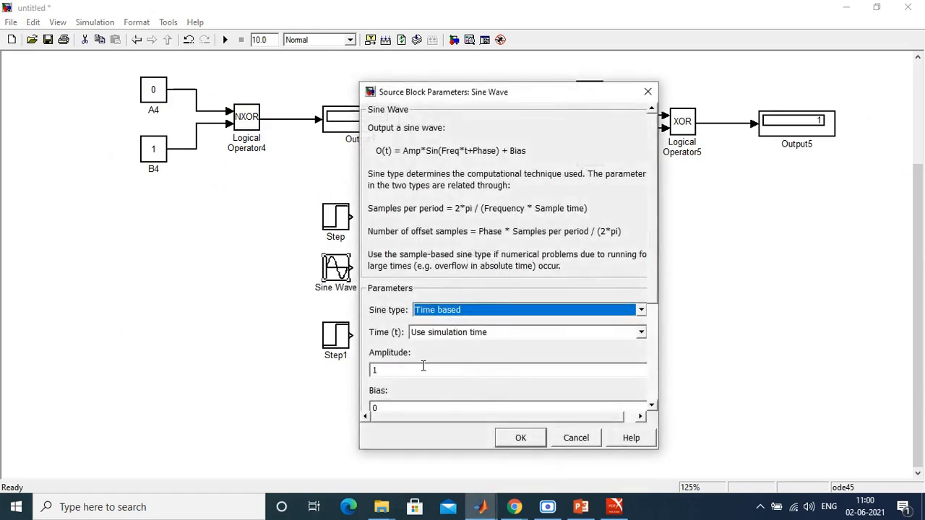
double_click(422, 371)
text(5)
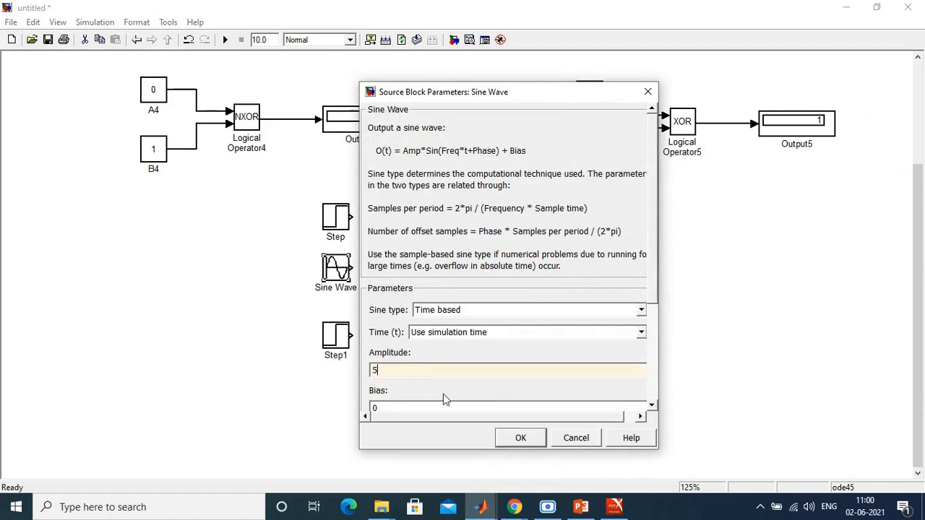
scroll(653, 288, down, 5)
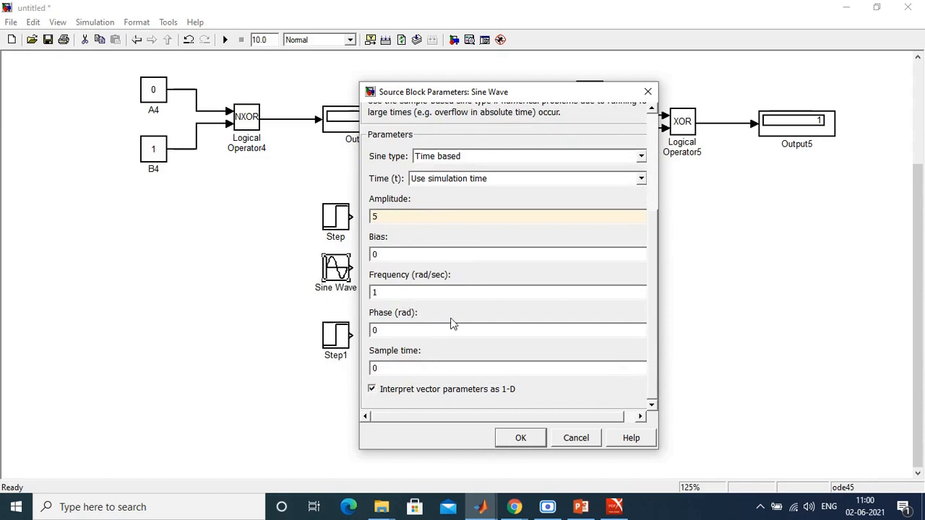
click(497, 438)
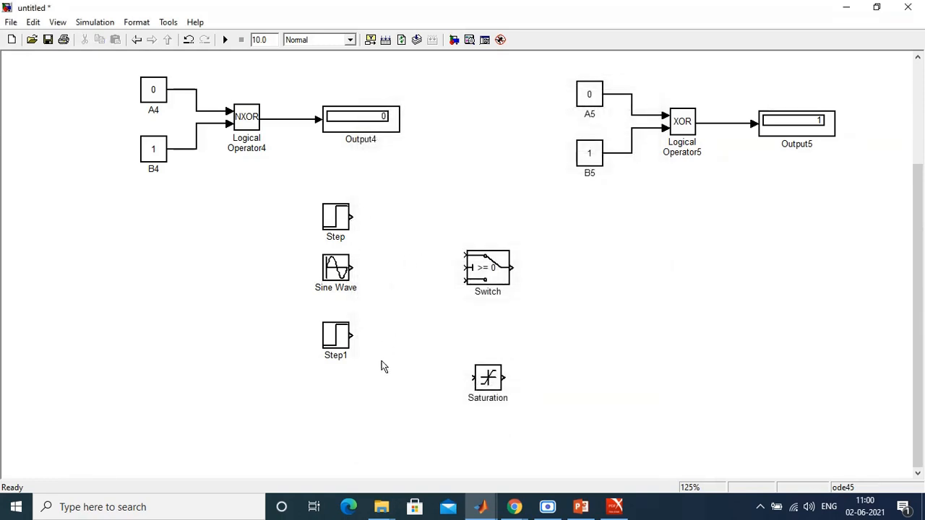
Step: Set the upper Step block's step time to 0 and its final value to -4
click(485, 381)
double_click(343, 224)
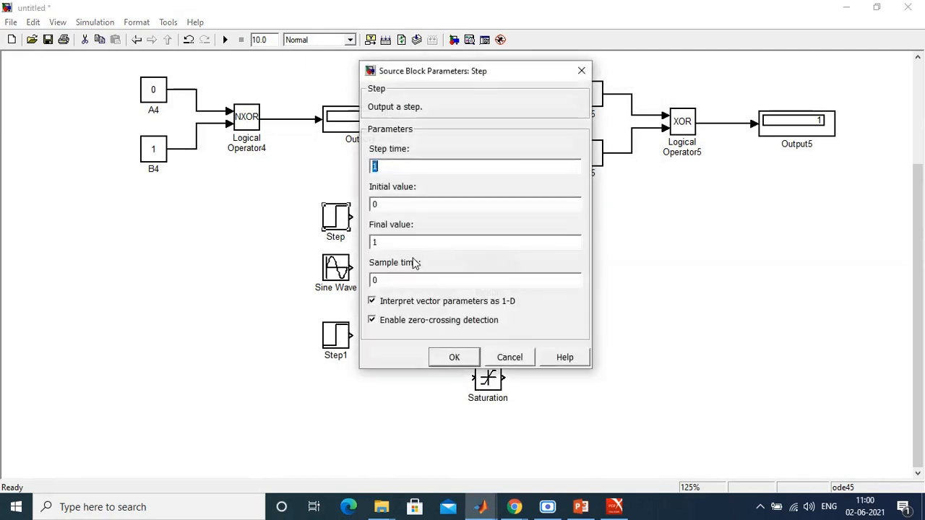
text(0)
double_click(388, 242)
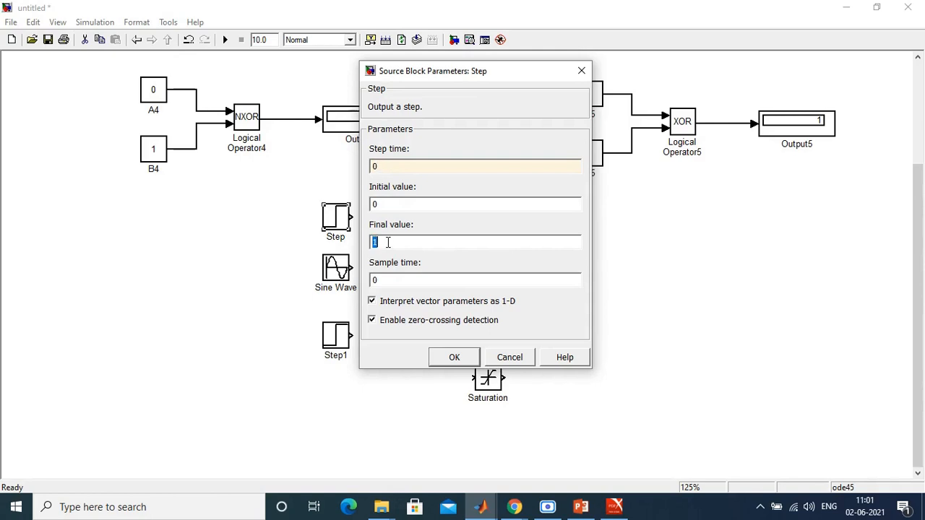
text(-4)
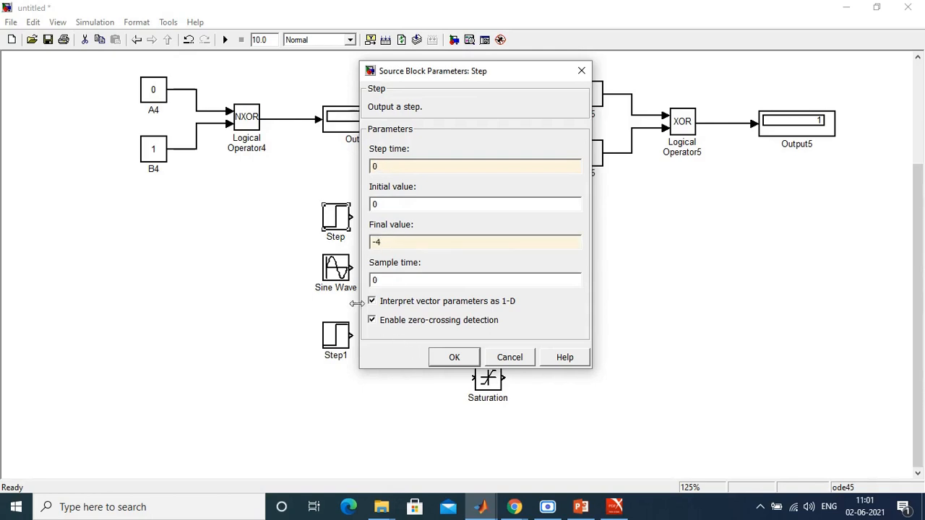
click(448, 361)
click(427, 289)
Step: Set the Step1 block's final value to 4 and its step time to 0
click(334, 337)
double_click(334, 337)
double_click(424, 363)
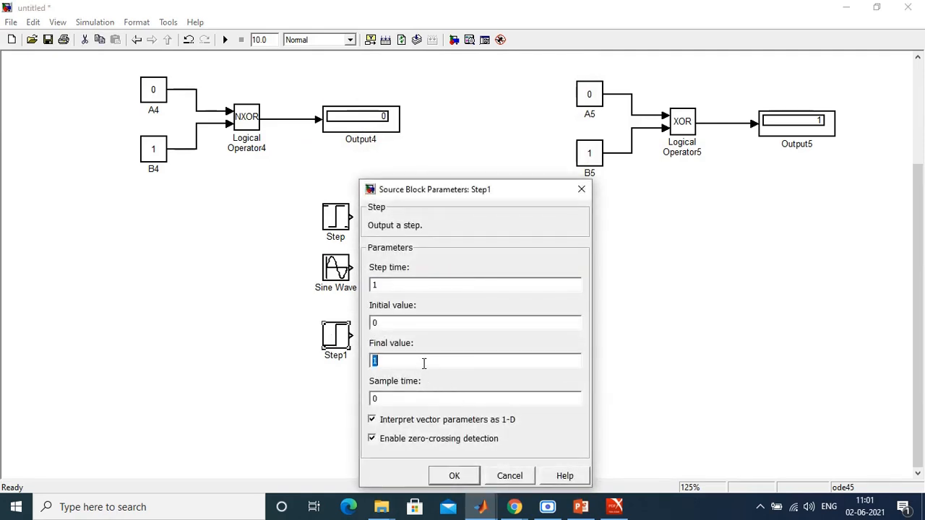
text(4)
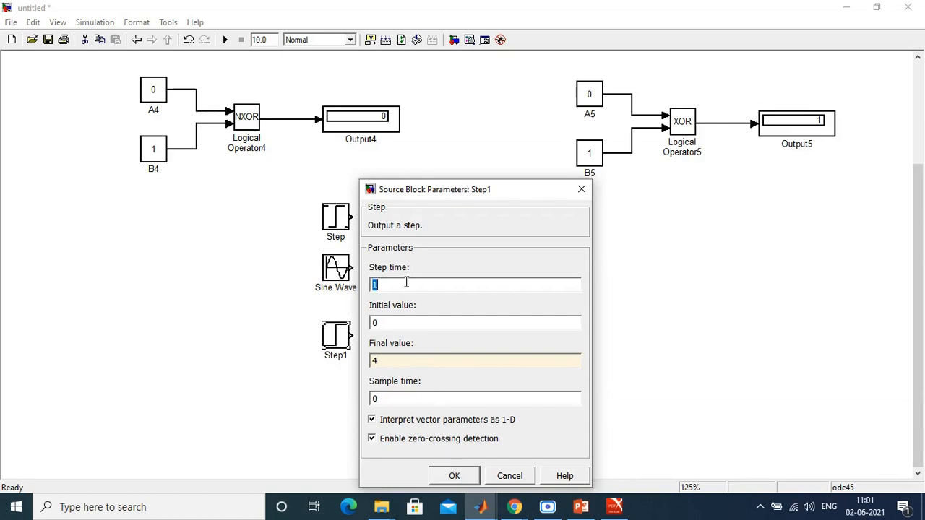
text(0)
click(446, 482)
click(602, 390)
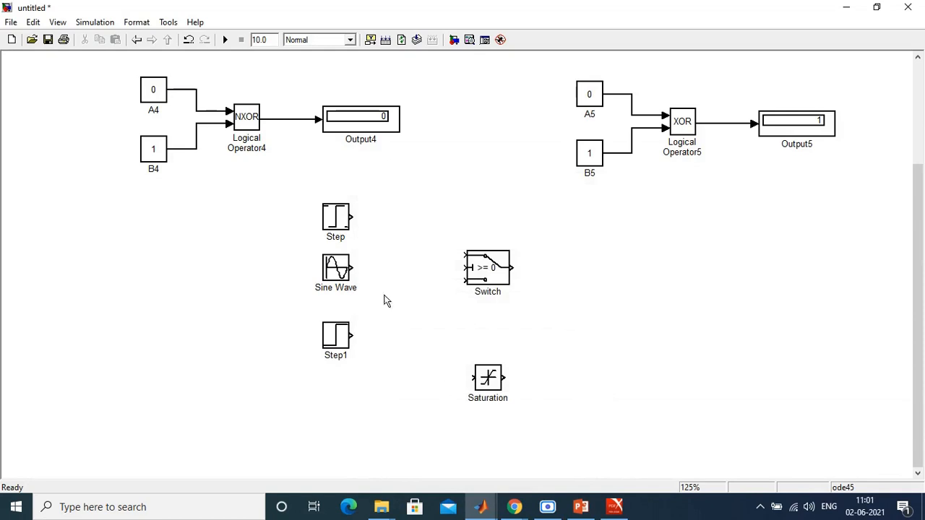
Step: Set the Saturation block's upper limit to 3 and its lower limit to -3
double_click(480, 383)
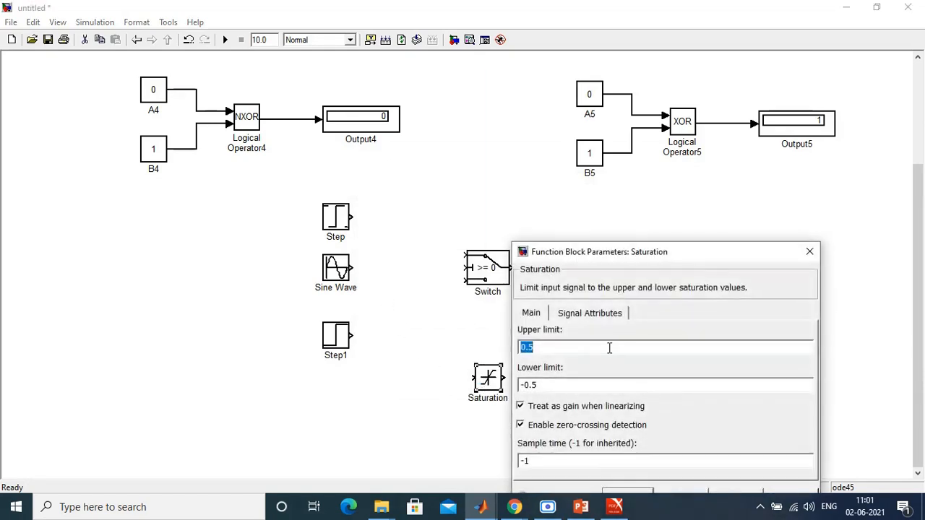
text(-3)
double_click(584, 381)
double_click(562, 348)
text(3)
double_click(560, 385)
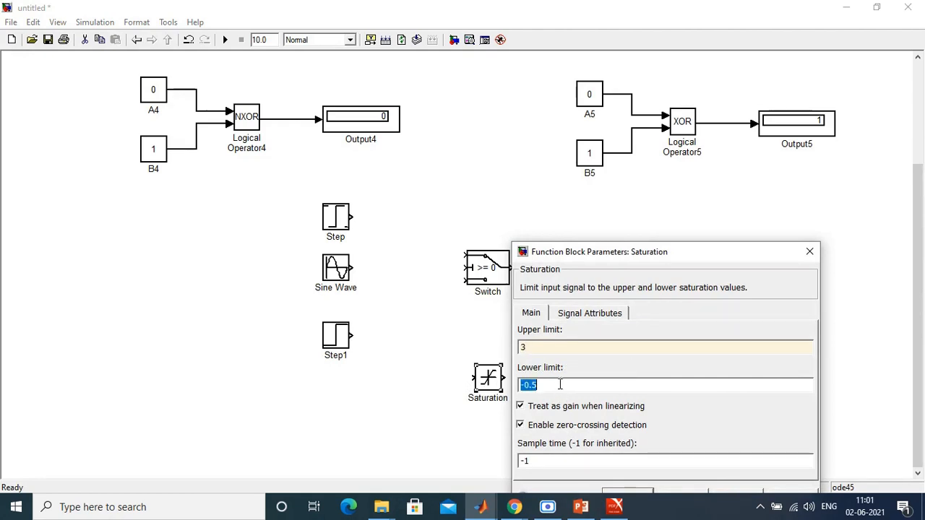
text(-3)
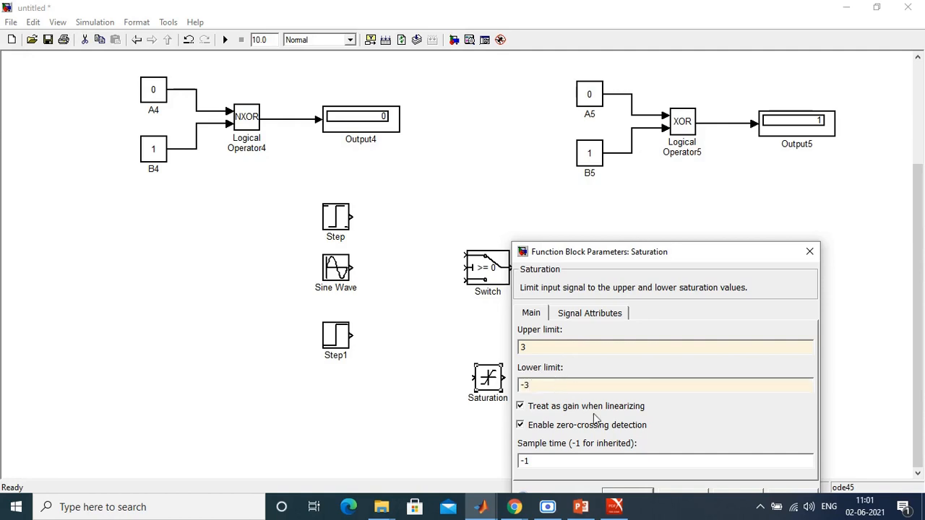
click(623, 493)
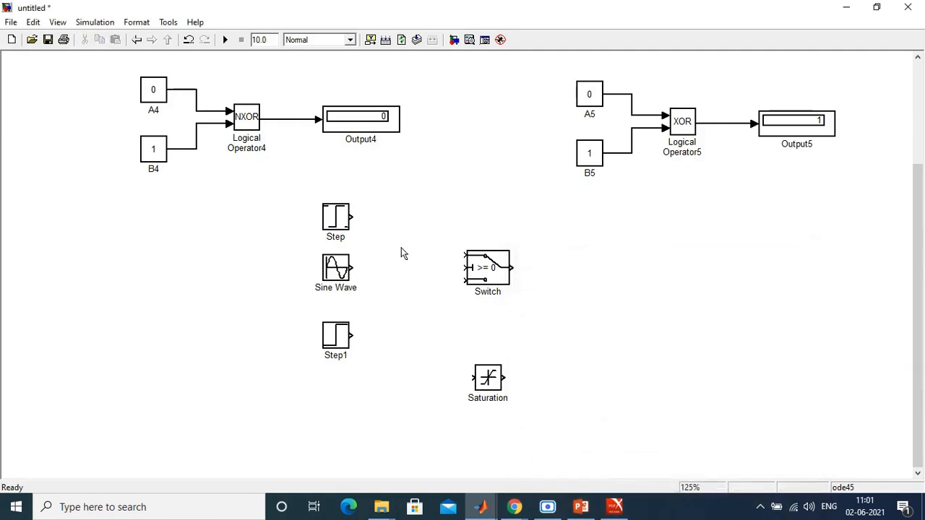
Step: Connect the Step, Sine Wave and Step1 outputs to the Switch block's first, second and third inputs respectively
drag(351, 216, 464, 267)
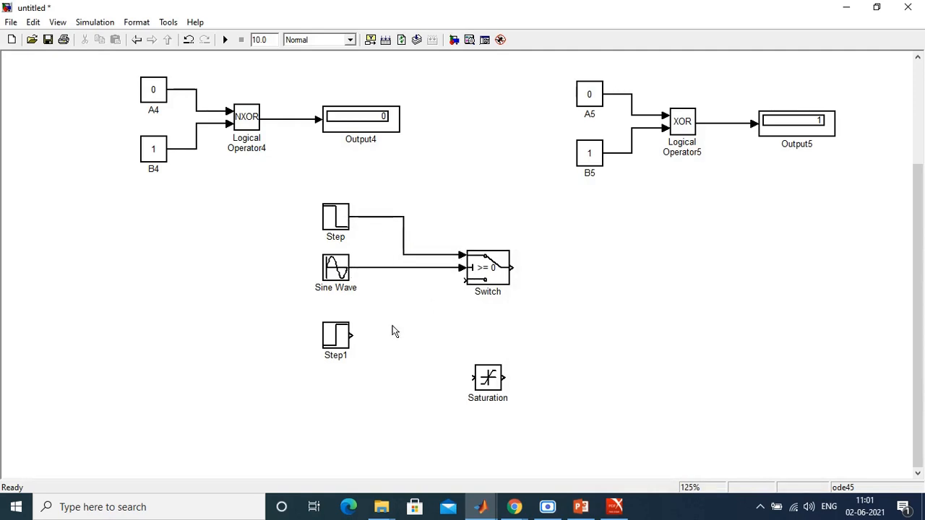
drag(351, 335, 462, 281)
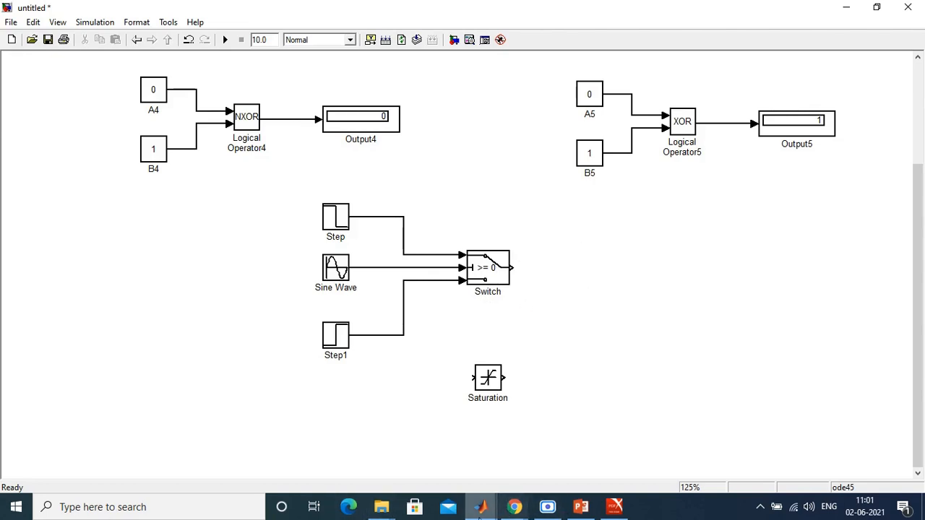
Step: Add a Scope block from the Commonly Used Blocks library to the model and place it beyond the Switch block's output
mouse_move(480, 506)
click(426, 463)
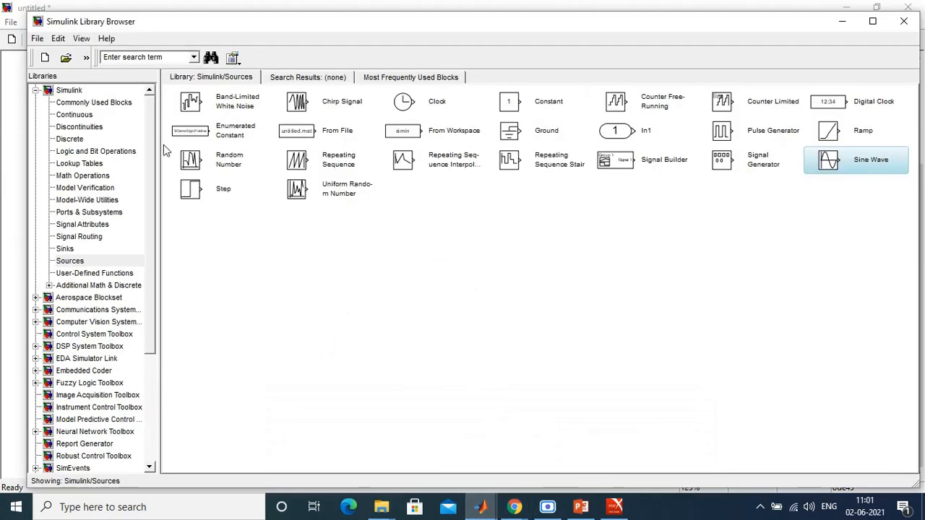
click(70, 101)
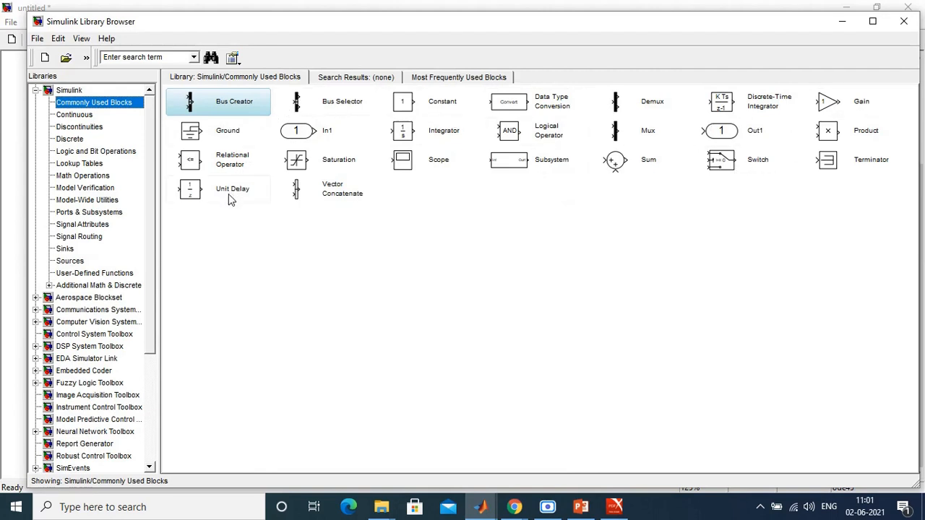
click(422, 169)
right_click(393, 157)
click(437, 171)
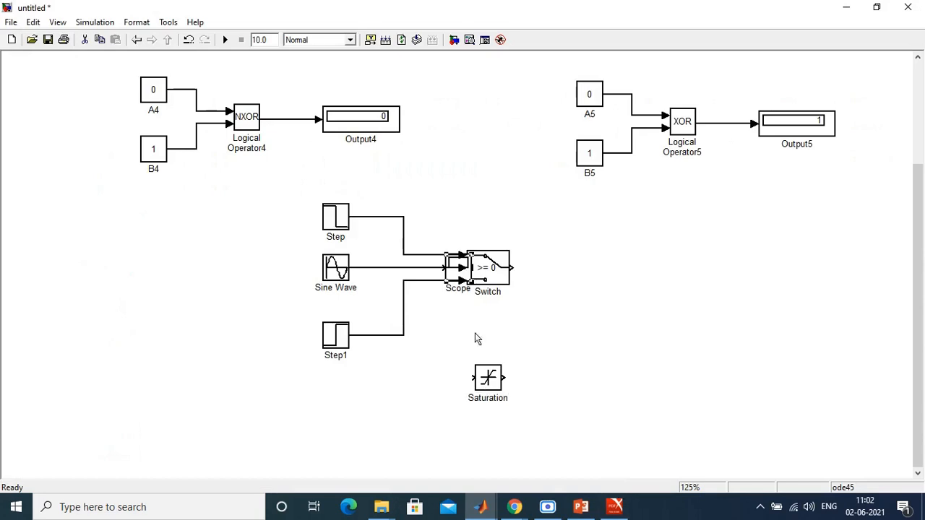
key(Right)
key(Right)
key(Right)
key(Right)
key(Right)
key(Right)
key(Right)
key(Right)
key(Right)
key(Right)
key(Right)
key(Right)
key(Right)
key(Right)
key(Right)
key(Right)
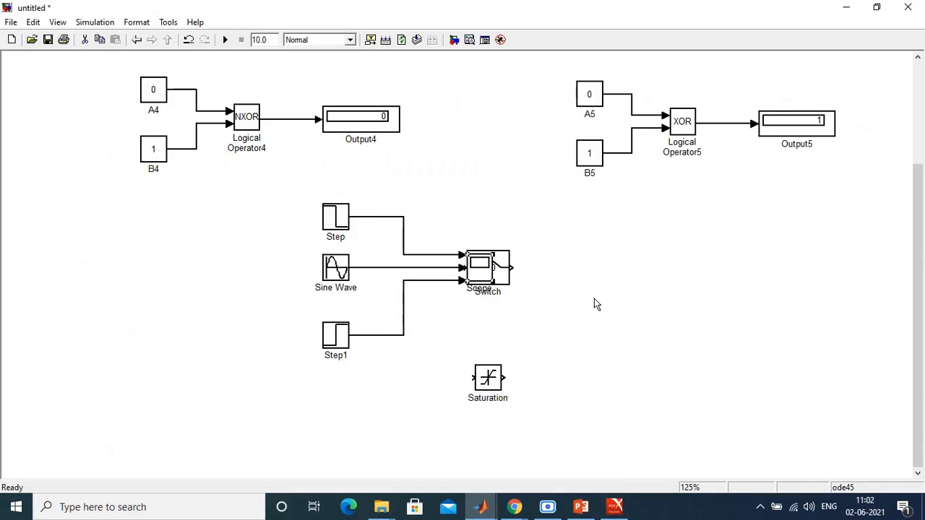
drag(526, 267, 619, 285)
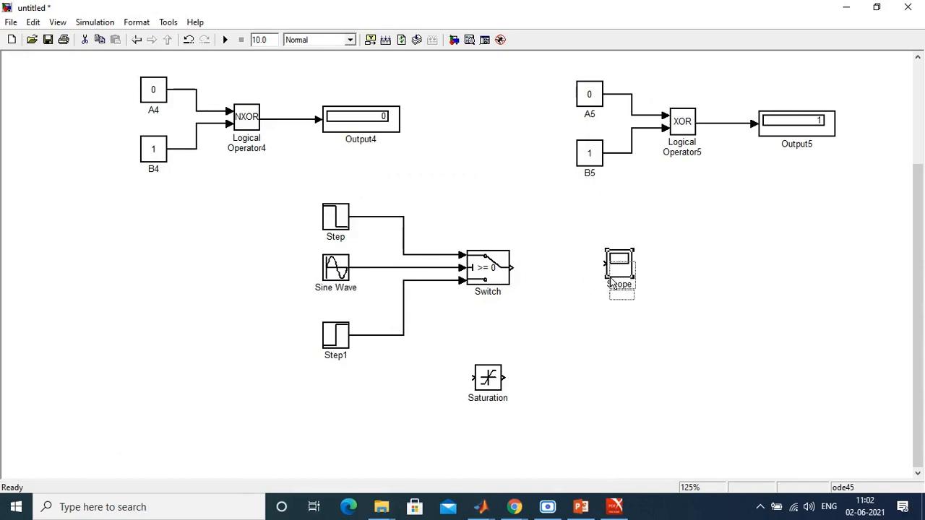
click(696, 301)
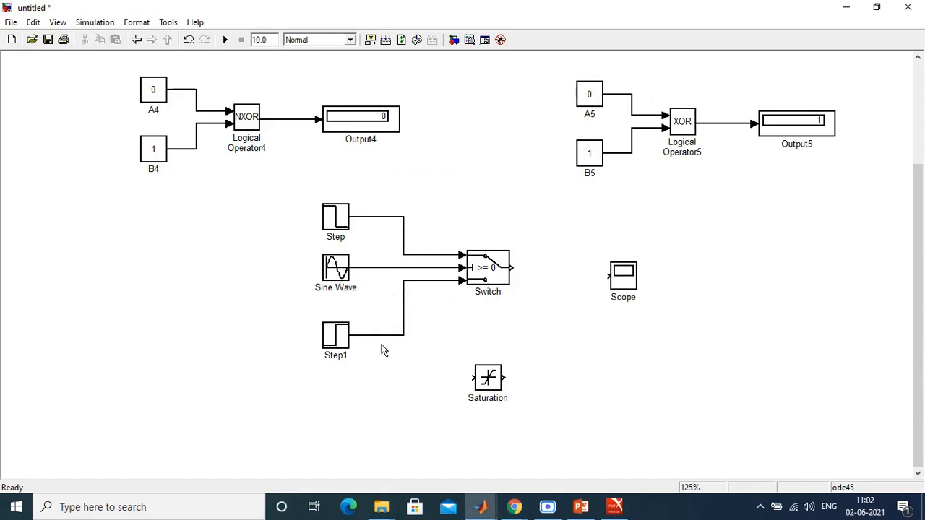
Step: Set the Scope's number of axes to 4
double_click(630, 282)
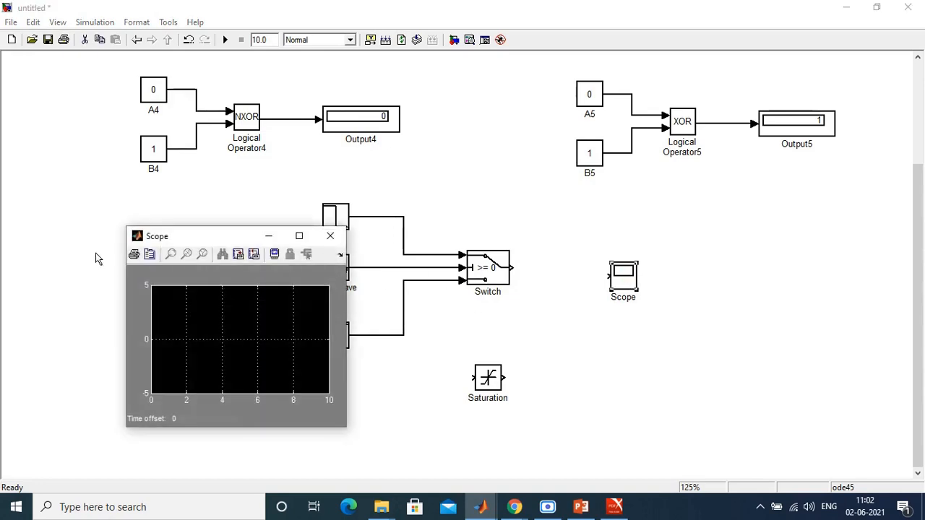
click(150, 254)
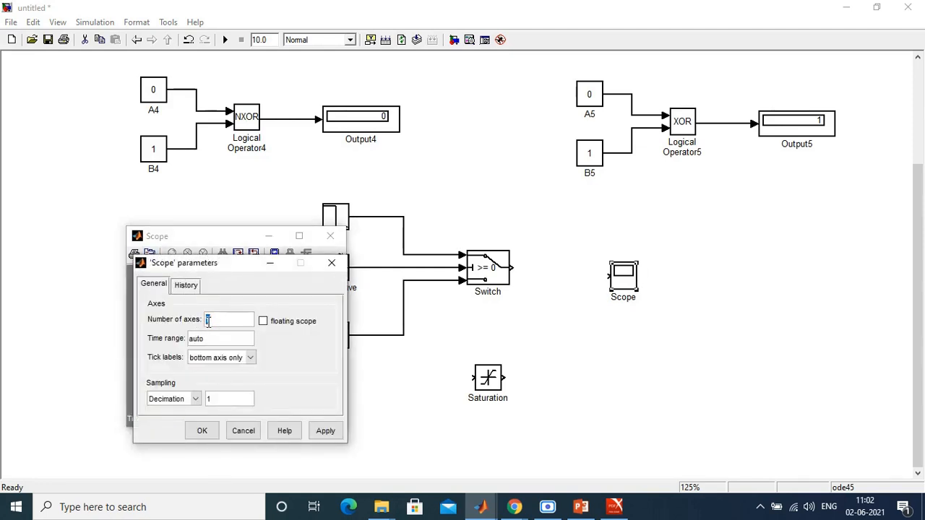
click(203, 431)
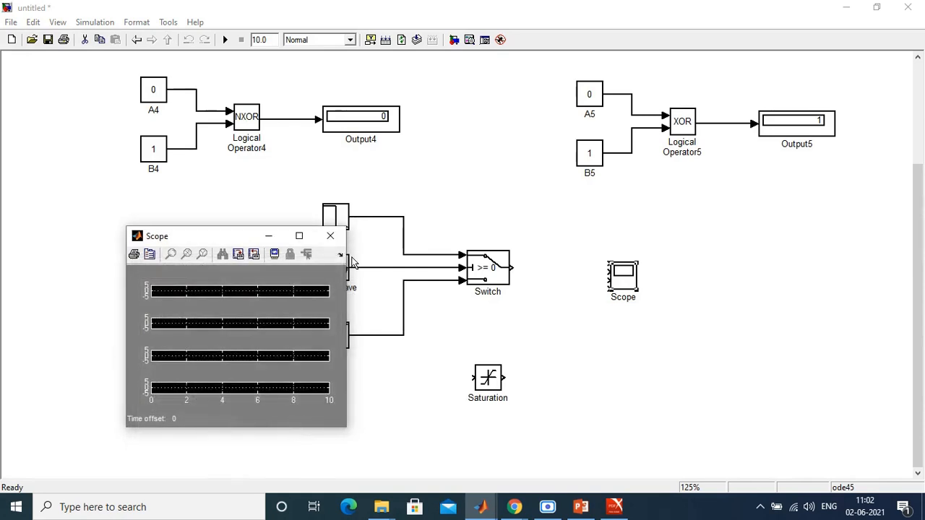
click(330, 236)
Step: Enlarge the Scope block so its input ports are spaced apart, and move it closer to the Switch block
click(639, 293)
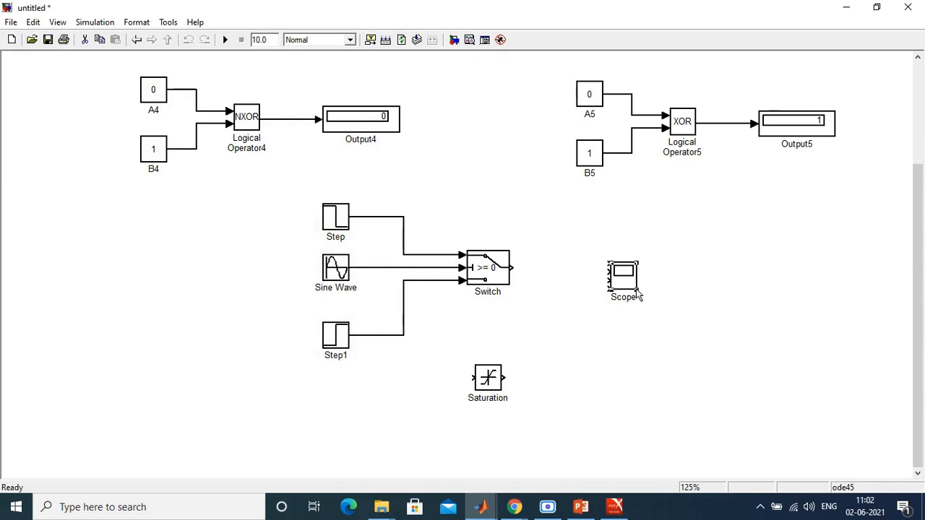
click(631, 291)
click(638, 292)
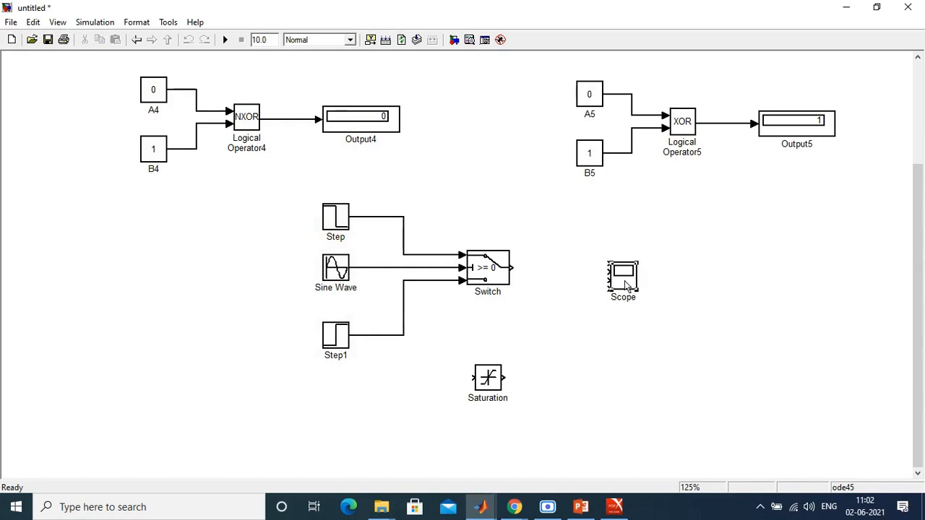
drag(634, 290, 589, 284)
click(621, 351)
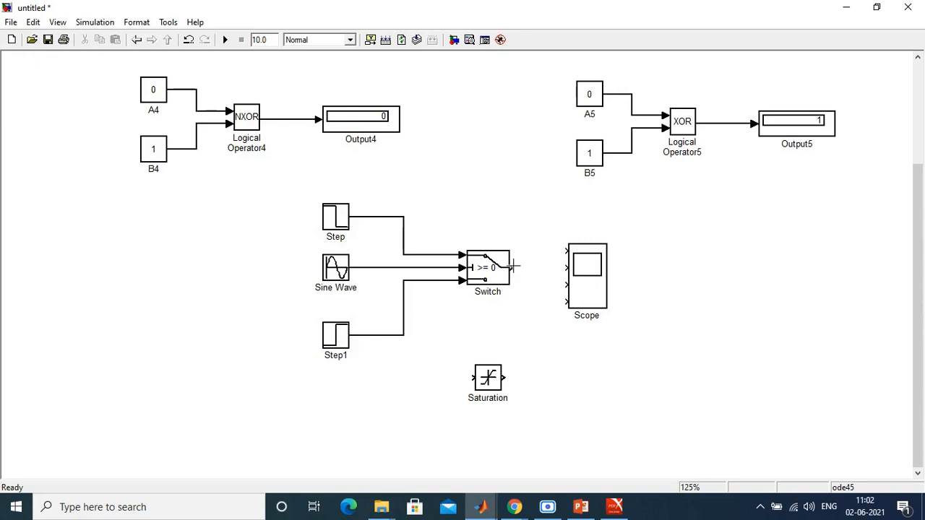
Step: Connect a branch of the Sine Wave signal, the Switch output and the Saturation output to the Scope's first three inputs
drag(568, 253, 421, 268)
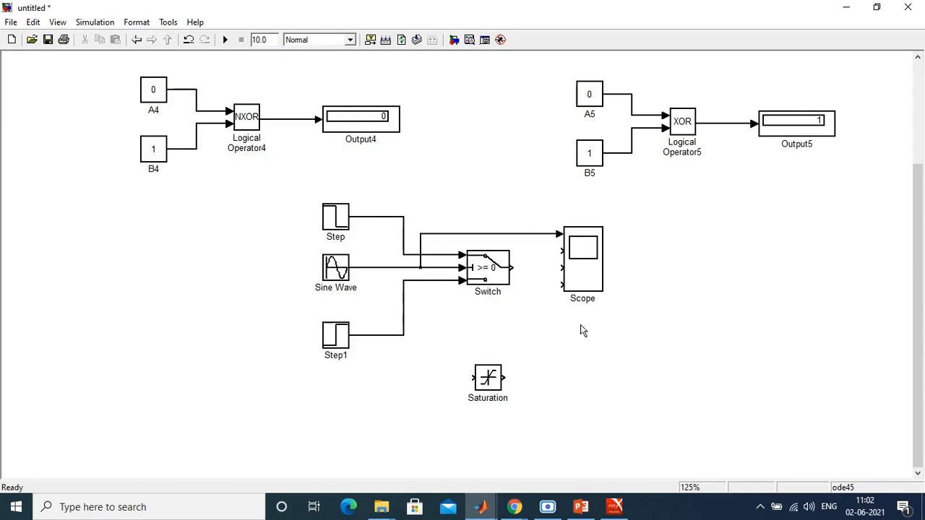
drag(558, 250, 513, 271)
drag(505, 378, 560, 269)
Step: Set the Scope's number of axes to 3 and shift the block down to align its middle input with the Switch output
double_click(589, 265)
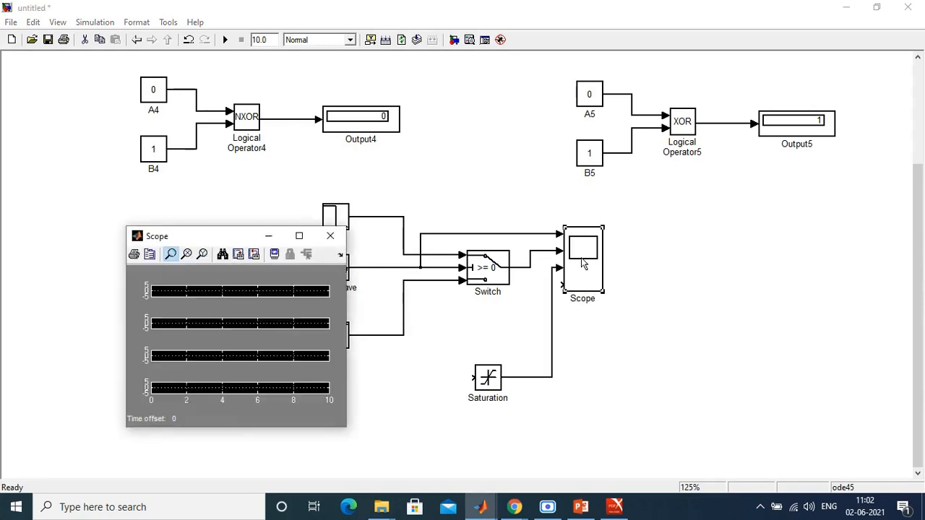
click(149, 255)
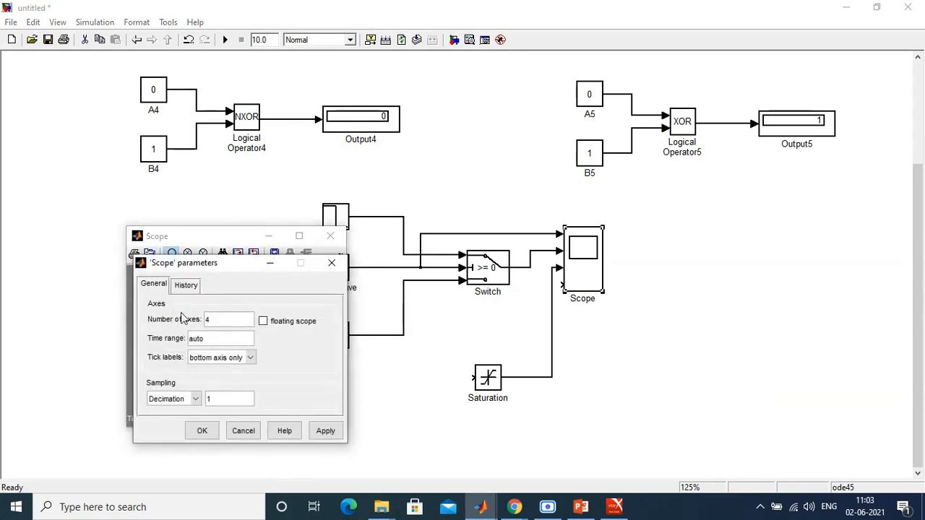
double_click(215, 322)
text(3)
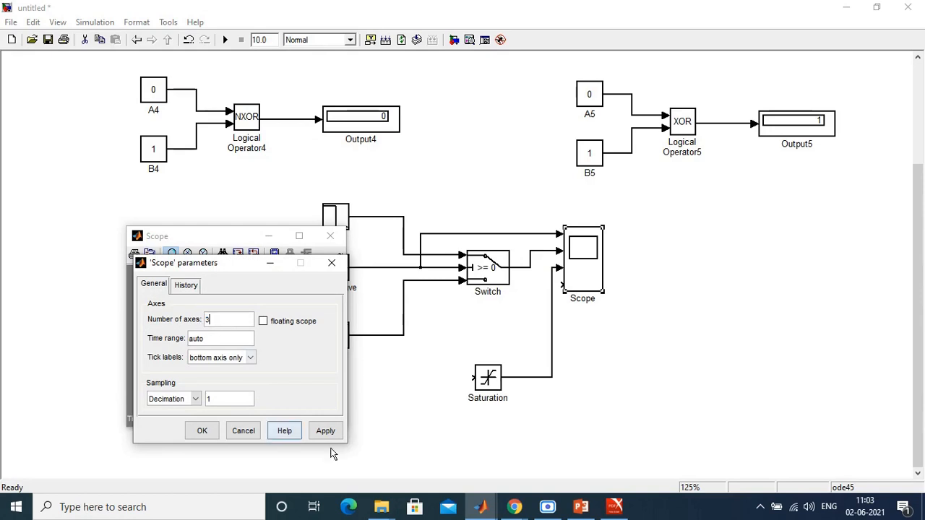
click(322, 433)
click(191, 434)
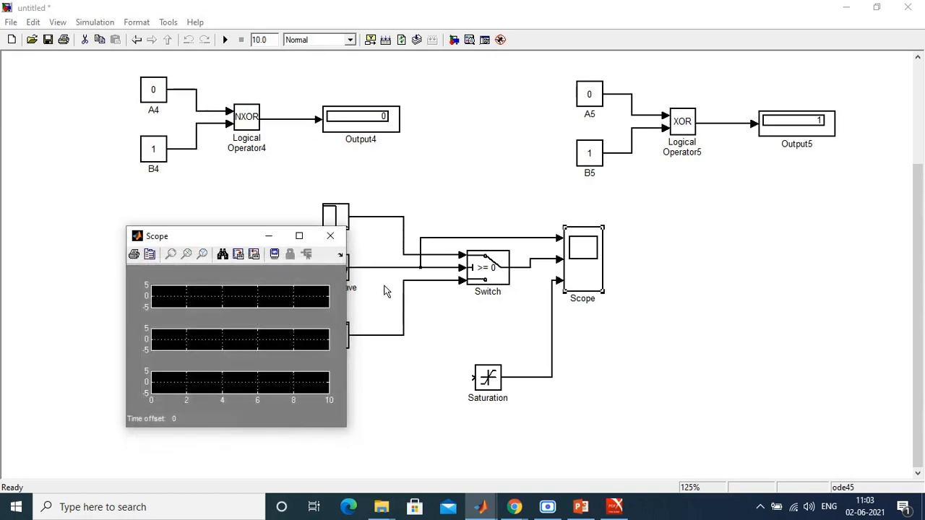
click(331, 235)
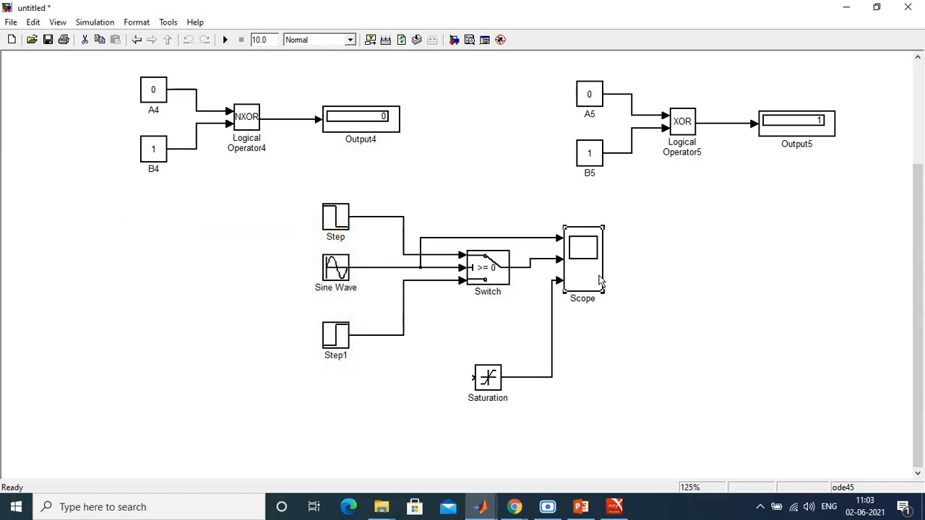
drag(599, 278, 601, 283)
click(656, 289)
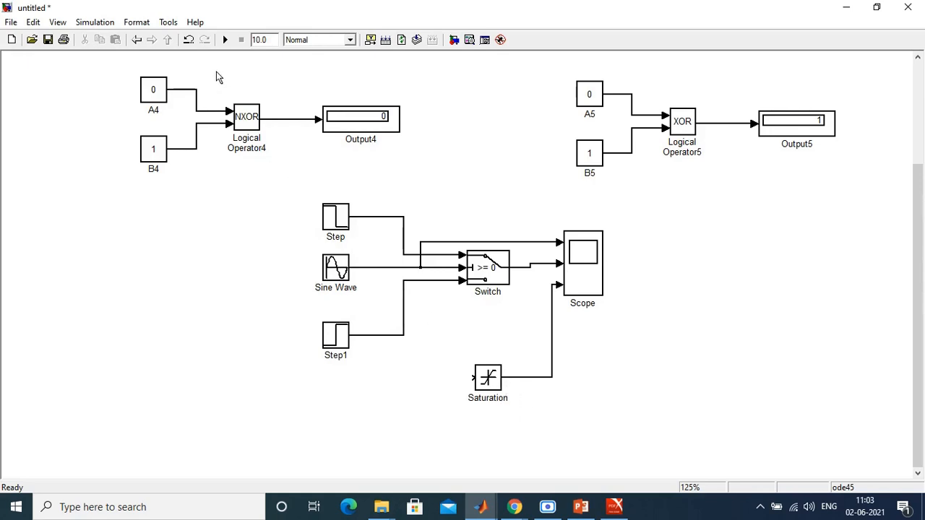
Step: Run the simulation and examine the autoscaled waveforms in the maximized Scope window
click(226, 42)
double_click(581, 276)
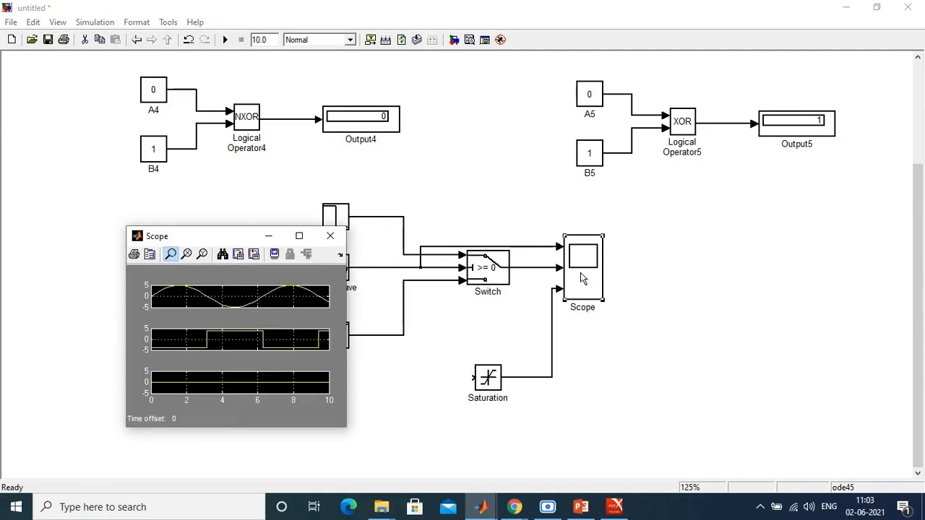
double_click(197, 238)
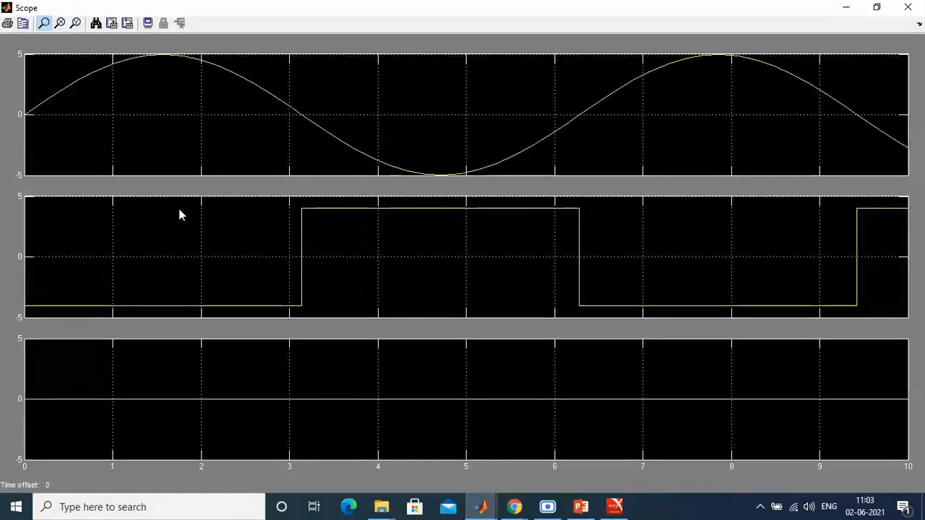
click(97, 25)
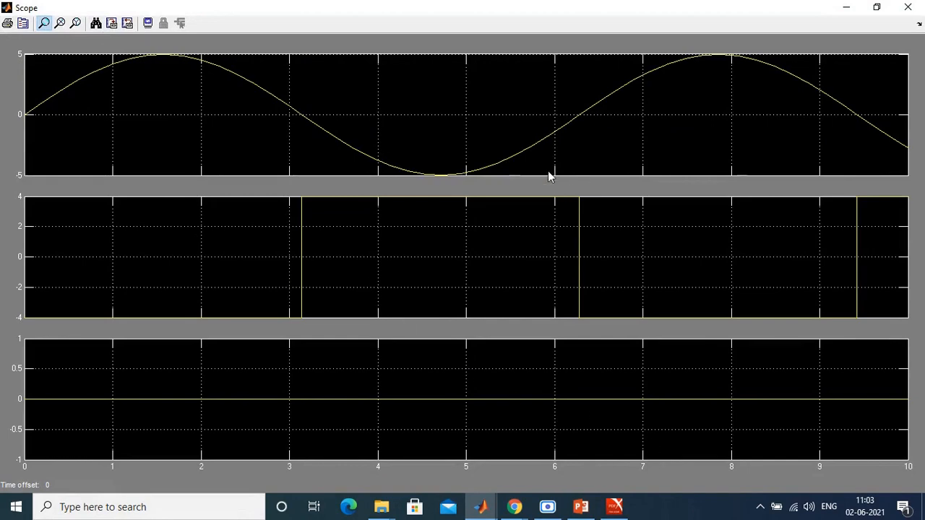
click(907, 7)
Step: Set the simulation stop time to 50, rerun the model and view the autoscaled Scope waveforms
double_click(267, 39)
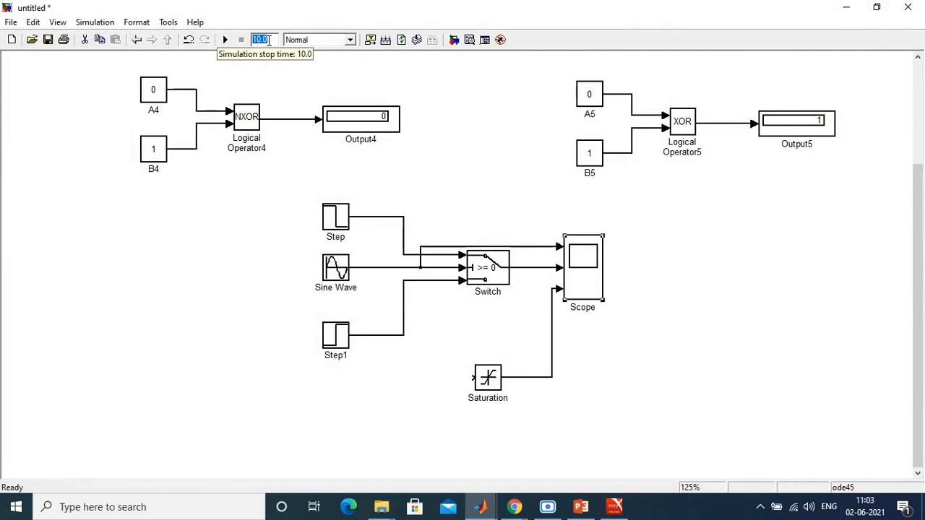
text(50)
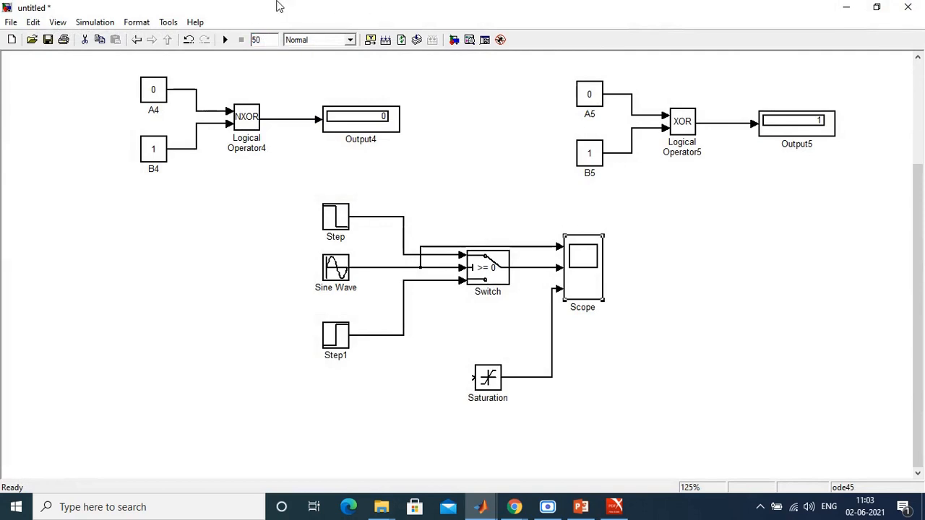
click(225, 40)
double_click(574, 266)
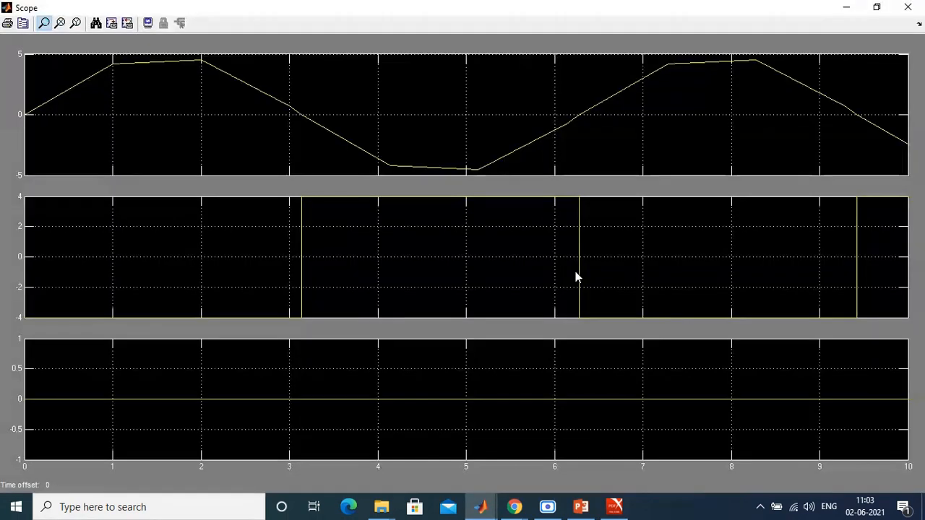
click(94, 22)
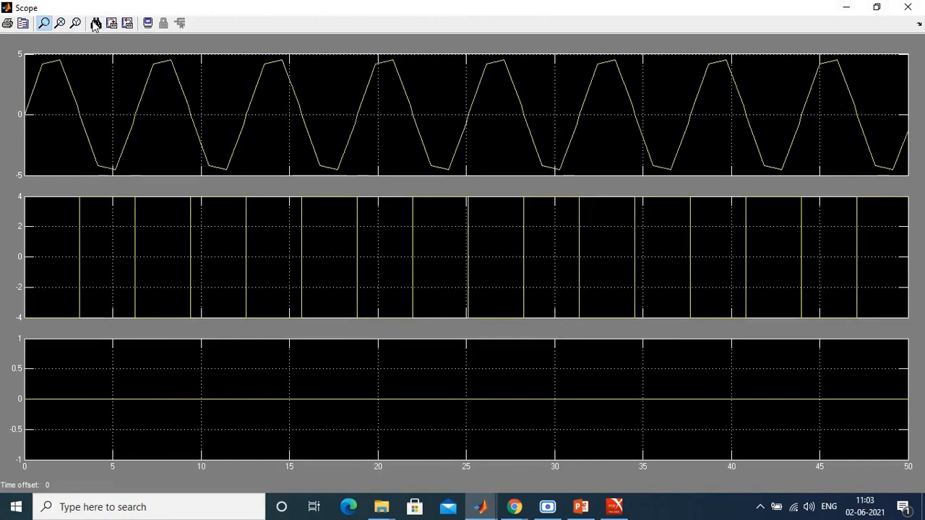
click(907, 7)
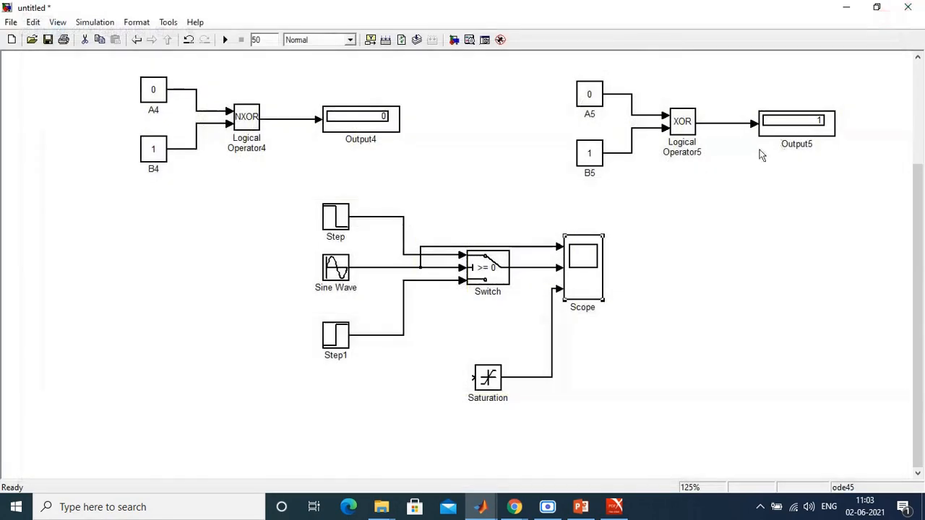
double_click(591, 261)
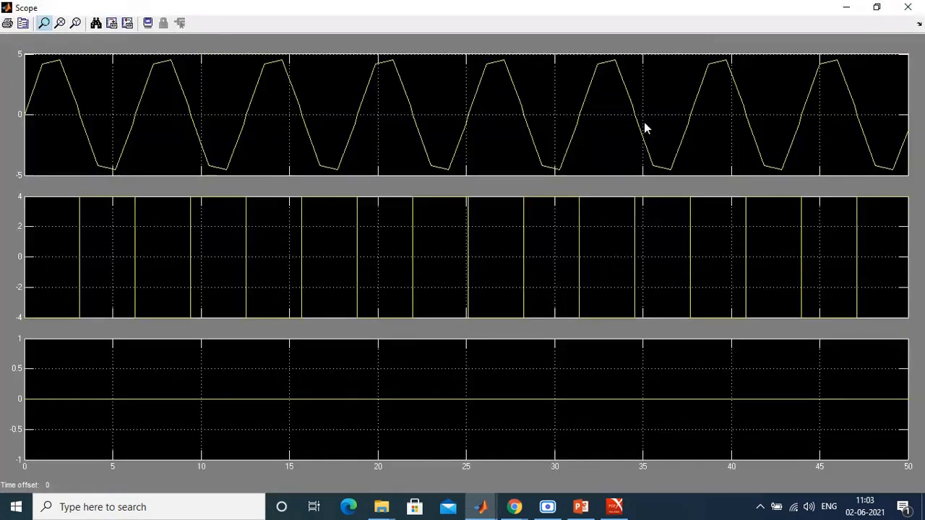
click(908, 7)
Step: Set the simulation stop time to 20, rerun the model and autoscale the Scope waveforms
double_click(257, 40)
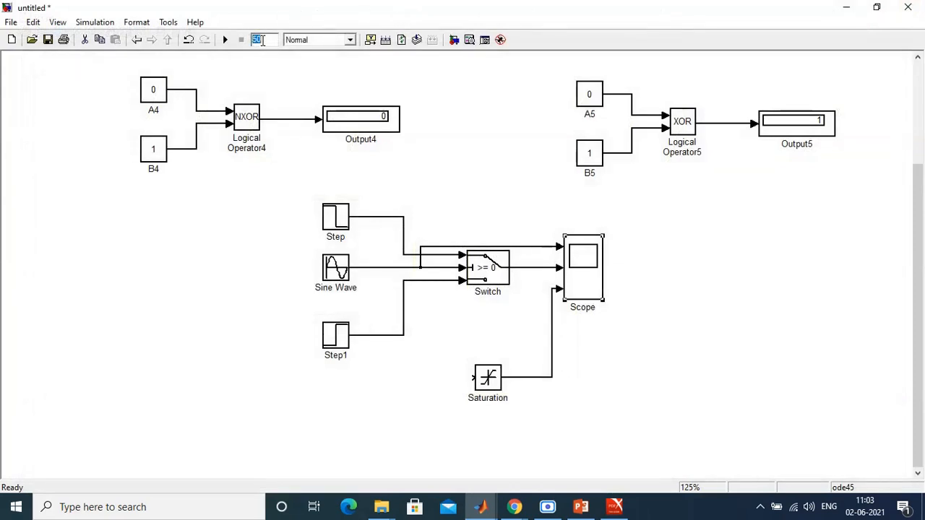
text(20)
click(225, 40)
double_click(585, 266)
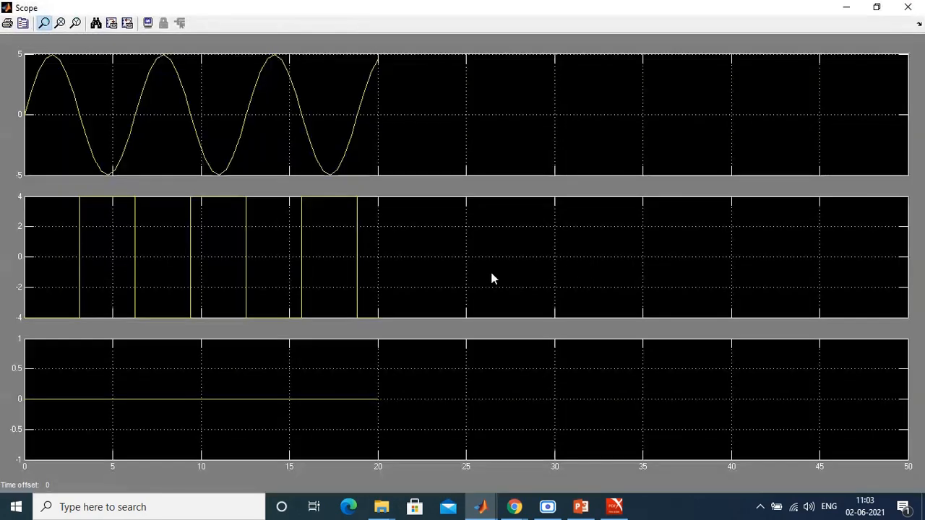
click(98, 28)
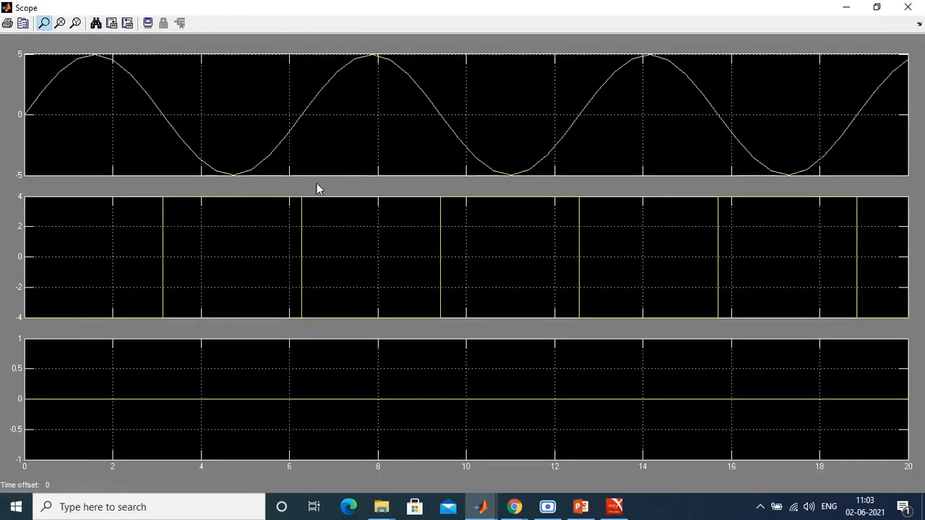
Step: Set the first Scope plot's Y-axis limits to -6 and 6
right_click(216, 104)
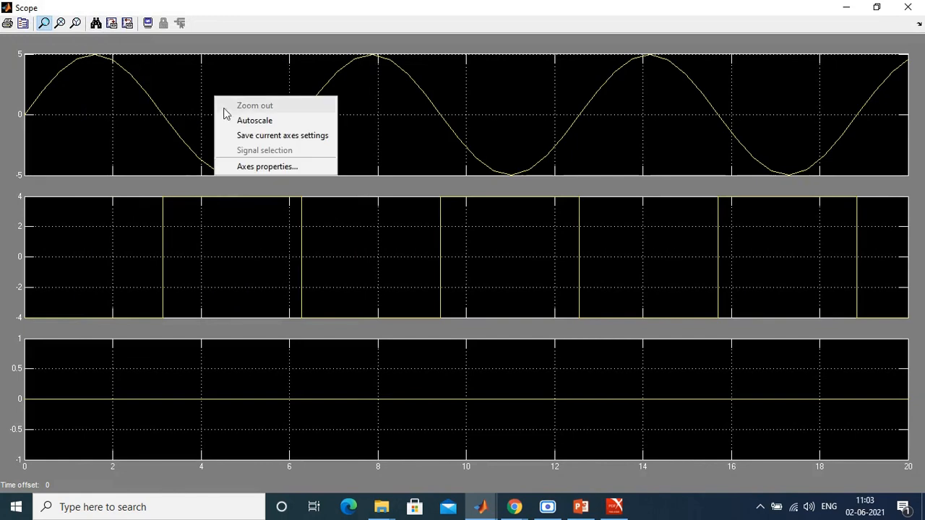
click(249, 167)
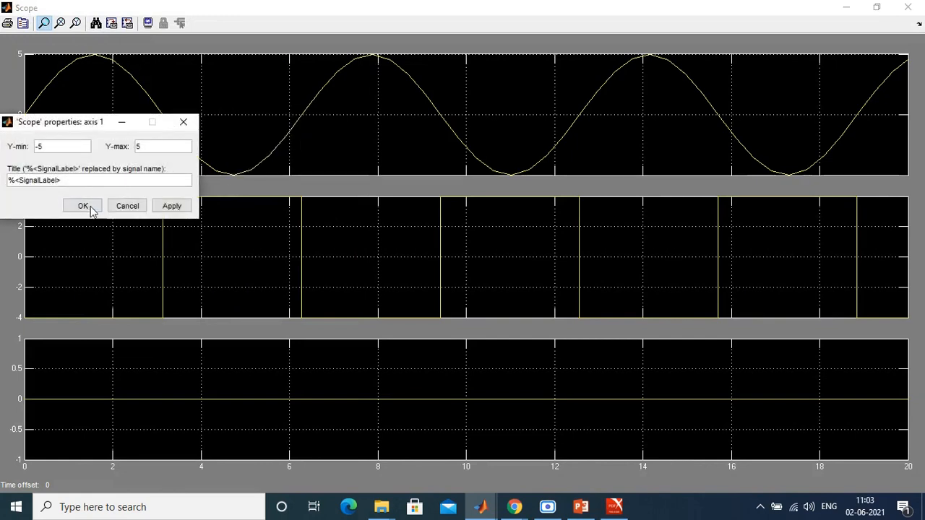
click(82, 208)
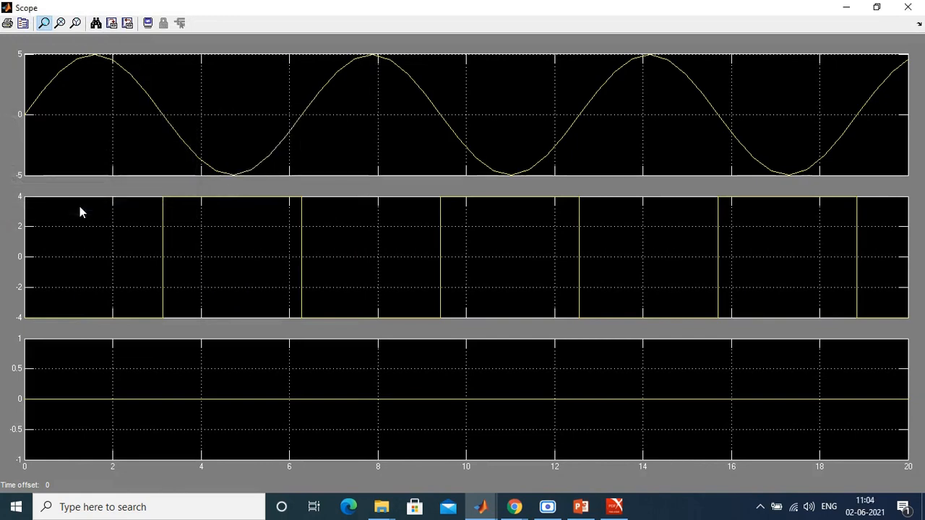
right_click(209, 63)
click(257, 135)
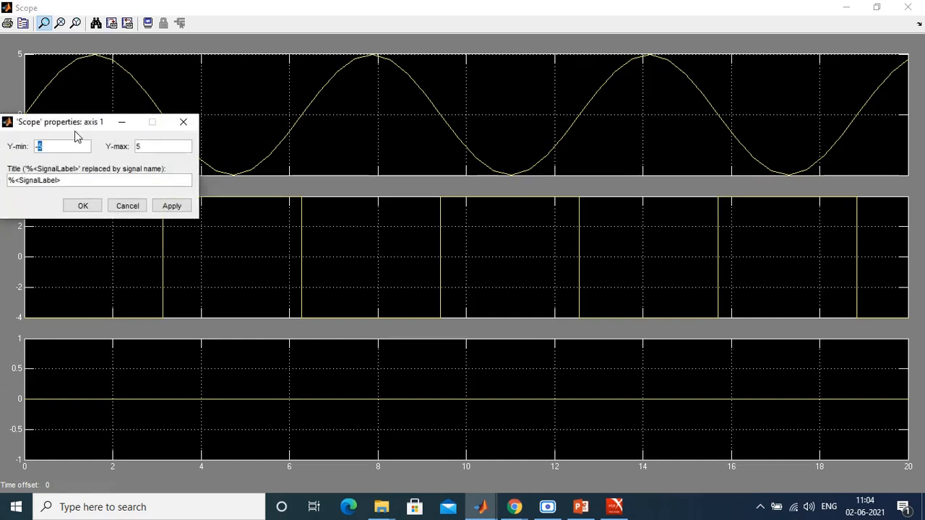
double_click(161, 149)
click(174, 207)
click(81, 207)
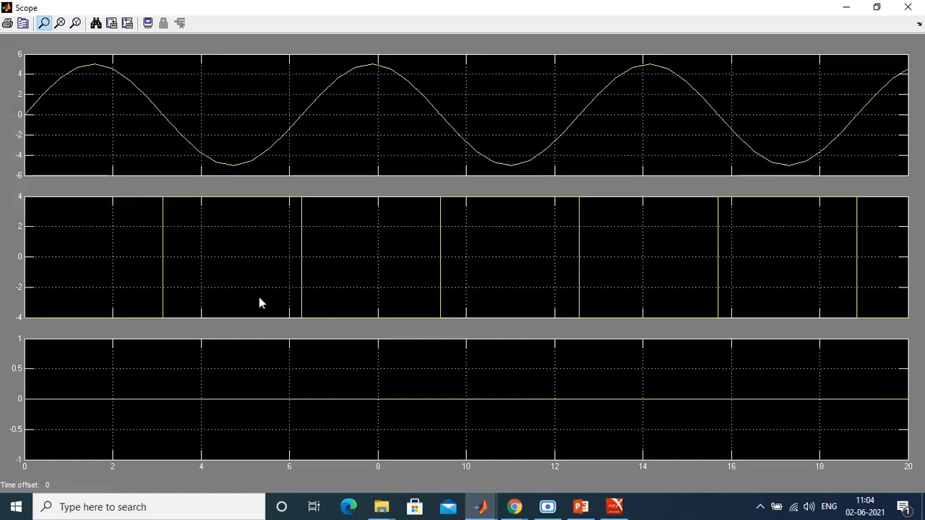
Step: Apply Y-axis limits of -5 and 5 to the second and third Scope plots and close the Scope
right_click(235, 276)
click(278, 344)
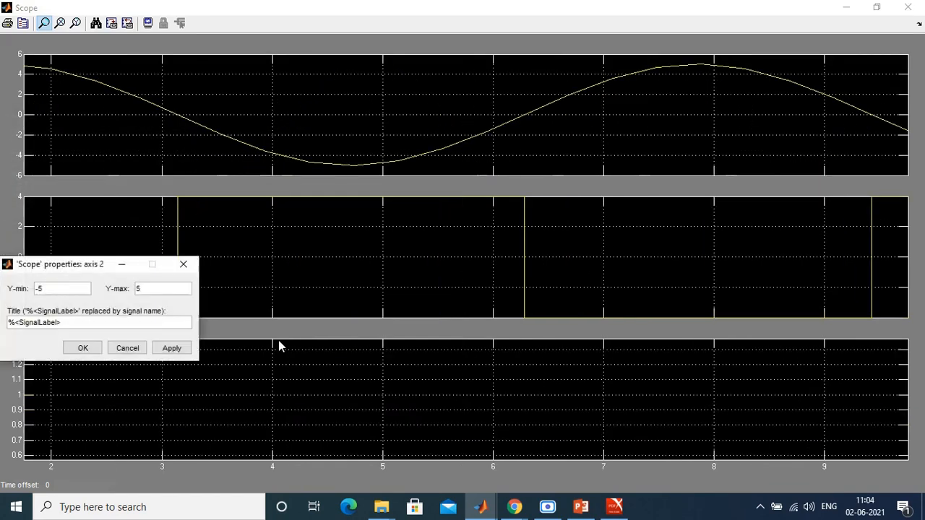
click(83, 347)
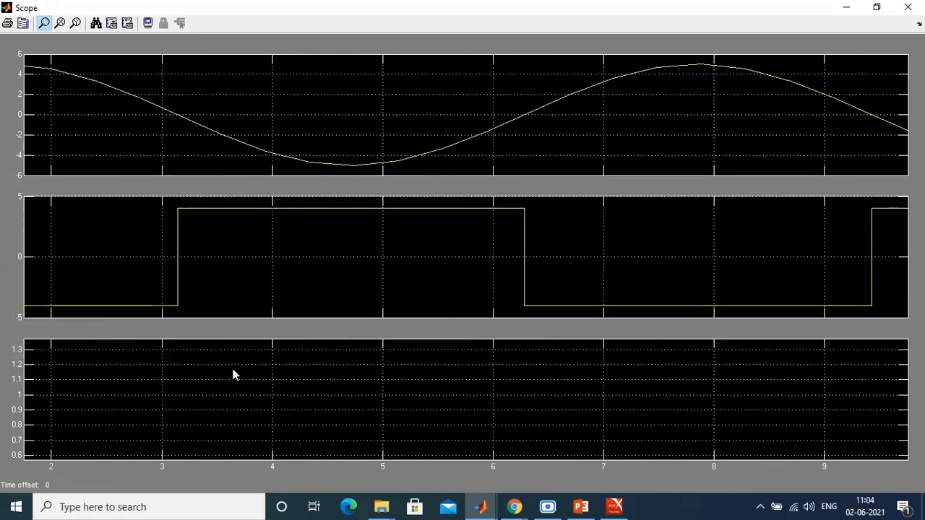
right_click(281, 428)
click(326, 482)
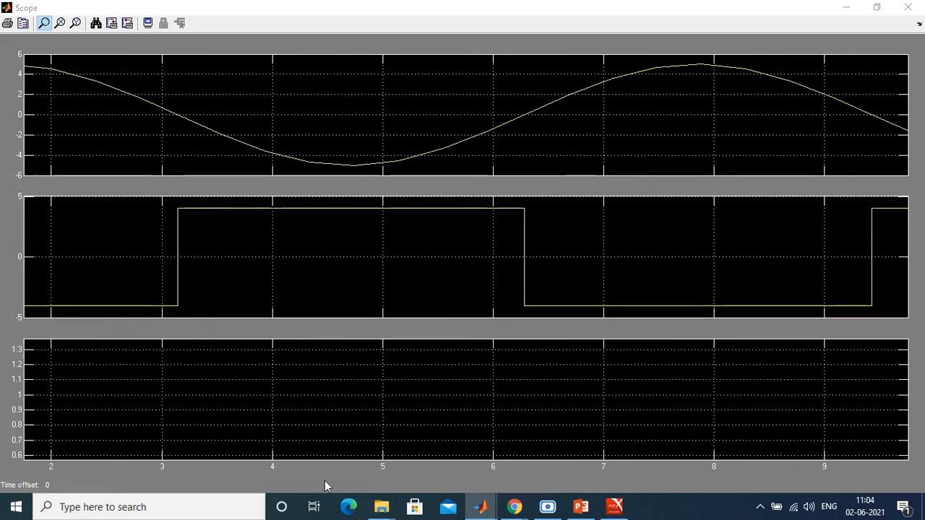
click(82, 462)
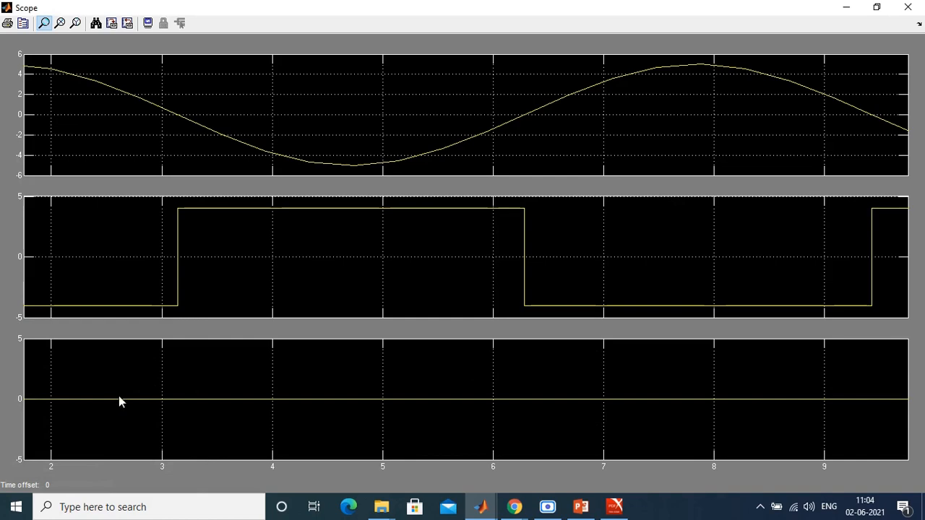
click(907, 6)
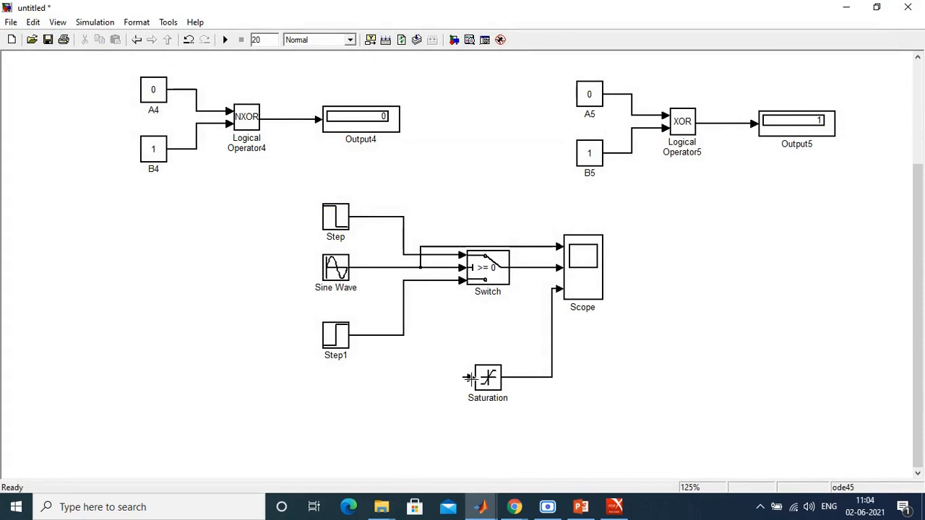
Step: Connect the Saturation input to a branch of the Sine Wave signal and rerun the model with the Scope autoscaled
drag(470, 381, 421, 268)
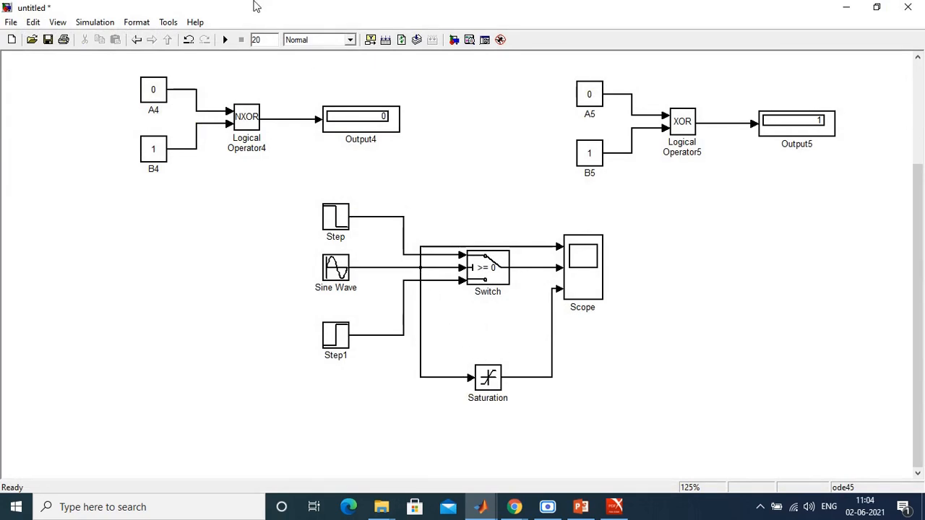
click(225, 40)
double_click(594, 276)
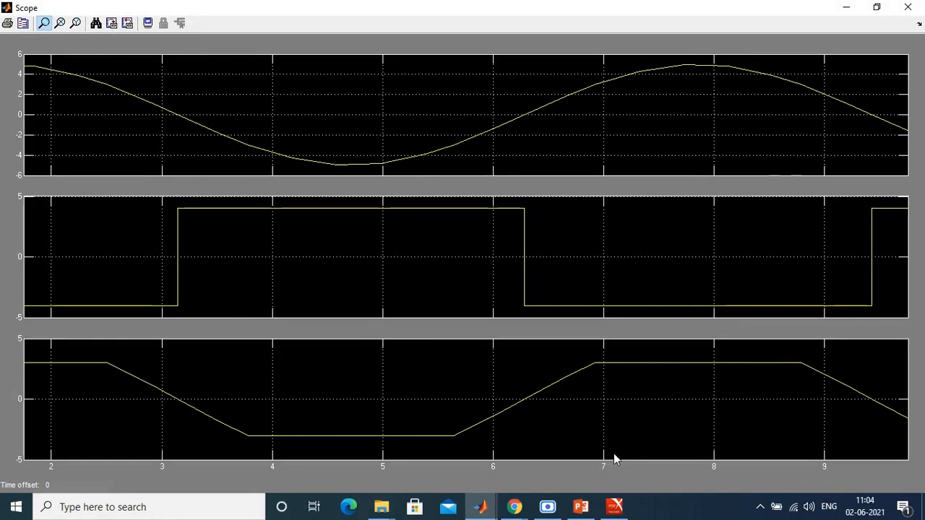
click(98, 24)
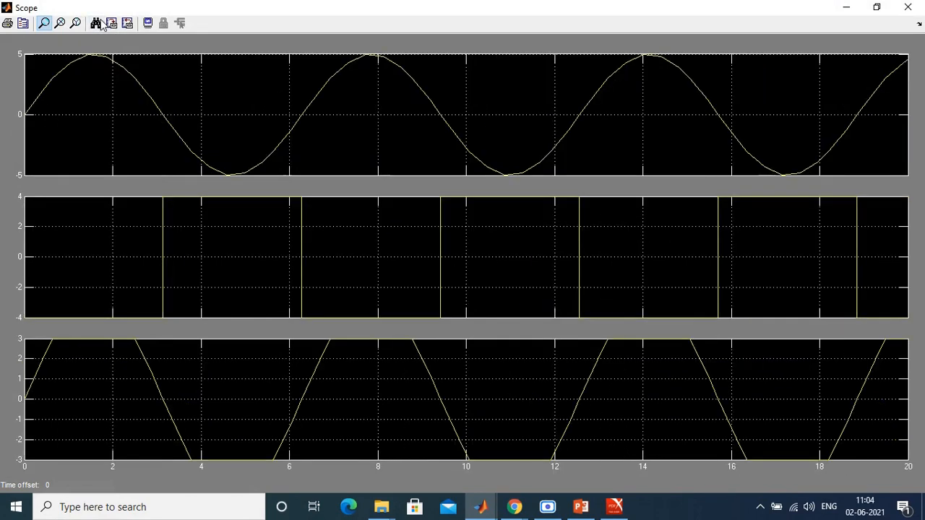
Step: Reapply the Scope's Y-axis limits: -6 to 6 on the first plot and -5 to 5 on the second and third
right_click(203, 91)
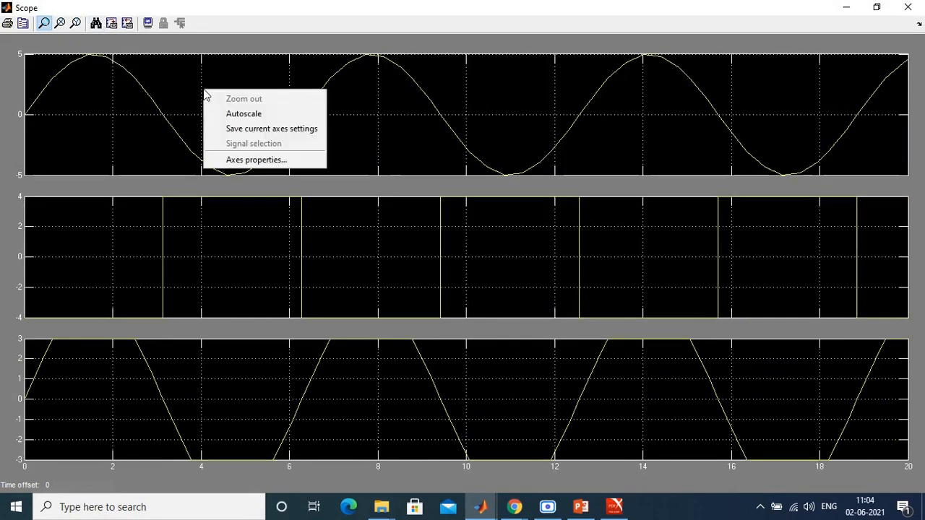
click(261, 160)
click(82, 205)
right_click(83, 212)
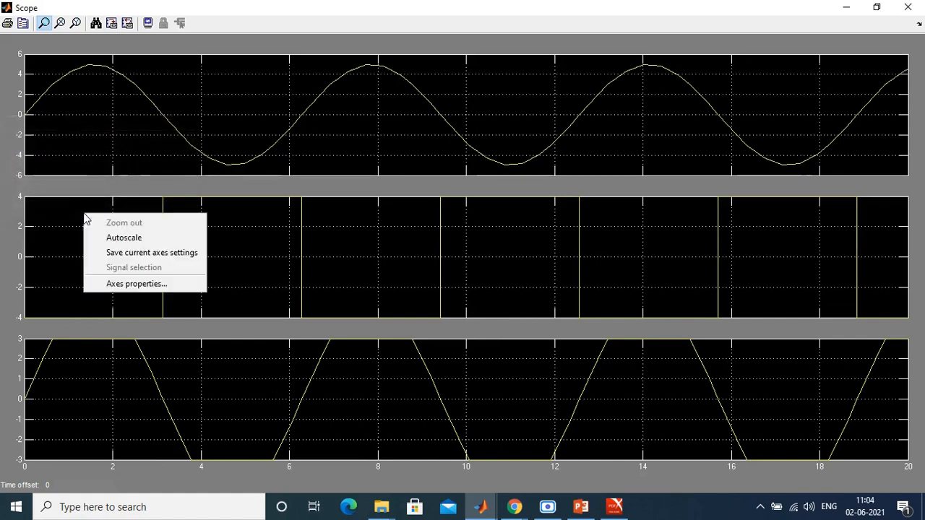
click(125, 285)
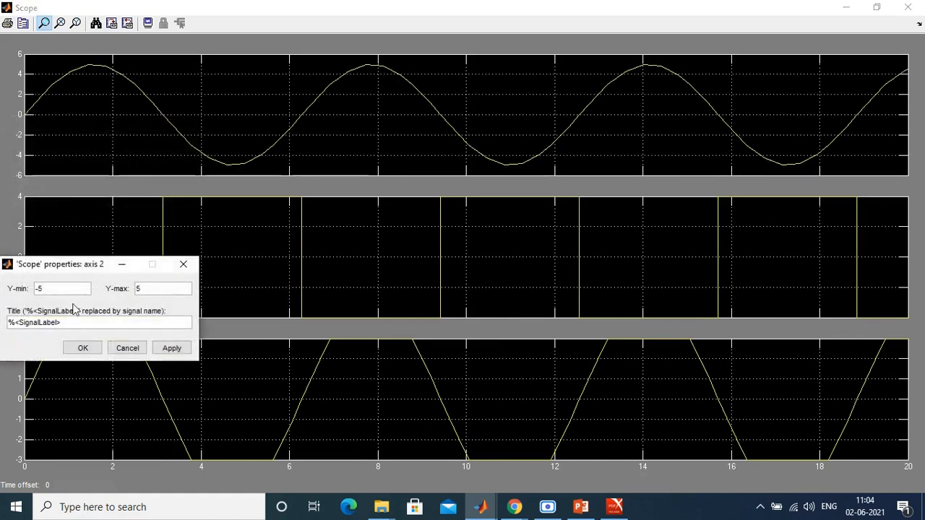
click(83, 349)
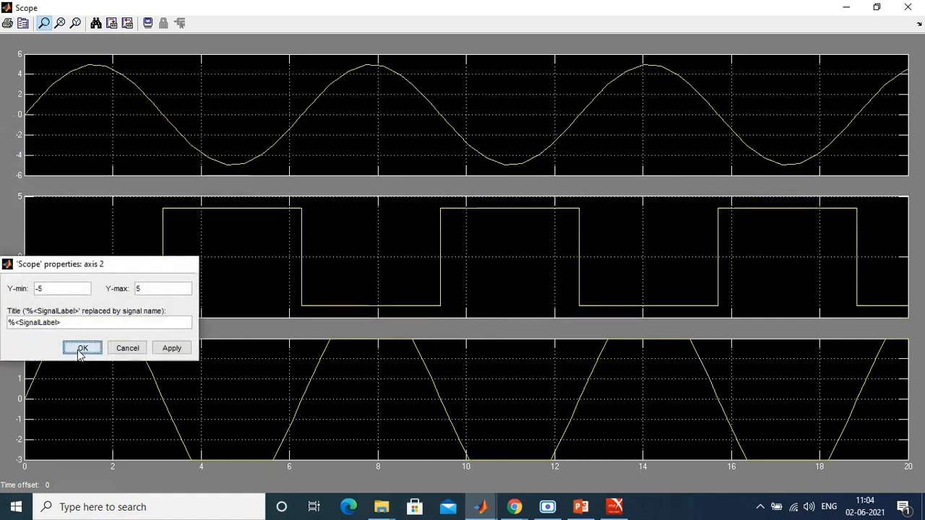
right_click(126, 388)
click(170, 461)
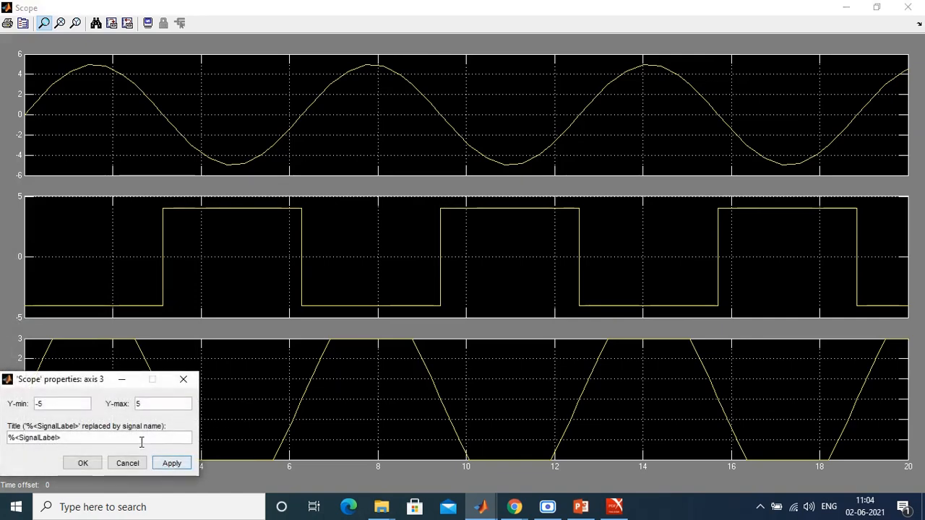
click(82, 463)
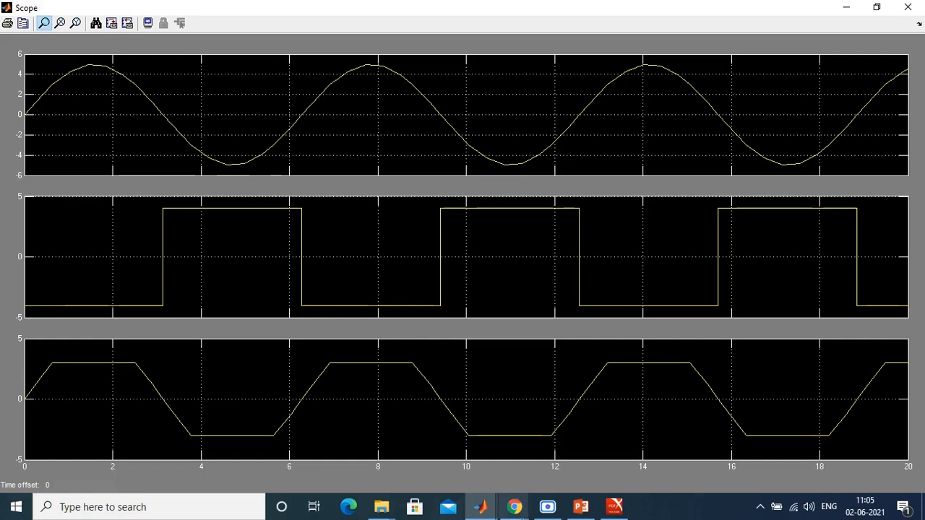
Step: Compare the Scope waveforms with the Switch and Saturation wiring in the model, and check the Step1 block's parameters
mouse_move(480, 507)
click(547, 458)
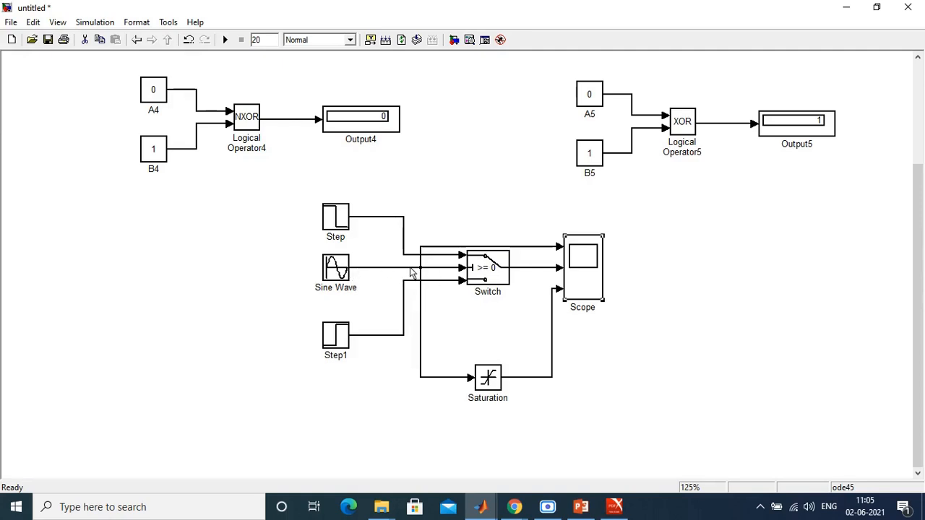
click(480, 507)
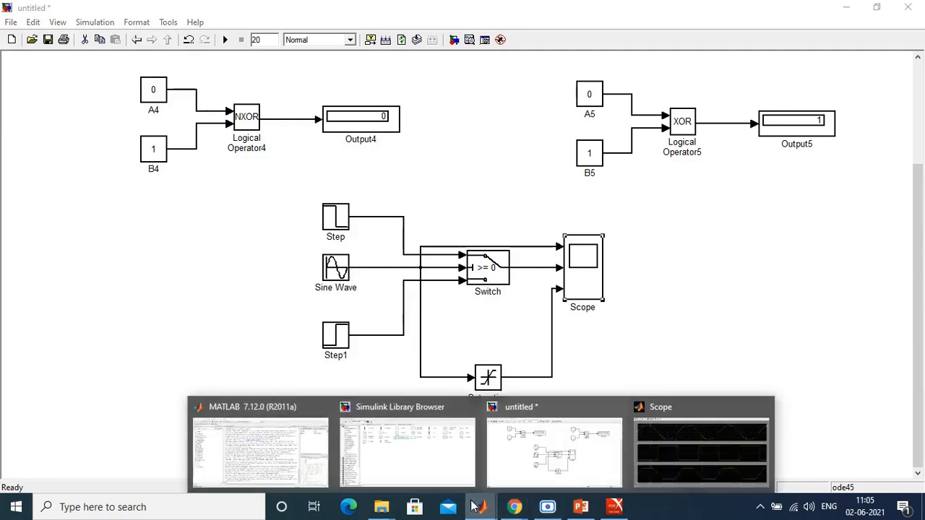
click(696, 445)
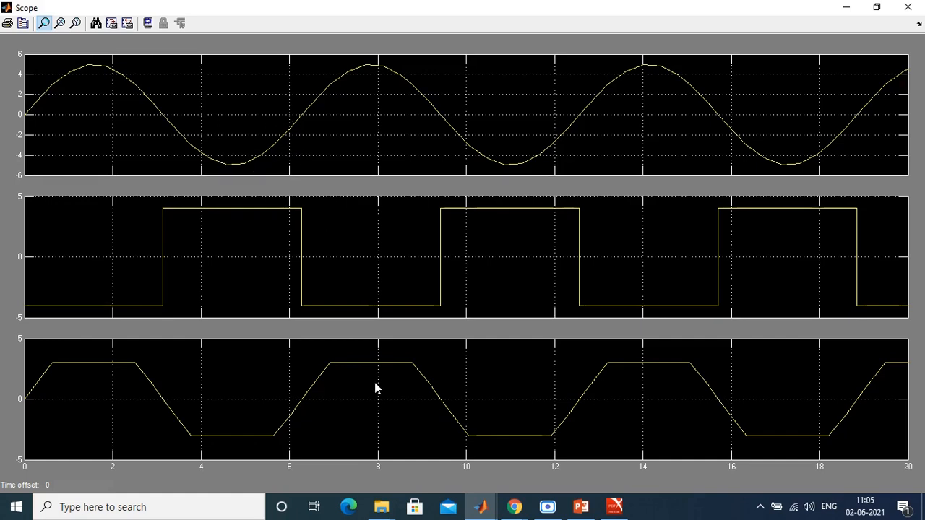
click(481, 509)
click(547, 416)
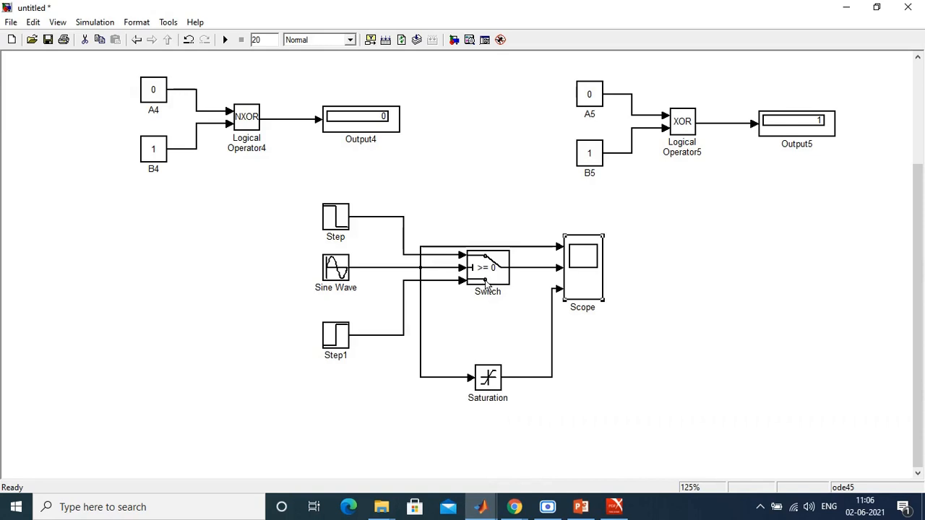
double_click(337, 340)
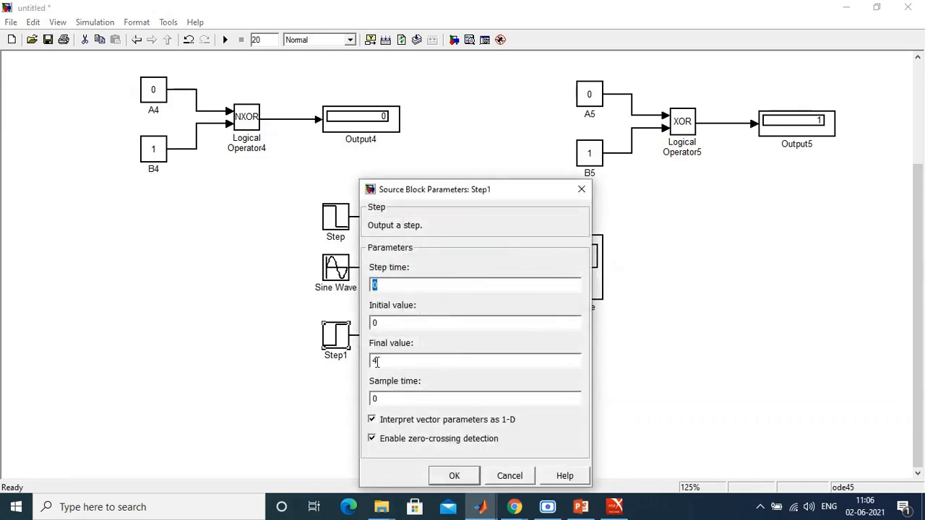
click(459, 478)
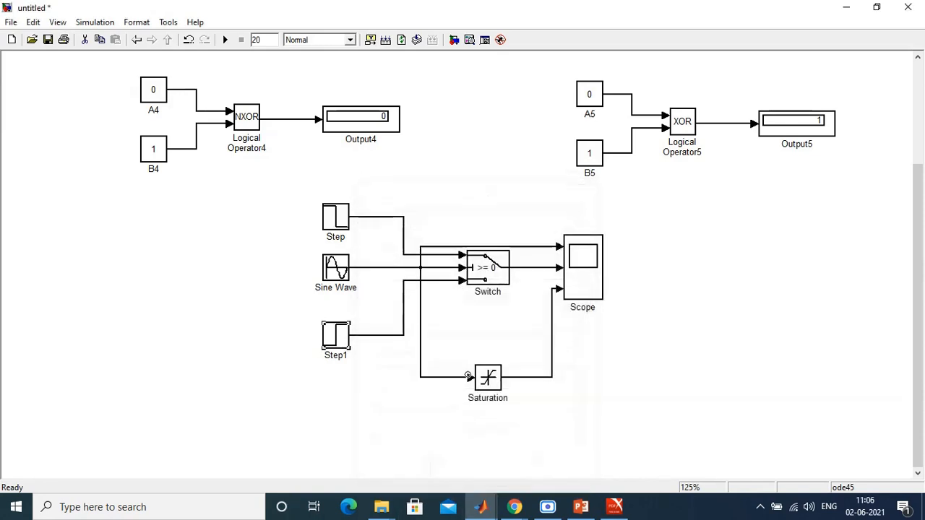
Step: Inspect the upper clipping level of the saturated waveform in the Scope with a Y-axis zoom, and autoscale the plots again
double_click(597, 279)
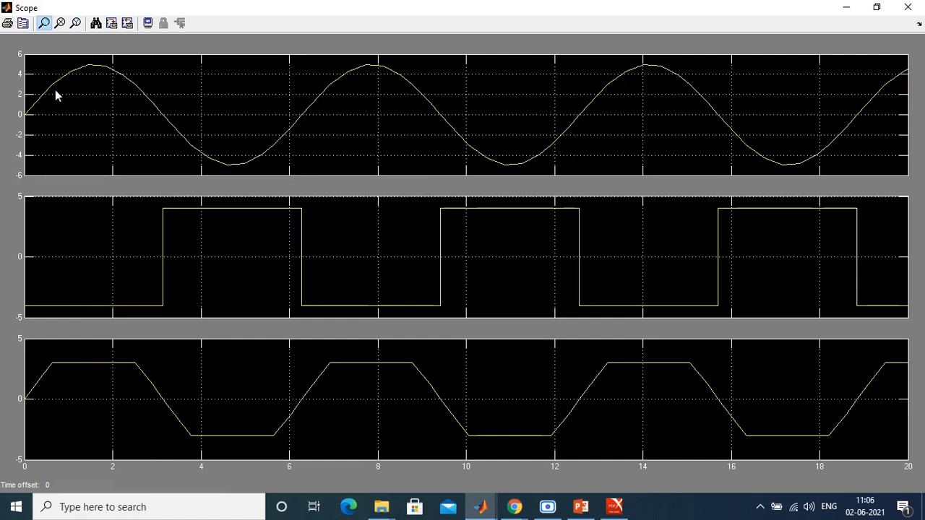
click(74, 25)
drag(83, 350, 83, 377)
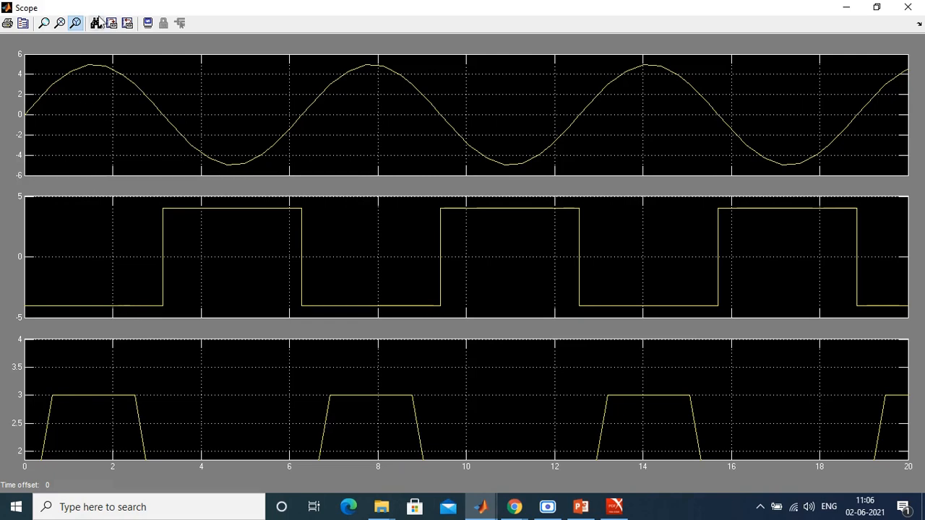
click(96, 23)
Step: Restore the Y-axis limits after autoscaling: -6 to 6 for the sine plot, -5 to 5 for the Switch and Saturation plots
right_click(73, 139)
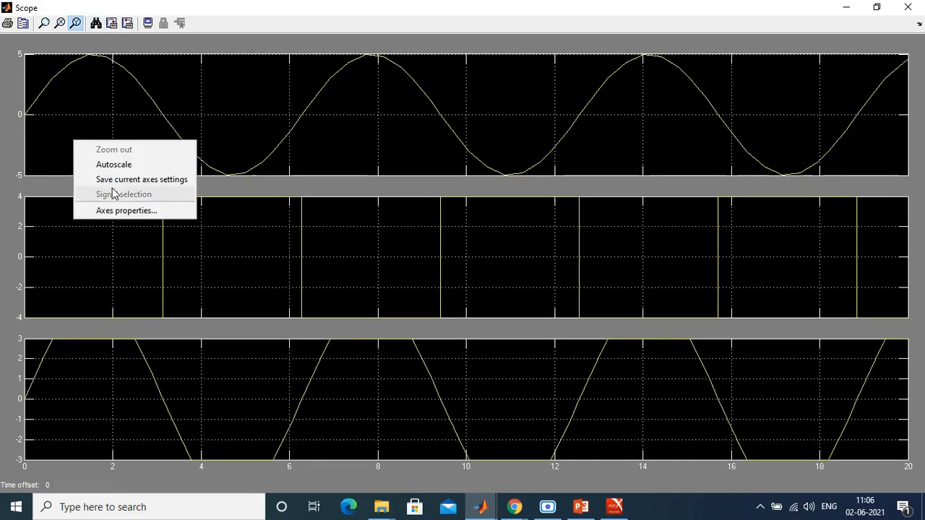
click(123, 217)
click(81, 206)
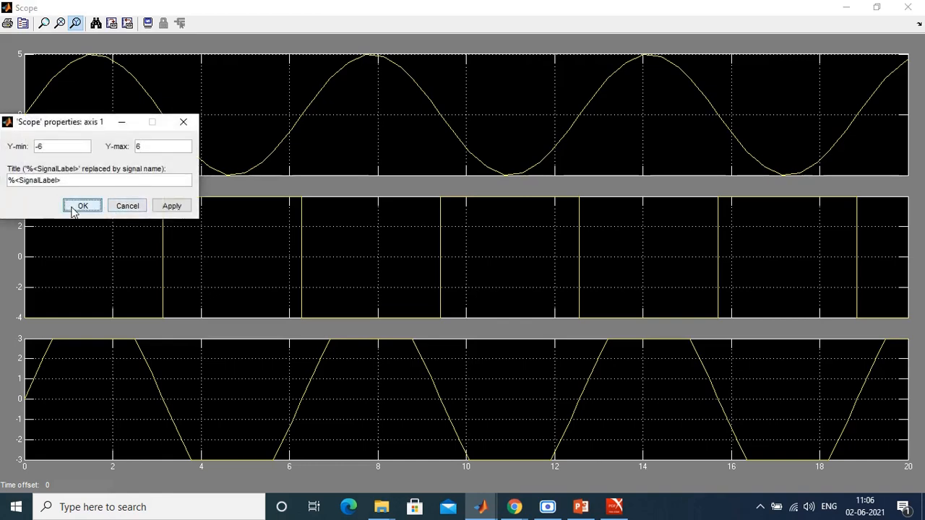
right_click(72, 244)
click(97, 311)
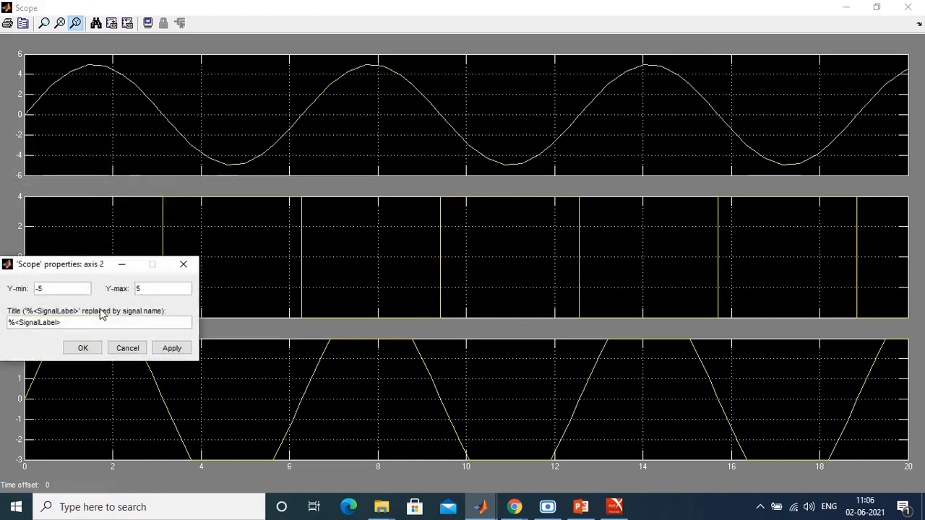
click(83, 348)
right_click(83, 391)
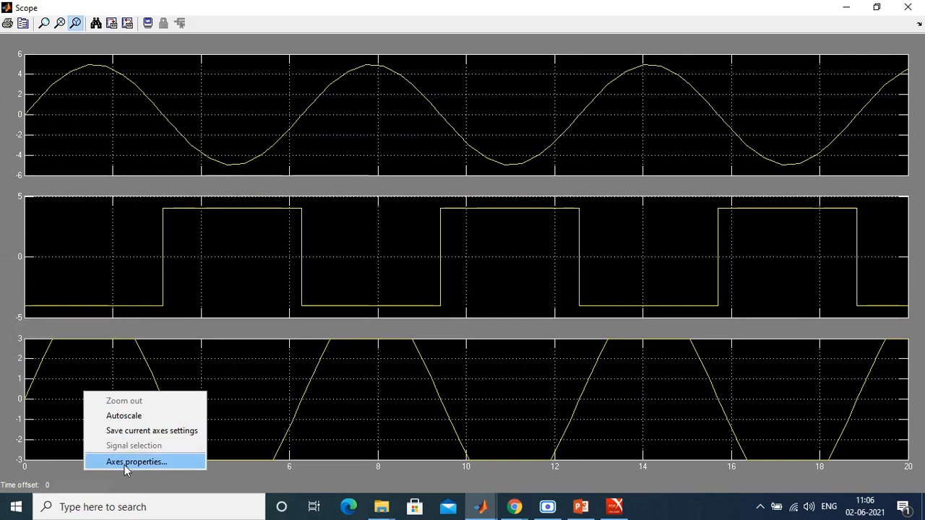
click(121, 461)
click(84, 463)
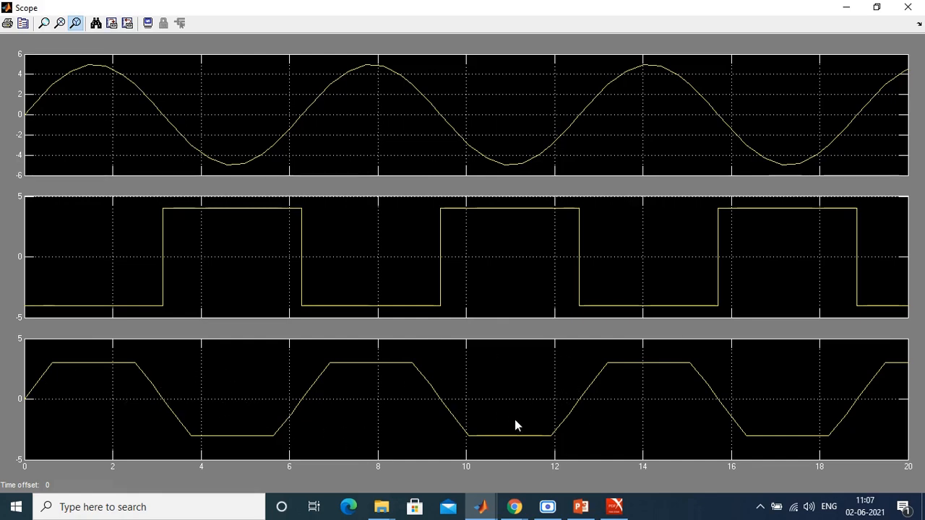
Step: Return from the Scope to the untitled model and review the finished Switch and Saturation circuit
mouse_move(481, 507)
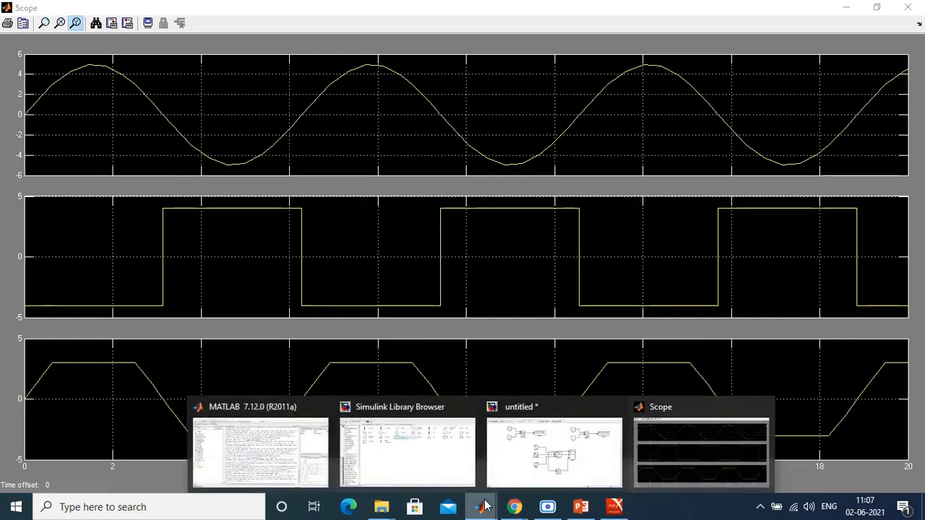
click(539, 457)
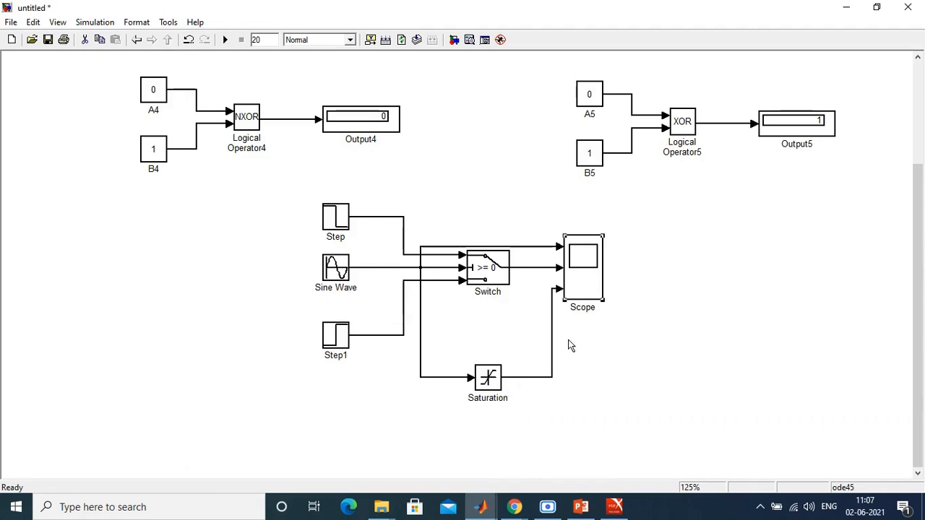
click(518, 328)
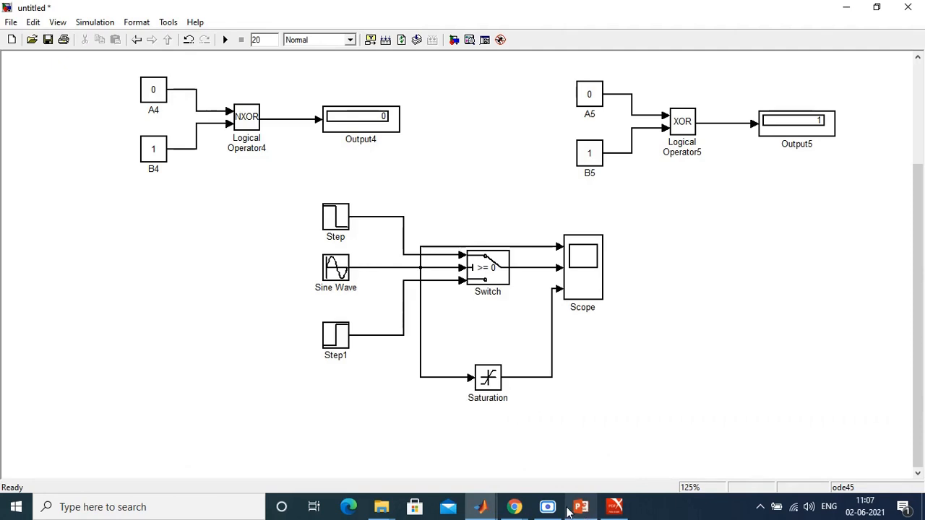
mouse_move(475, 510)
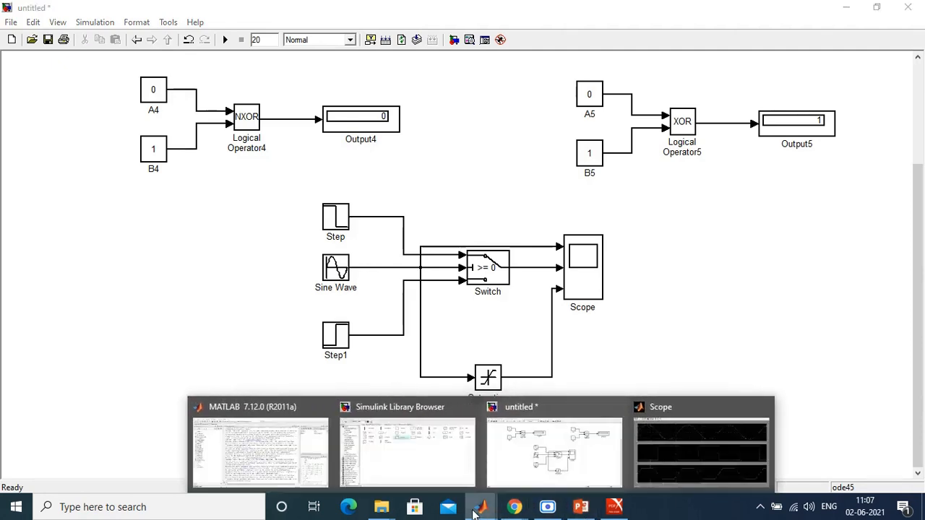
Step: Switch to PowerPoint to review the electric circuit with dependent sources topic on slide 14, and bring up Example 3.6 in Adobe Reader
click(579, 509)
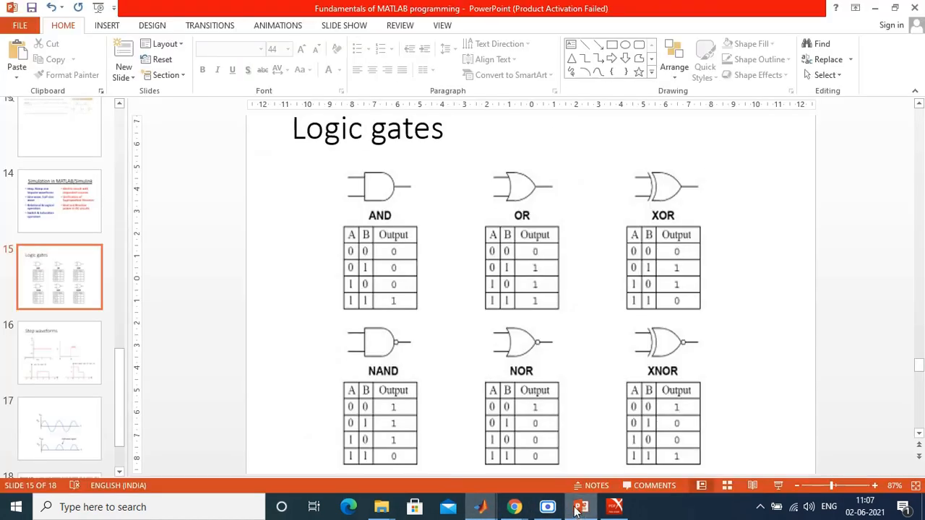
click(88, 209)
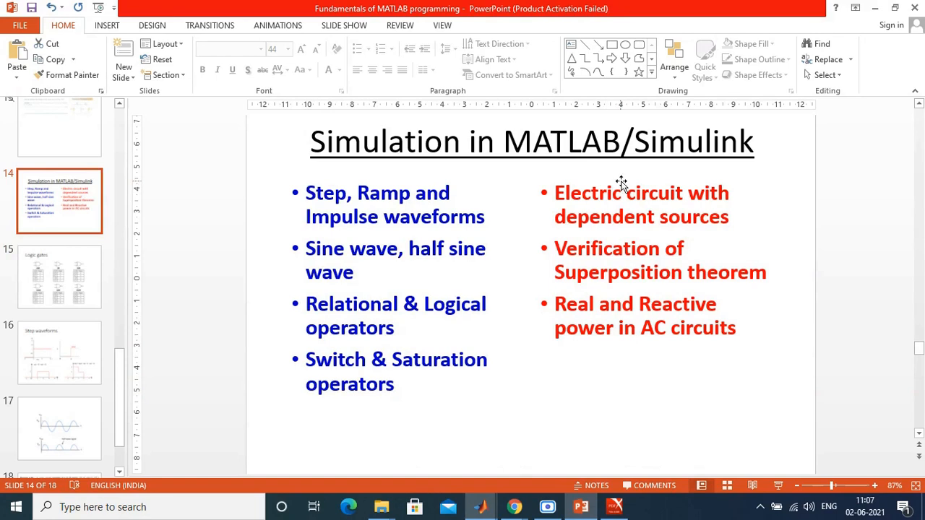
drag(552, 195, 691, 219)
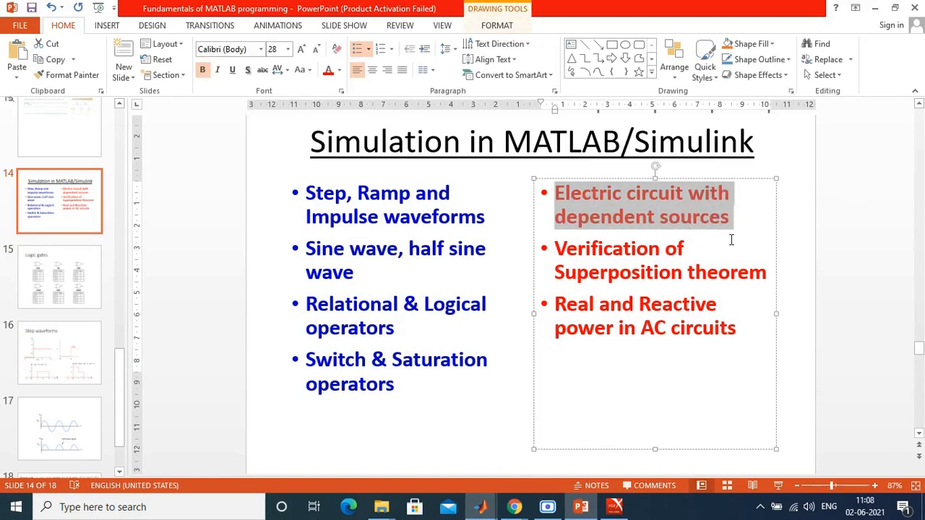
click(507, 421)
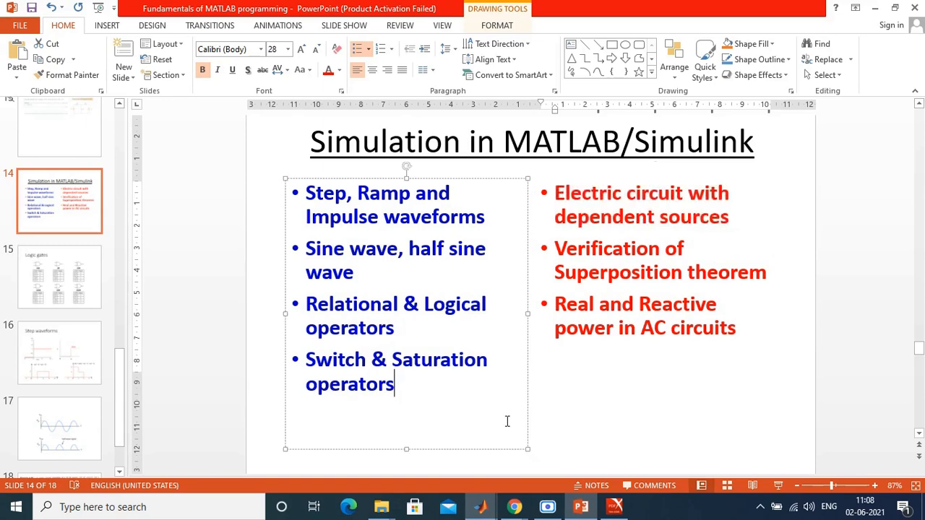
click(596, 446)
click(496, 447)
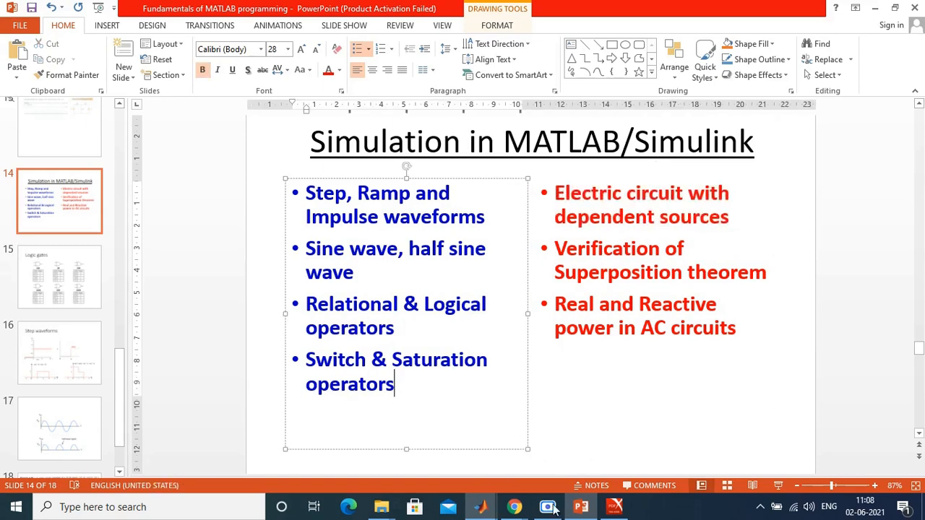
click(614, 507)
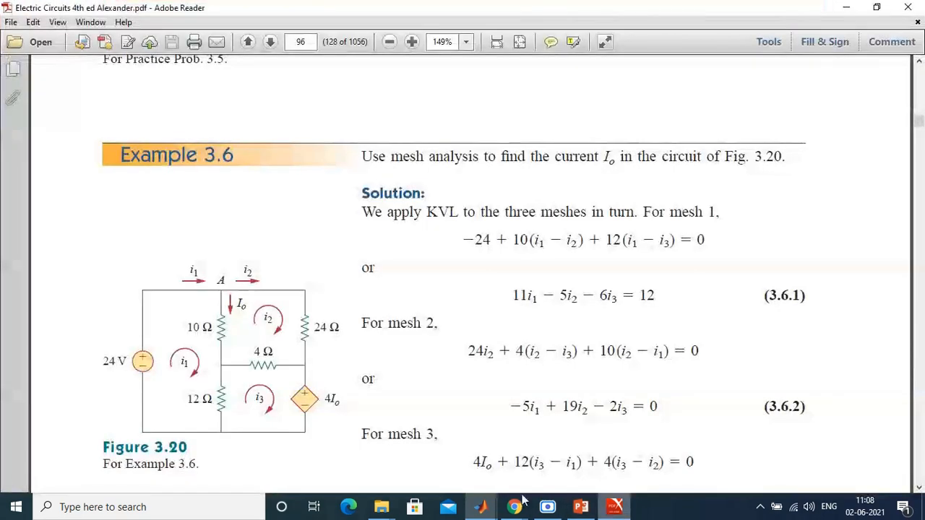
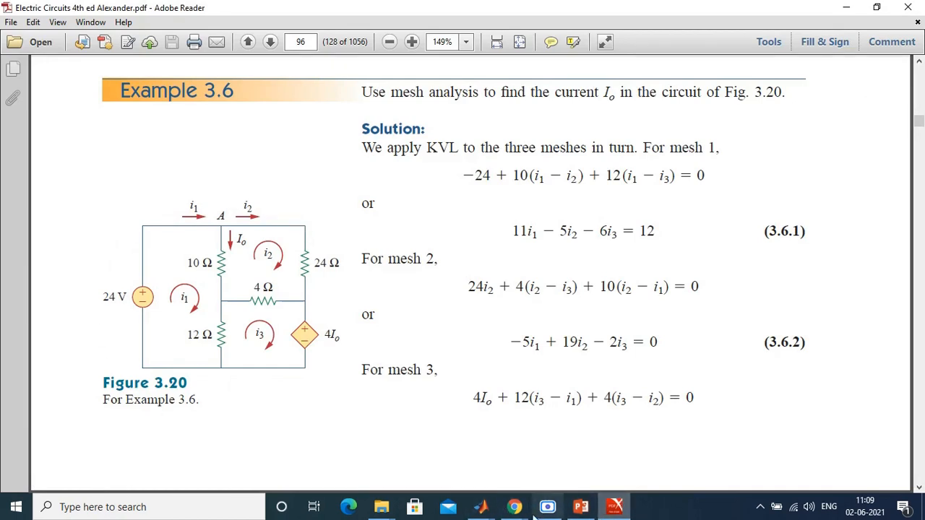
Step: Switch to the Simulink Library Browser and open the Electrical Sources library of SimPowerSystems
mouse_move(481, 507)
click(343, 447)
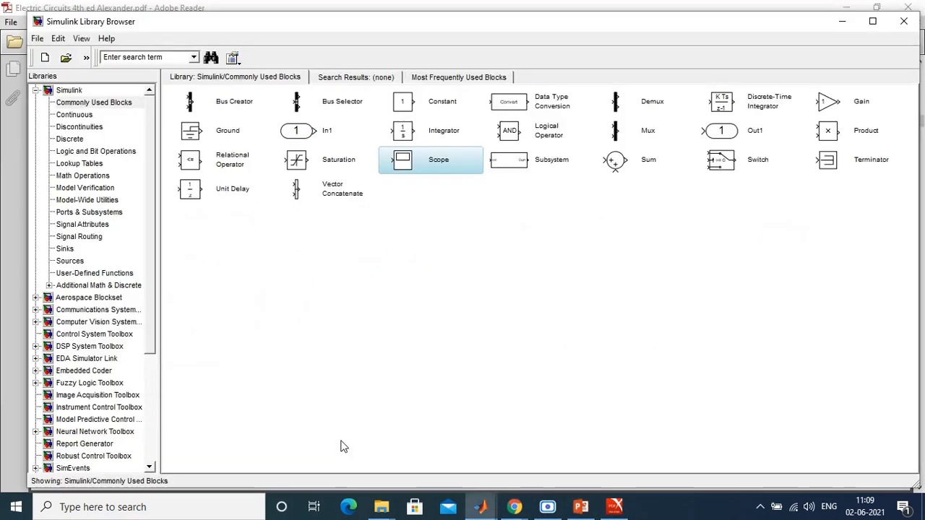
click(37, 90)
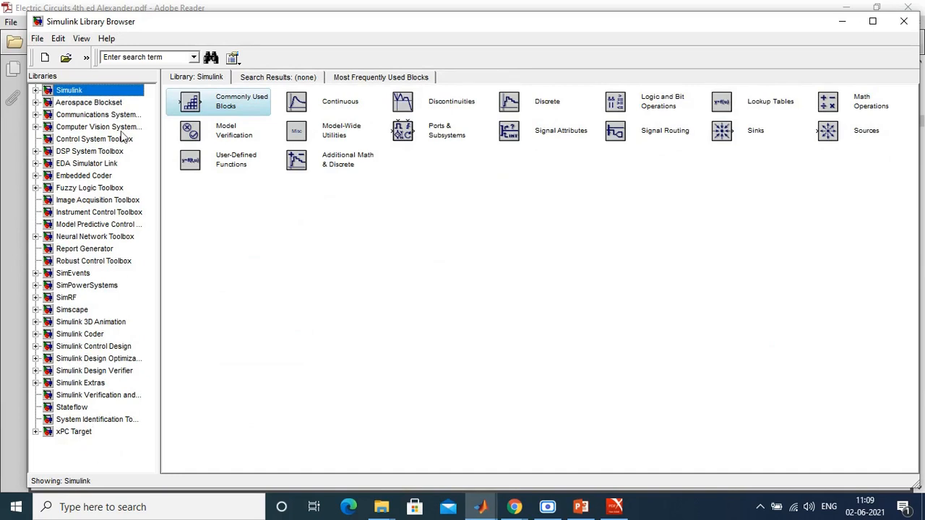
click(85, 286)
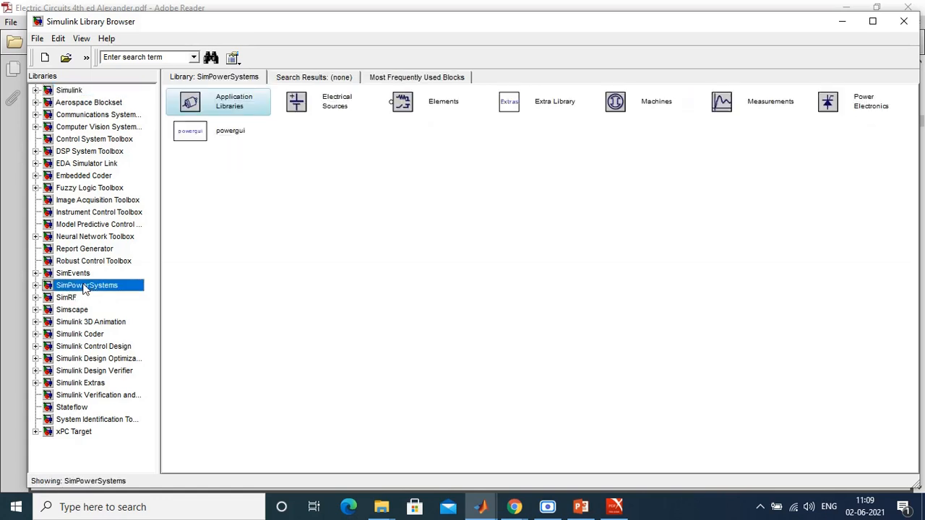
click(35, 285)
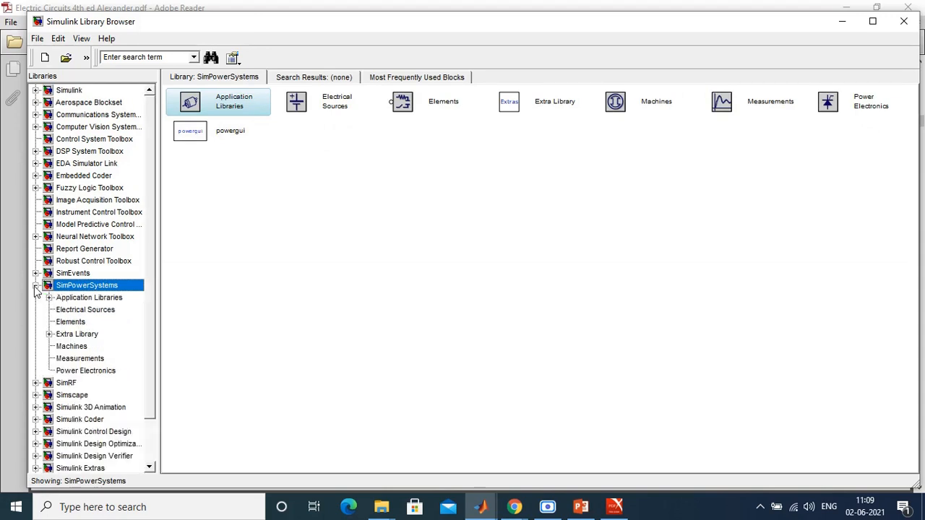
click(312, 107)
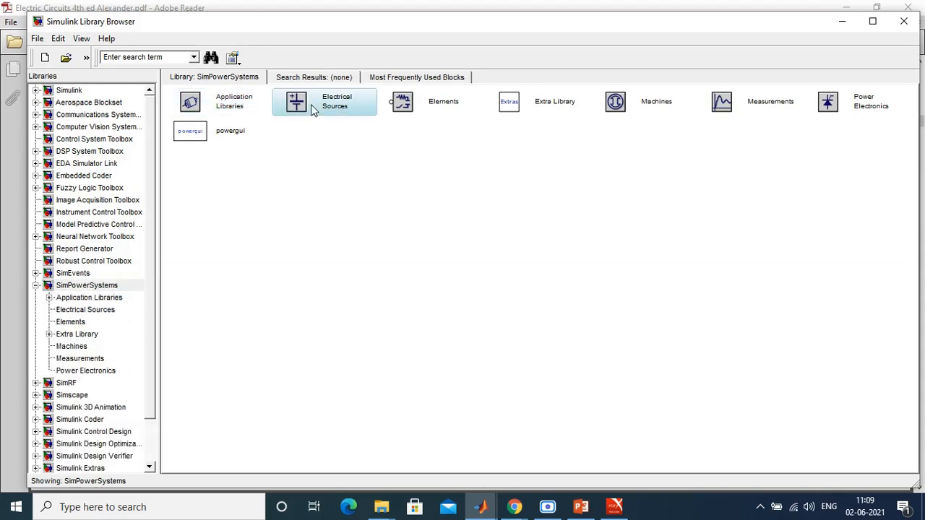
double_click(312, 107)
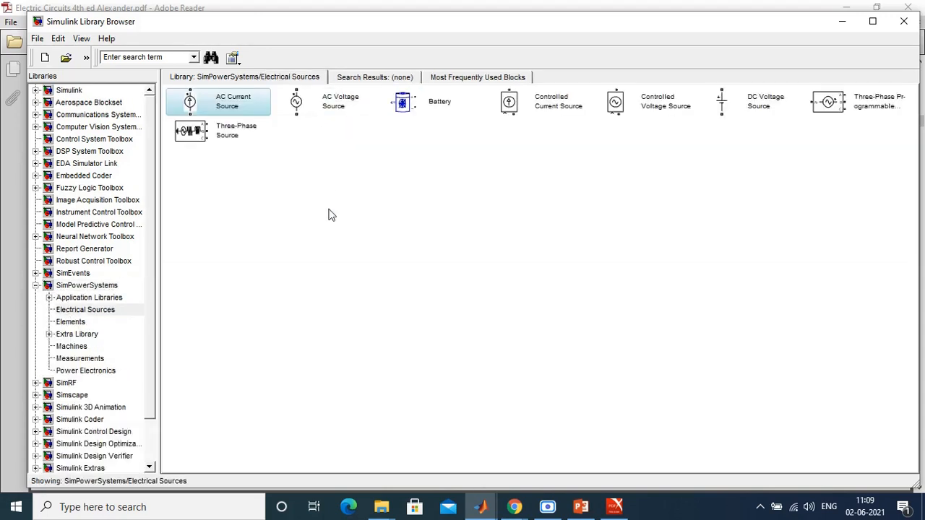
Step: Check the Example 3.6 circuit, add a DC Voltage Source to the untitled1 model and place it in the lower left of the diagram
click(613, 508)
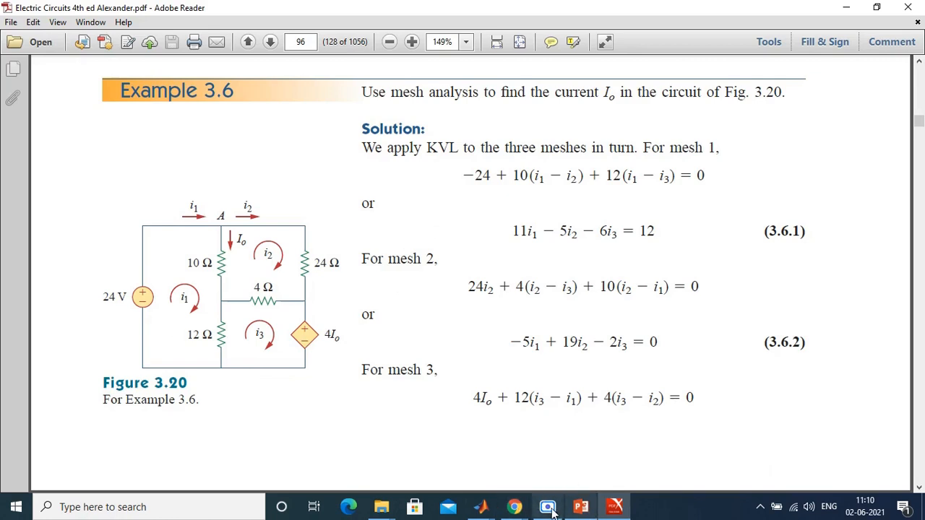
click(490, 504)
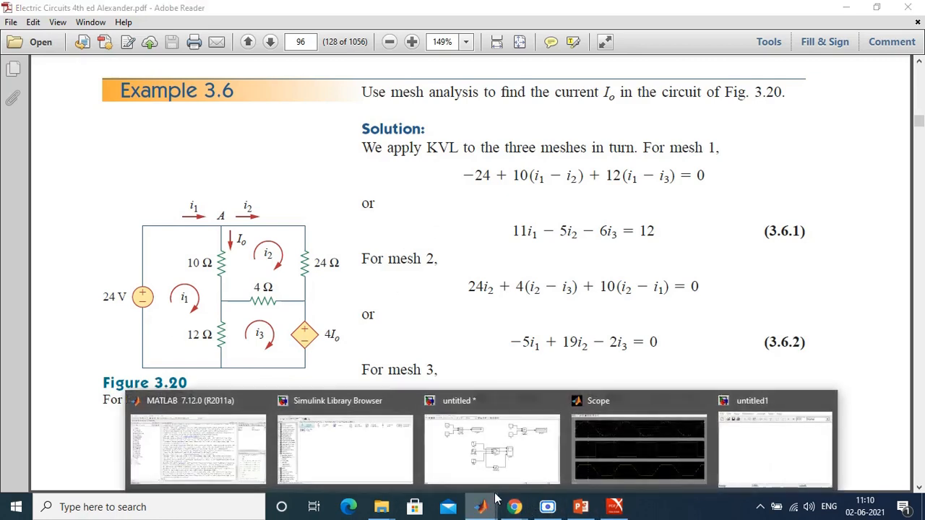
click(351, 456)
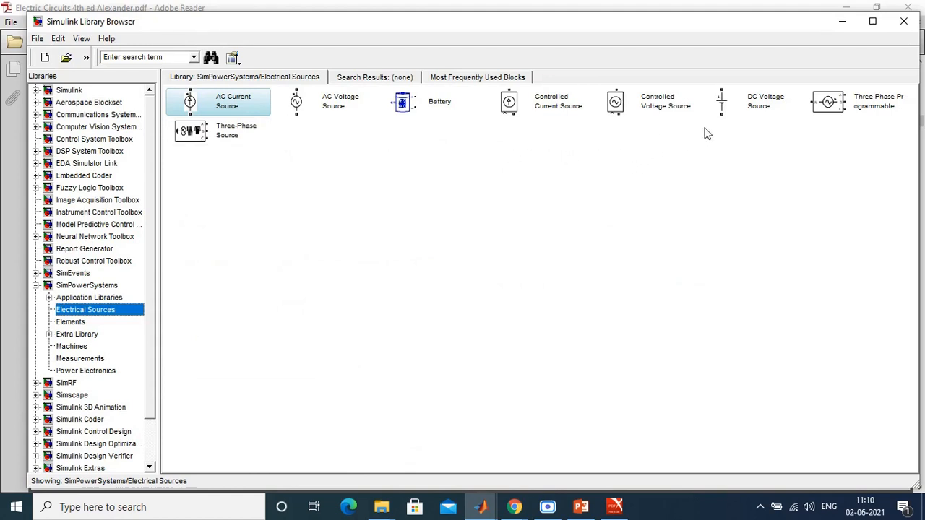
click(758, 109)
right_click(758, 108)
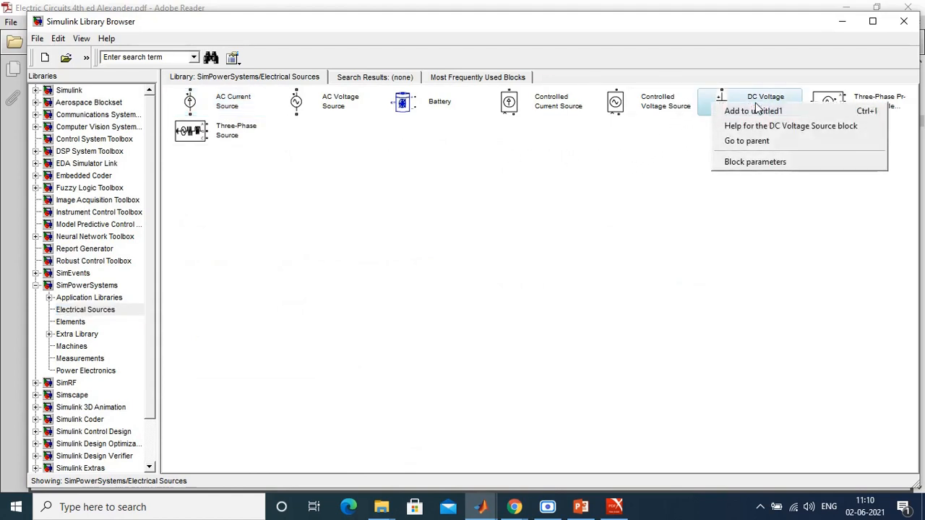
click(760, 110)
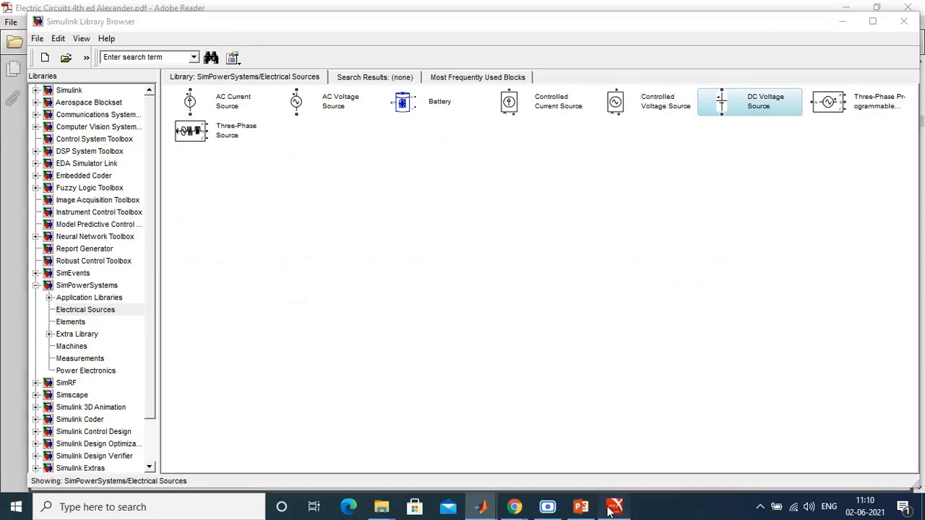
click(614, 506)
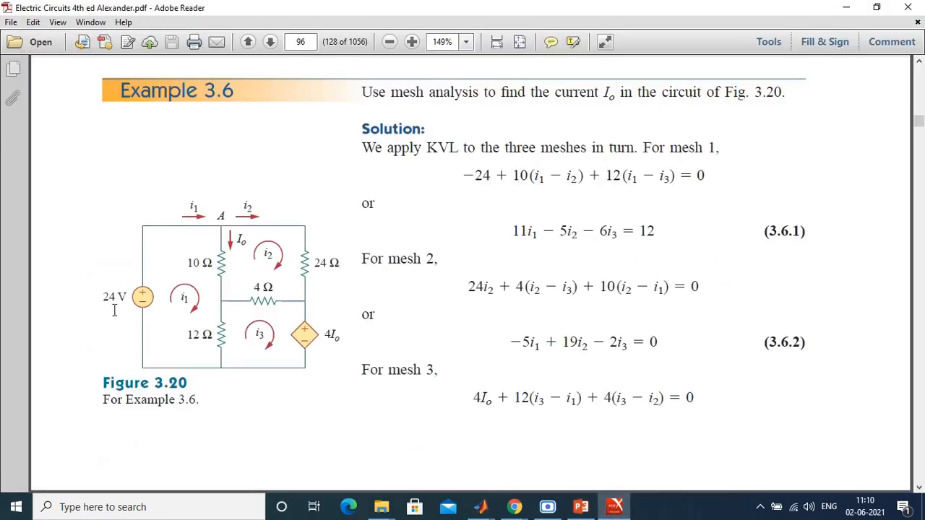
click(614, 509)
right_click(781, 106)
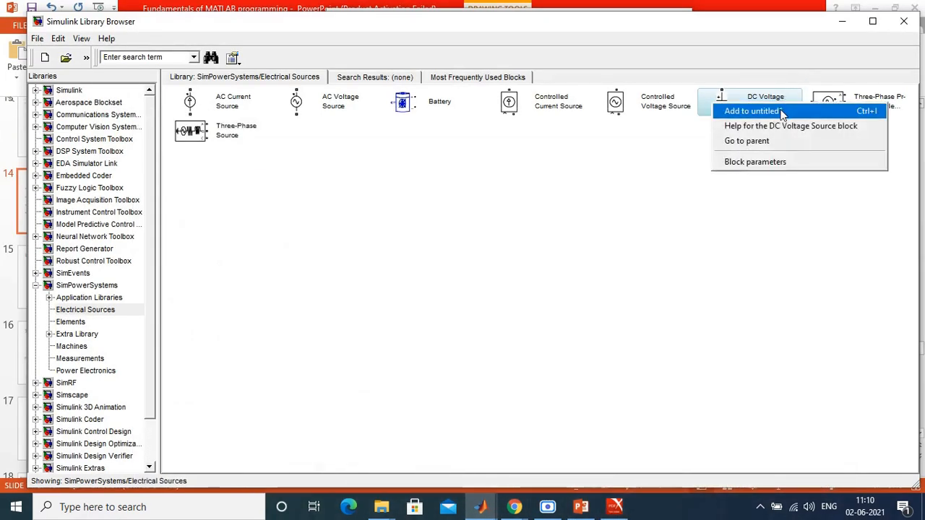
click(751, 111)
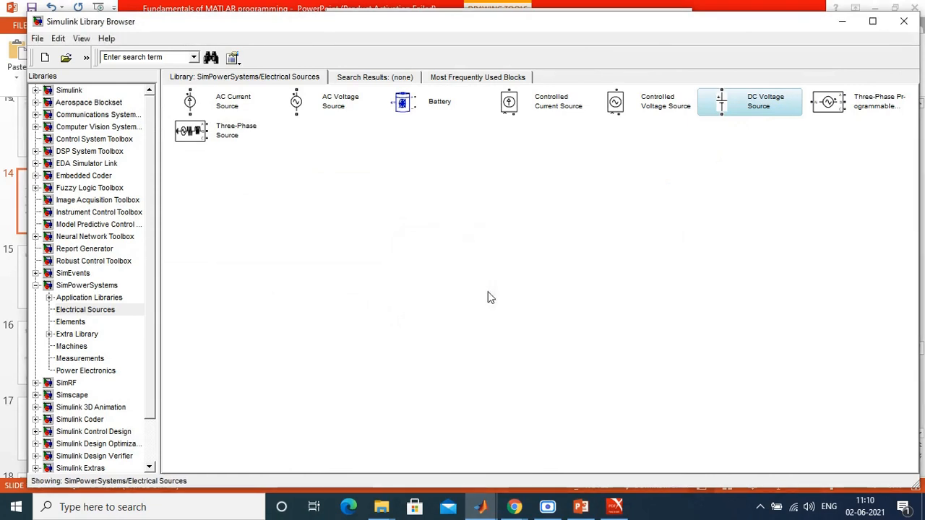
drag(508, 159, 427, 212)
click(504, 172)
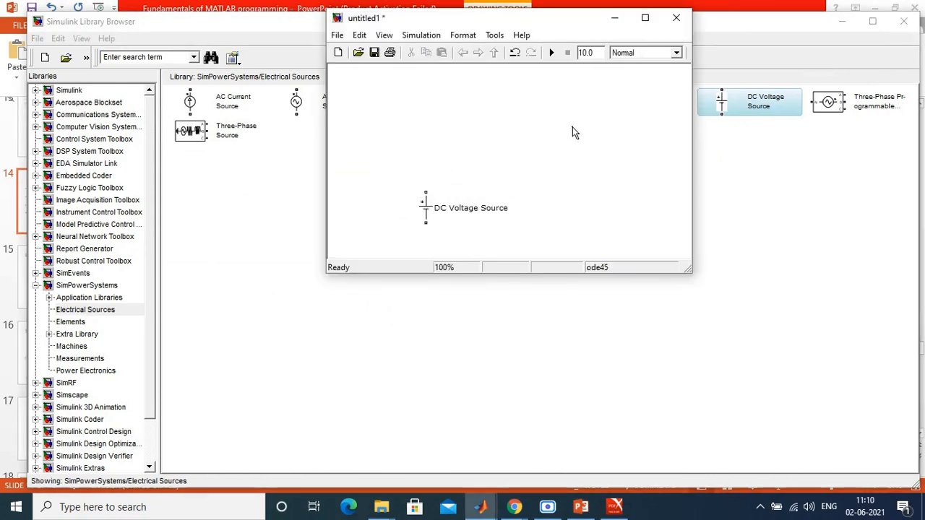
Step: Check the dependent source in Example 3.6, add a Controlled Voltage Source to untitled1 and place it well right of the DC Voltage Source
click(751, 217)
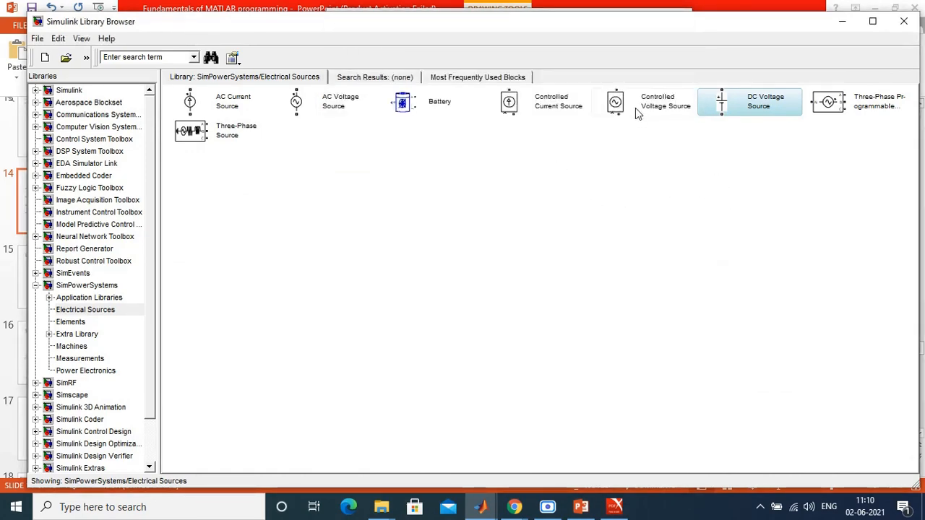
click(614, 506)
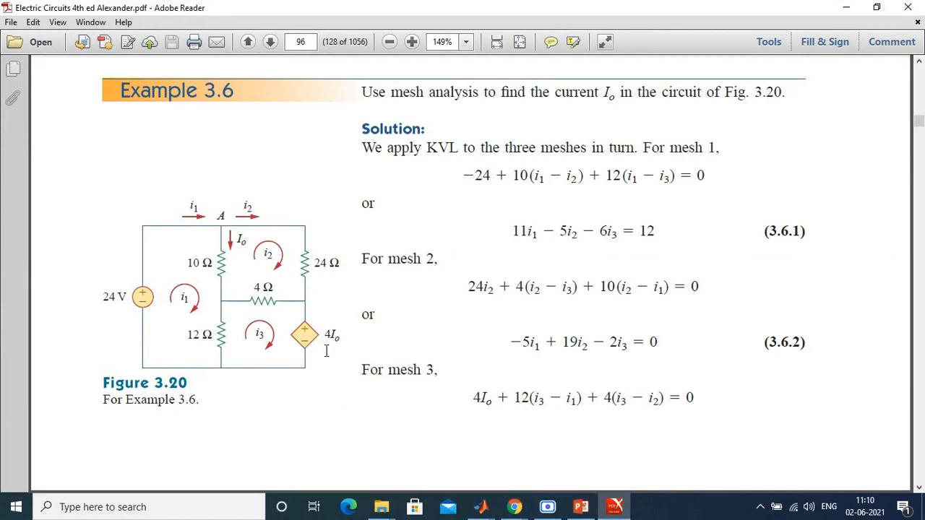
click(497, 511)
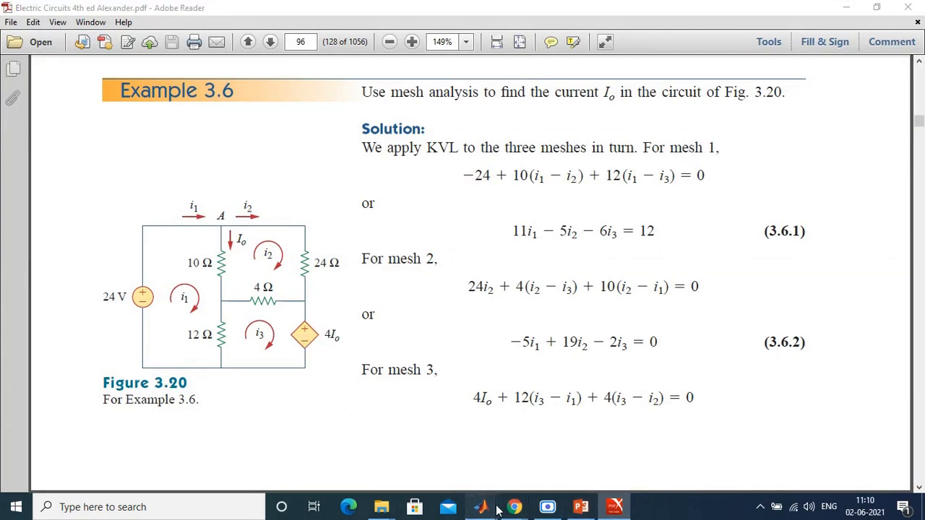
click(347, 448)
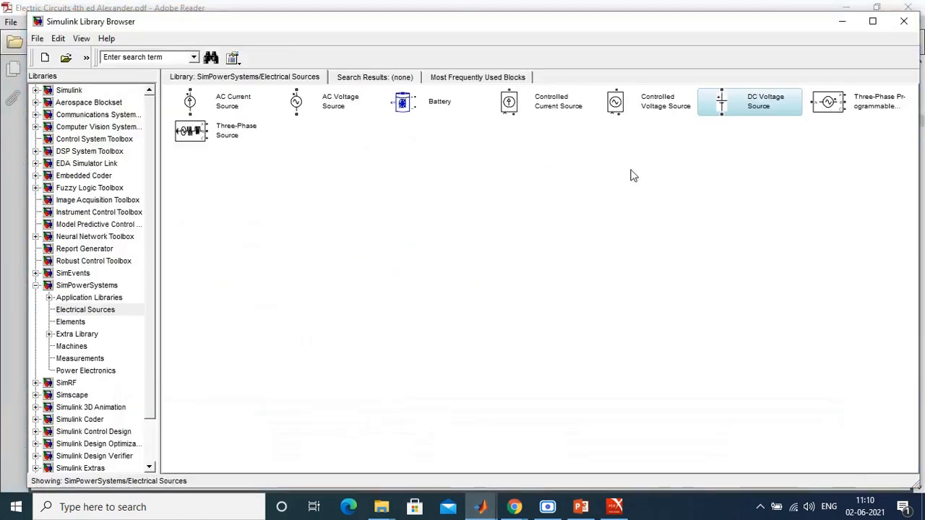
right_click(626, 100)
click(635, 107)
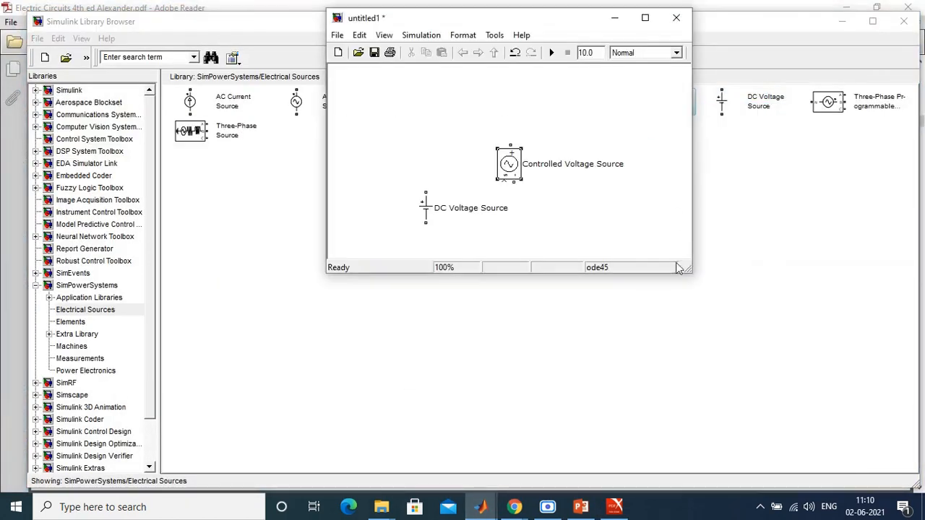
drag(508, 166, 630, 213)
Step: Add a Series RLC Branch from the SimPowerSystems Elements library to the untitled1 model
click(226, 177)
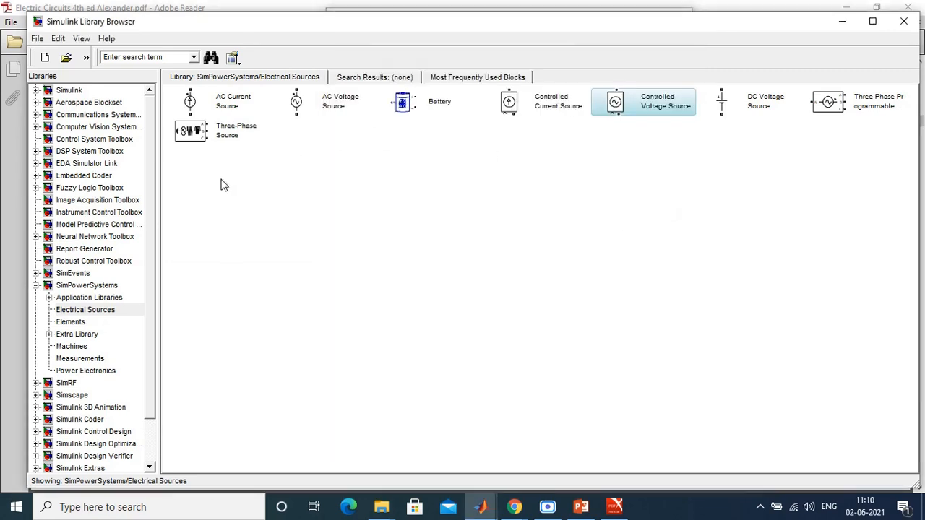
click(76, 322)
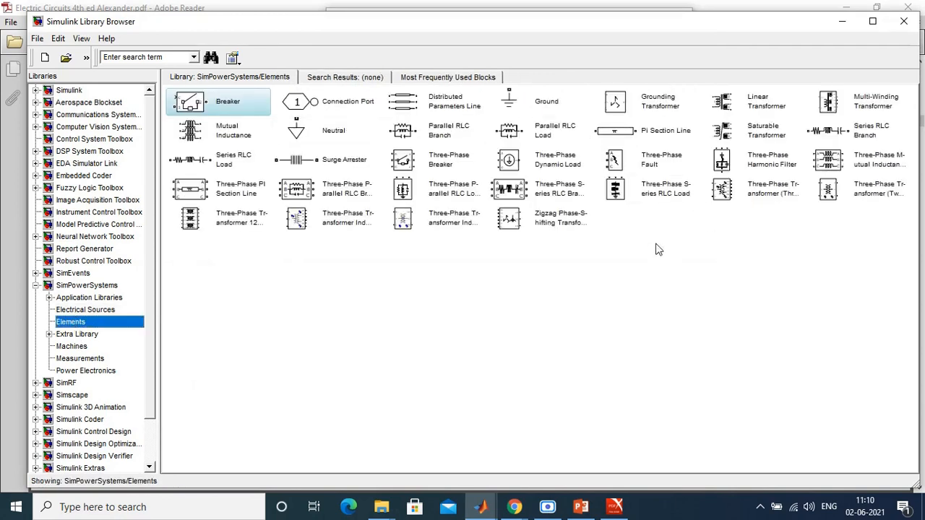
right_click(857, 136)
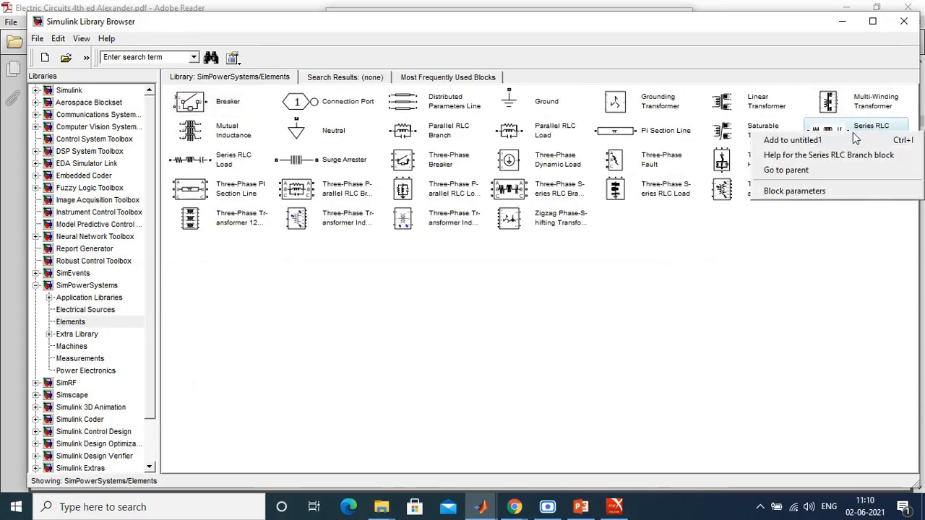
click(857, 139)
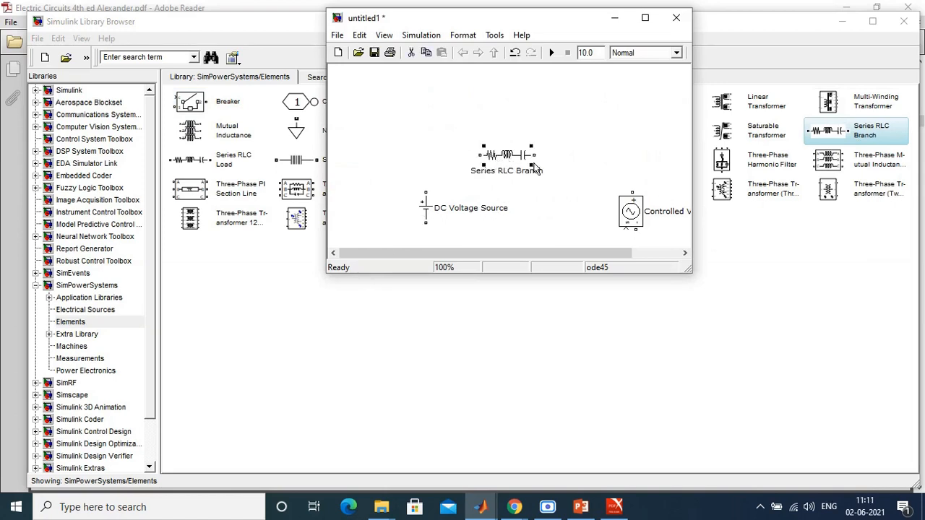
Step: Set the Series RLC Branch's branch type to R so that it acts as a pure resistor
double_click(497, 154)
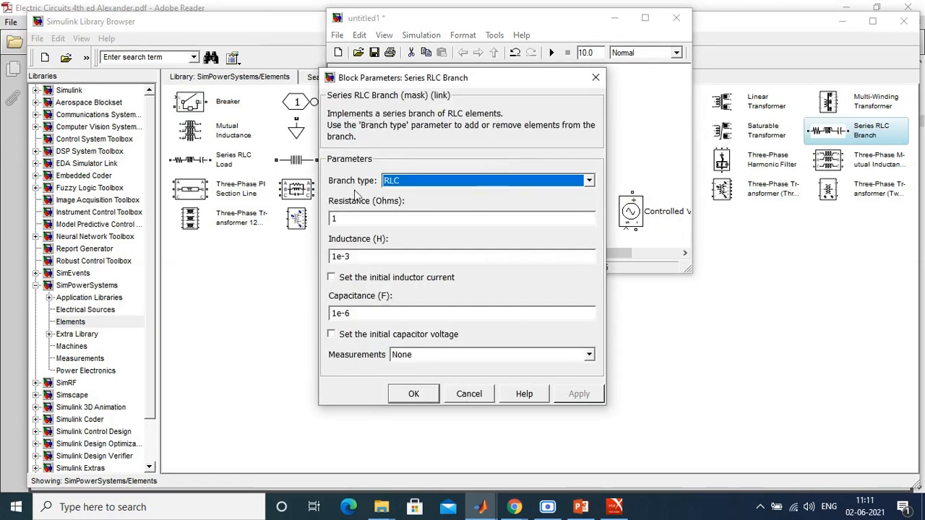
click(419, 182)
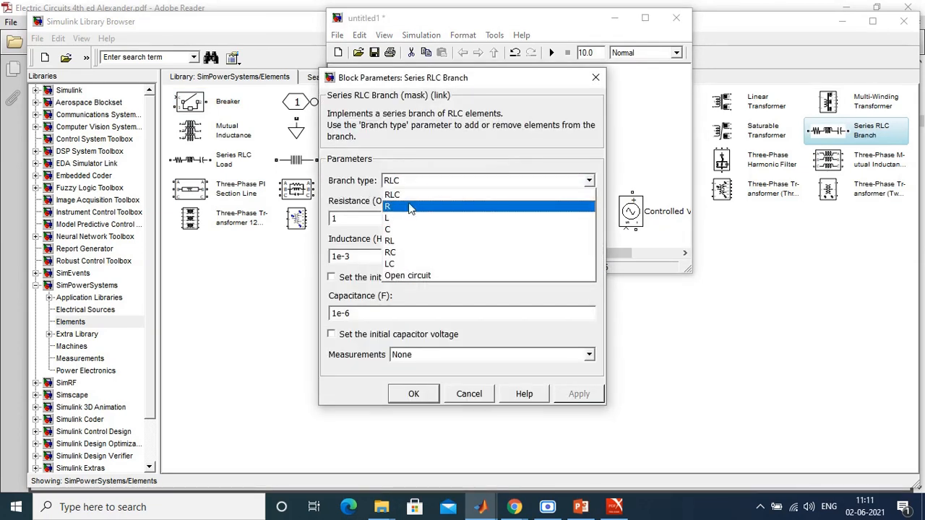
click(410, 207)
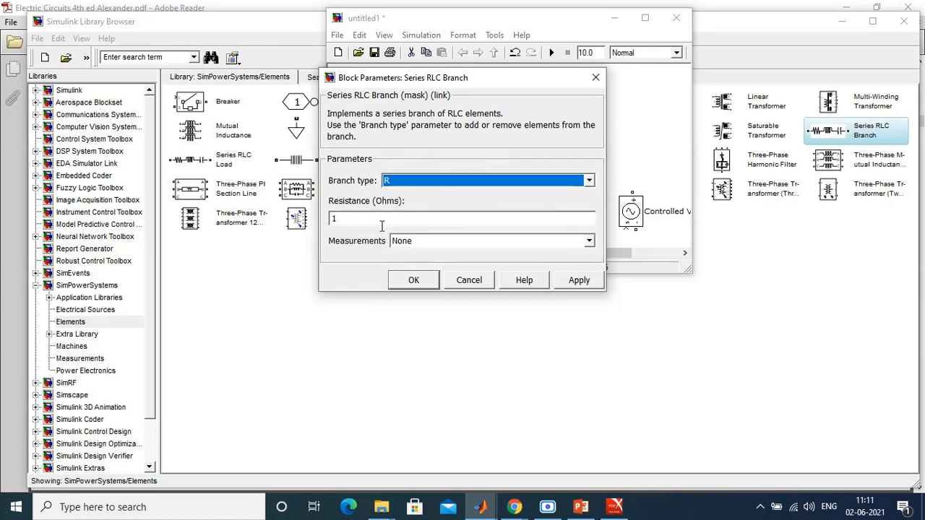
click(571, 282)
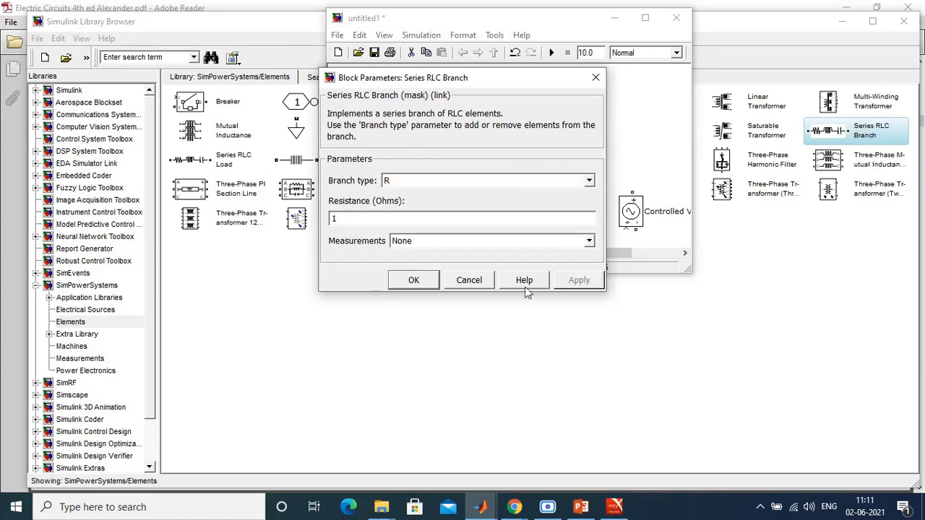
click(414, 281)
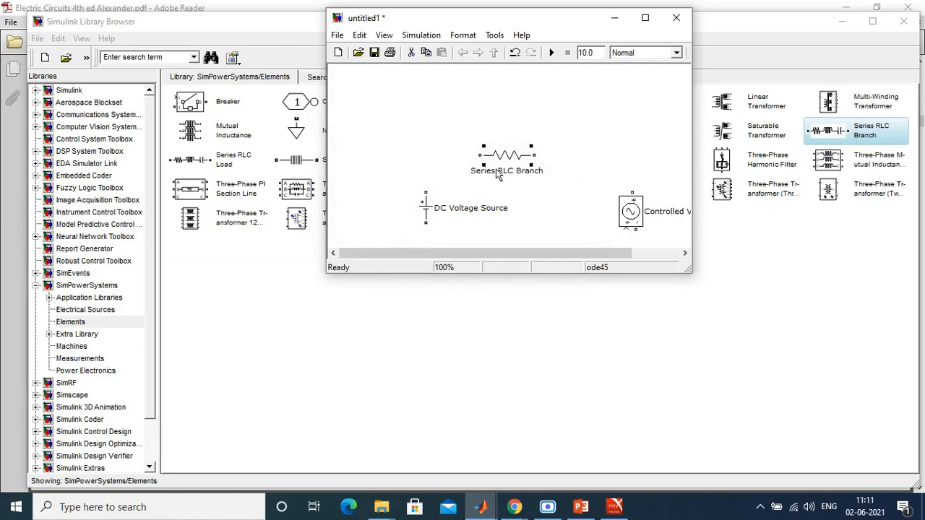
Step: Maximize the untitled1 model and spread out the two sources, with the resistor above and between them
double_click(517, 22)
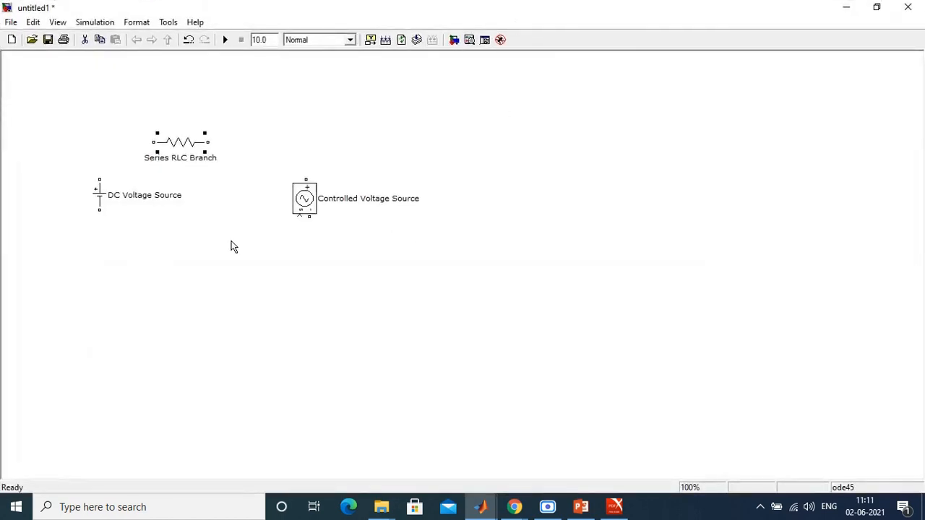
drag(307, 203, 533, 238)
drag(100, 195, 182, 261)
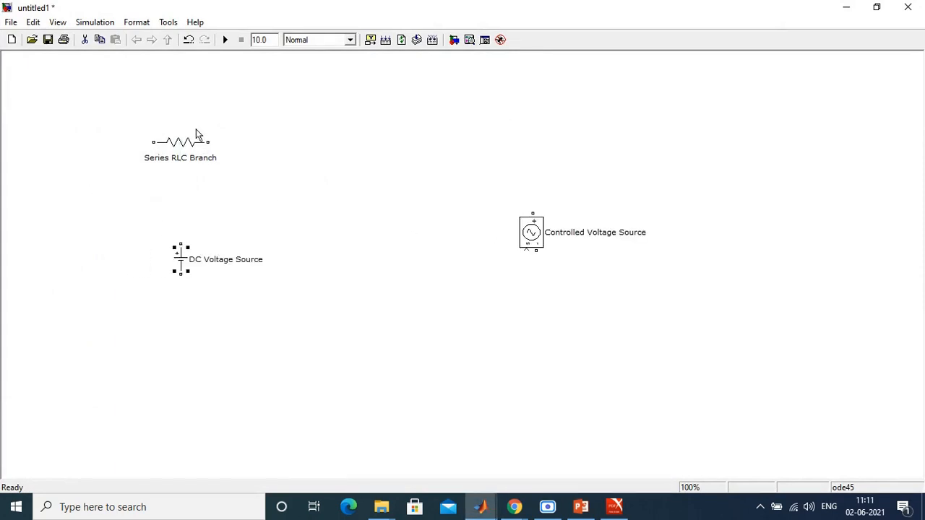
drag(191, 146, 296, 160)
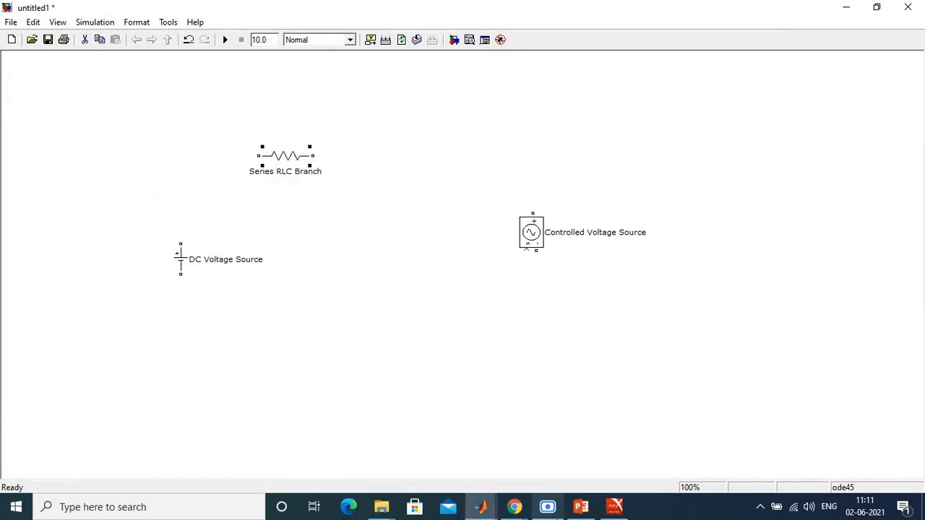
Step: Rename the DC Voltage Source block as Voltage and move its label to the left side of the symbol
click(205, 260)
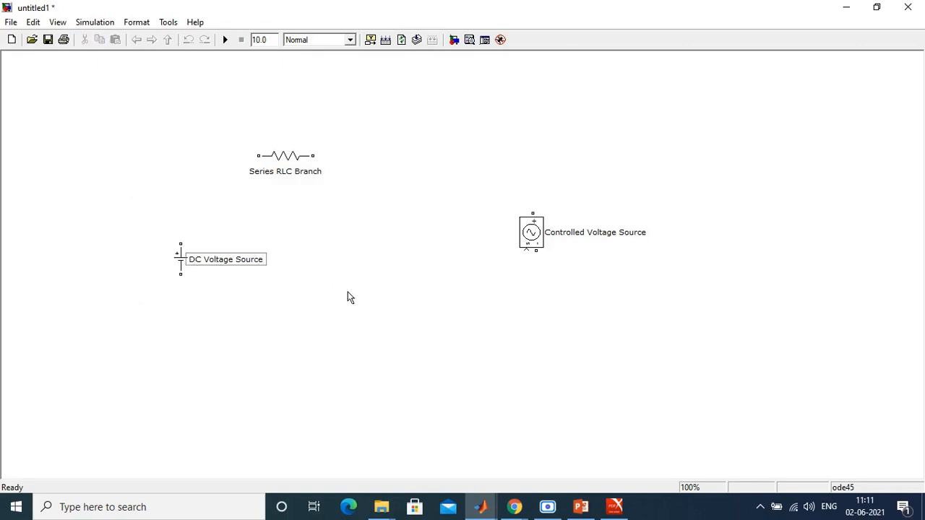
key(BackSpace)
key(BackSpace)
key(BackSpace)
key(BackSpace)
key(BackSpace)
key(BackSpace)
key(BackSpace)
key(BackSpace)
key(BackSpace)
key(BackSpace)
key(BackSpace)
key(BackSpace)
key(BackSpace)
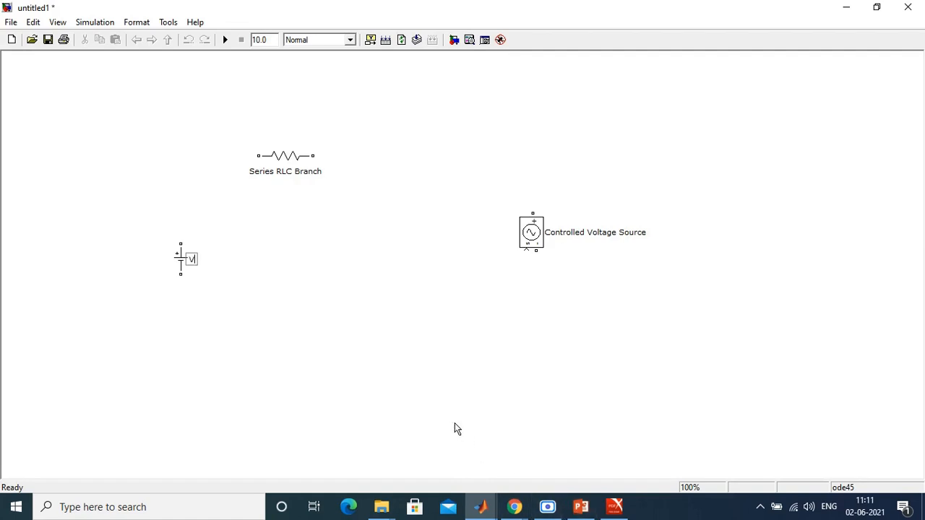
click(453, 422)
click(204, 261)
drag(214, 261, 144, 262)
click(231, 281)
Step: Rename the Series RLC Branch as R1 and place three copies of it around the canvas
click(284, 174)
key(BackSpace)
key(BackSpace)
key(BackSpace)
key(BackSpace)
key(BackSpace)
key(BackSpace)
key(BackSpace)
key(BackSpace)
key(BackSpace)
key(BackSpace)
key(BackSpace)
key(BackSpace)
key(BackSpace)
key(BackSpace)
key(BackSpace)
key(BackSpace)
key(BackSpace)
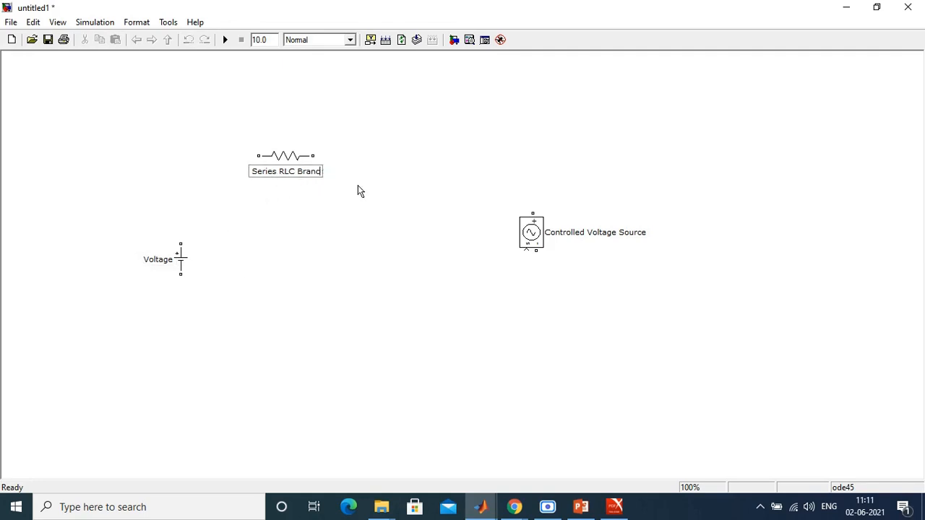
text(R1)
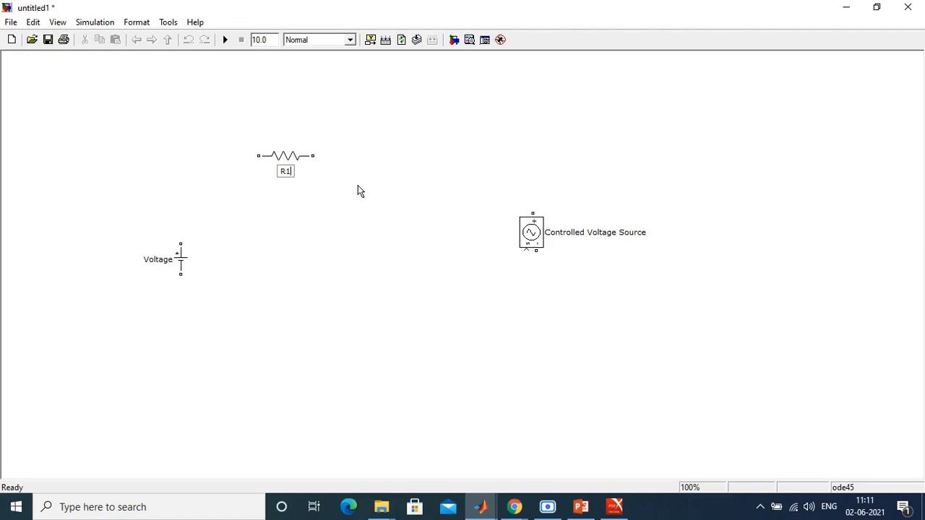
click(358, 191)
click(290, 167)
drag(291, 166, 361, 96)
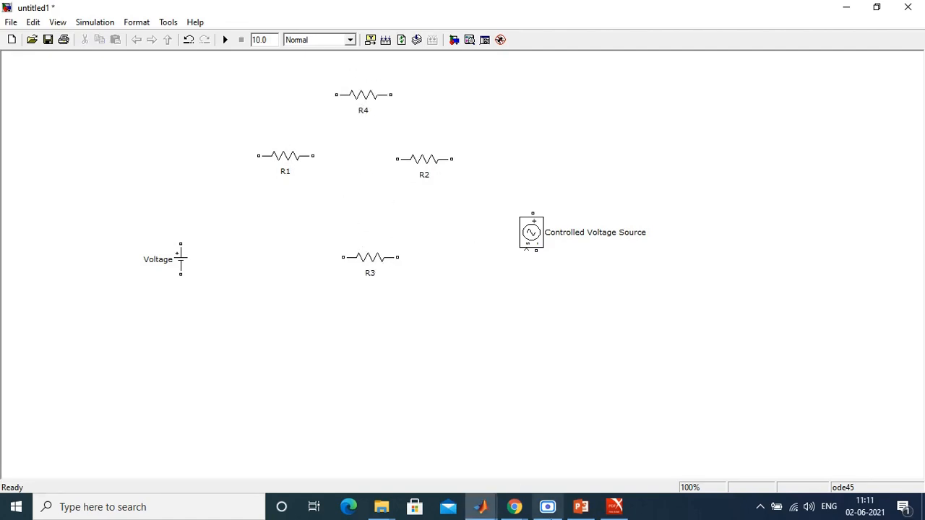
Step: Following the Example 3.6 circuit figure in Adobe Reader, rotate R1 and R3 upright in untitled1 and place R3 directly below R1
click(611, 509)
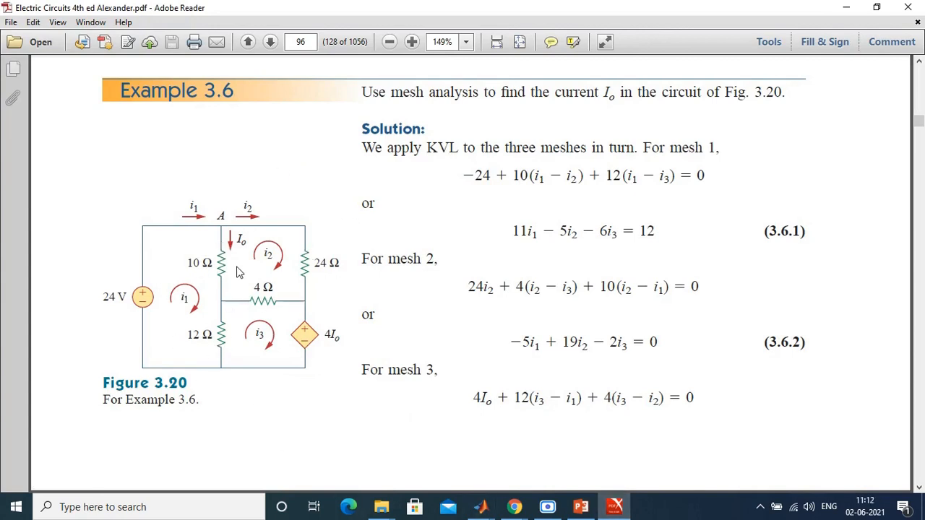
mouse_move(581, 509)
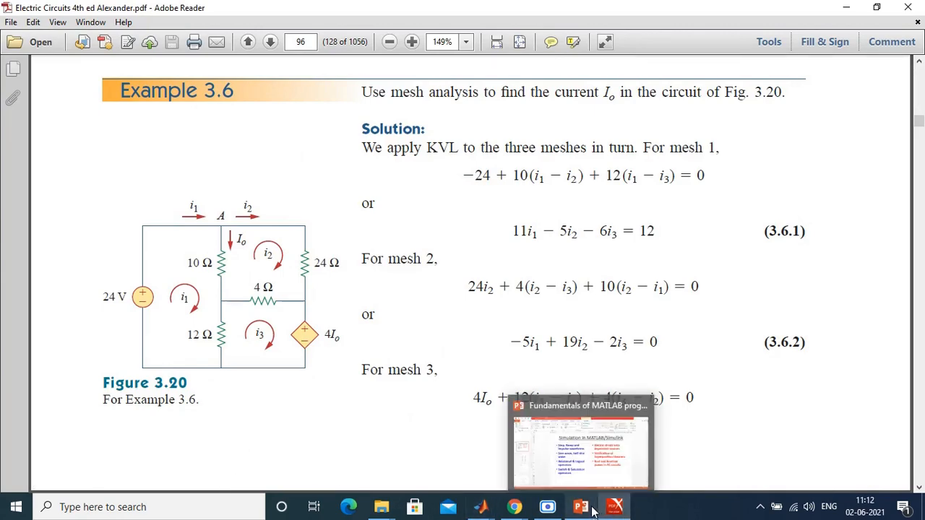
mouse_move(610, 513)
mouse_move(481, 508)
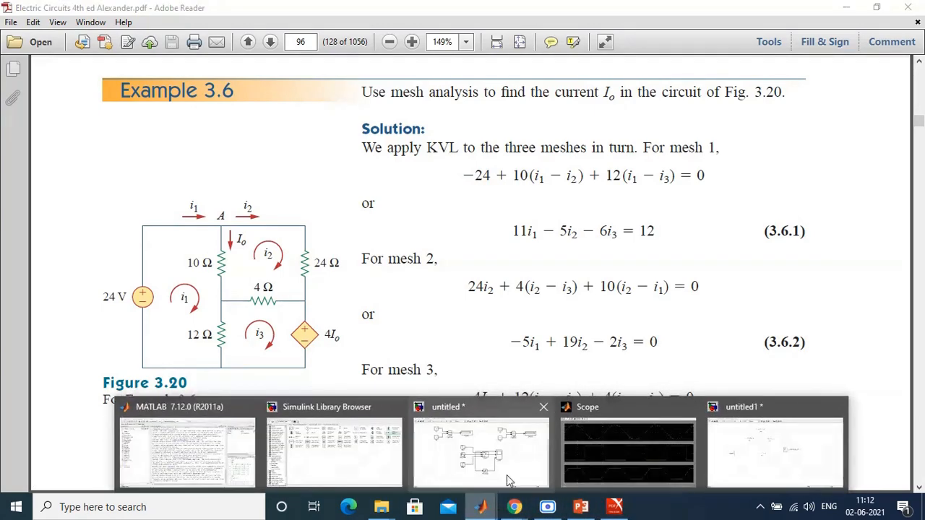
click(731, 444)
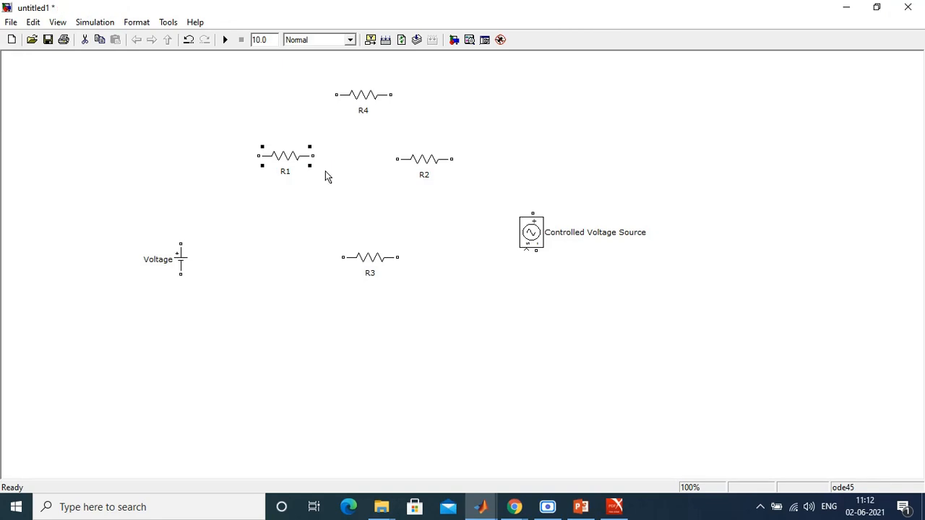
key(ctrl+r)
click(290, 249)
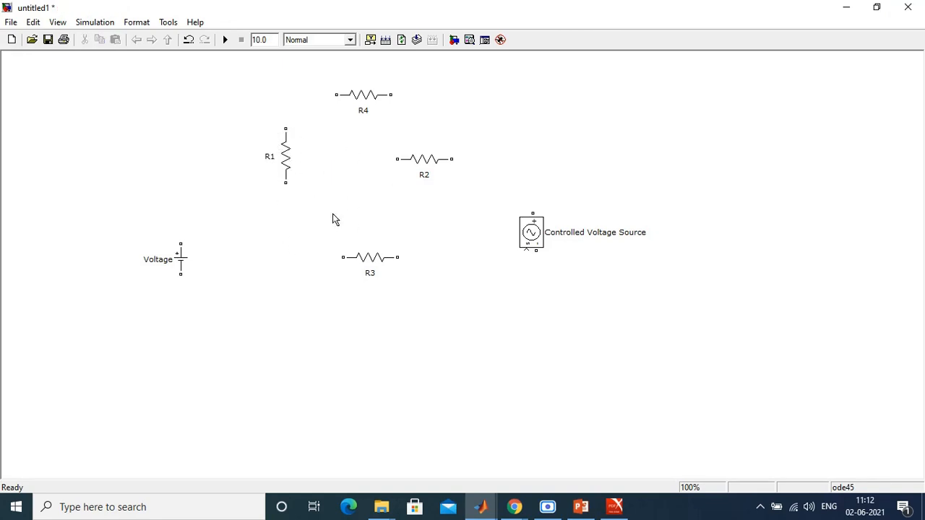
click(376, 269)
key(ctrl+r)
drag(370, 263, 289, 267)
click(324, 198)
Step: Move R4 into the gap between R1 and R3 and rotate R2 upright
drag(365, 99, 351, 211)
click(420, 149)
click(433, 165)
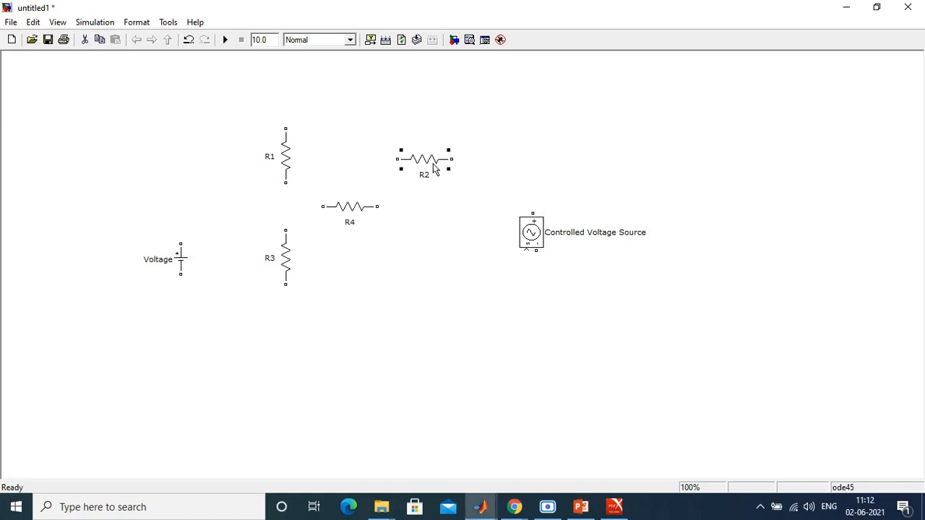
Step: Place the Controlled Voltage Source below R2 and lower R3 and R4 to open up space for the wiring
drag(533, 235, 432, 293)
drag(284, 254, 284, 295)
drag(427, 291, 427, 323)
click(505, 343)
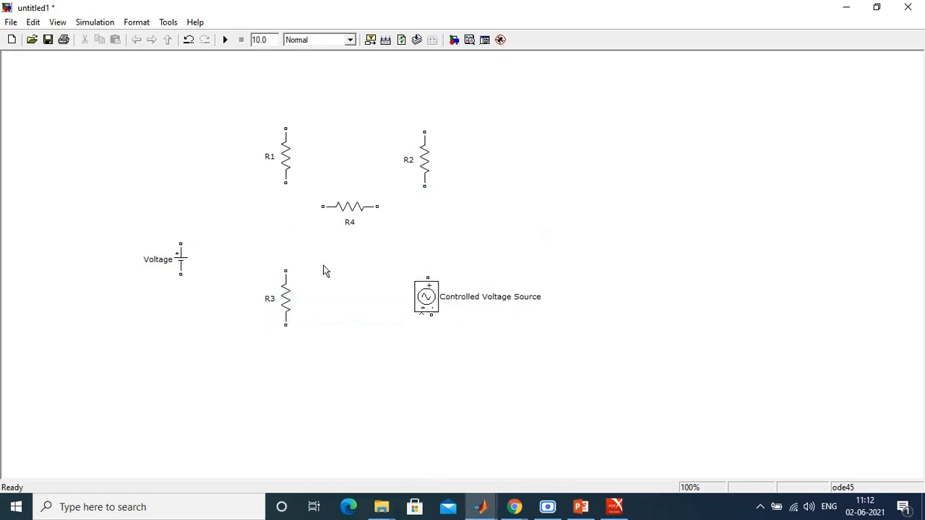
drag(343, 208, 346, 232)
click(515, 241)
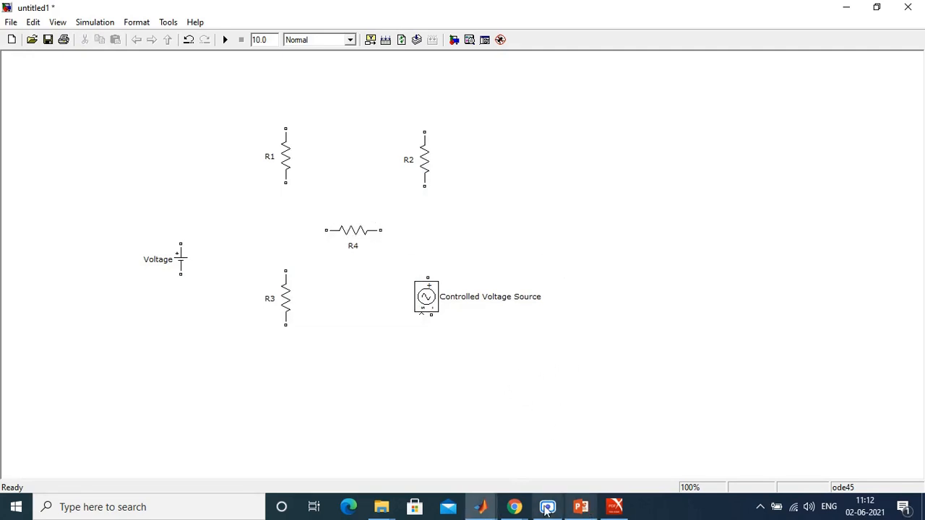
Step: Check the Example 3.6 figure in Adobe Reader and wire the Voltage block's positive terminal to the upper ends of R1 and R2
click(481, 506)
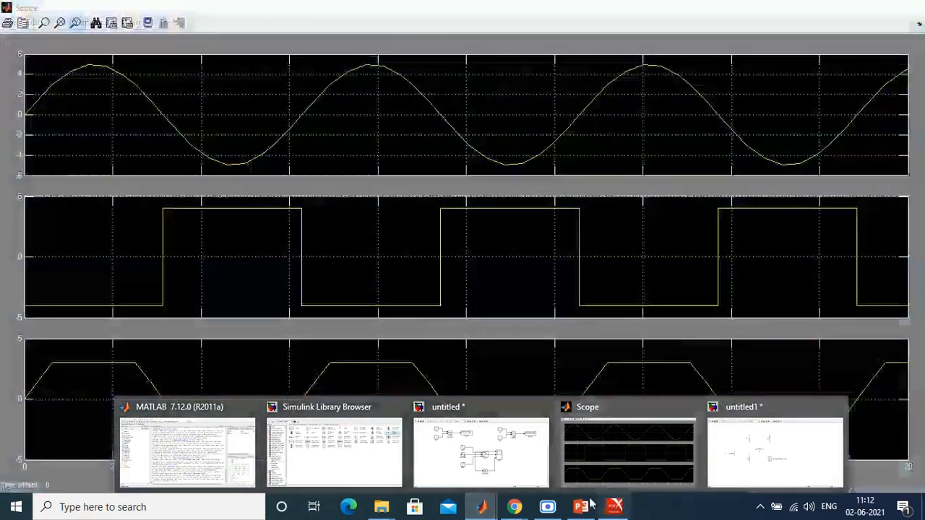
click(612, 509)
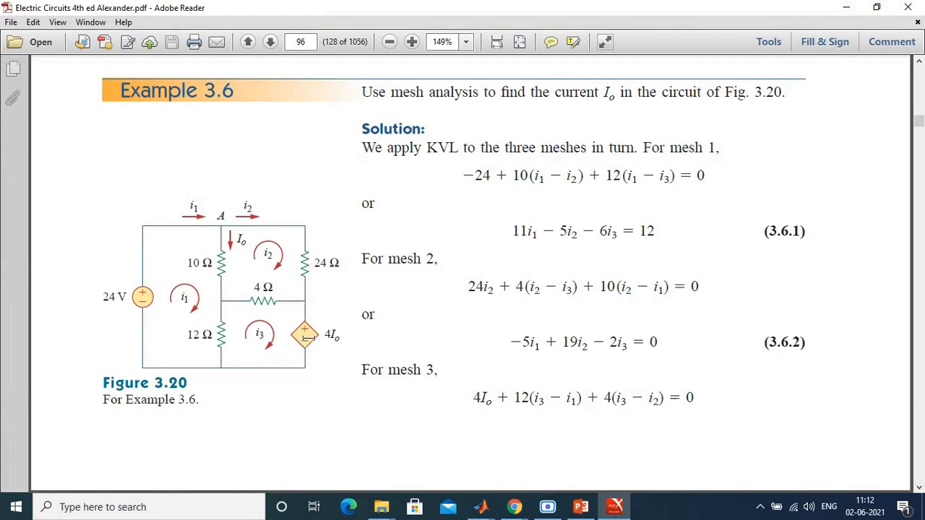
click(481, 508)
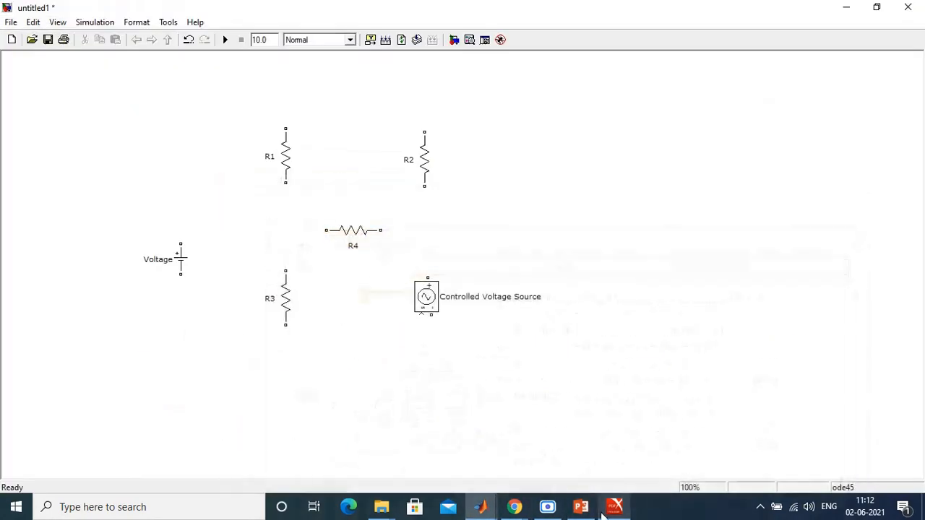
click(614, 507)
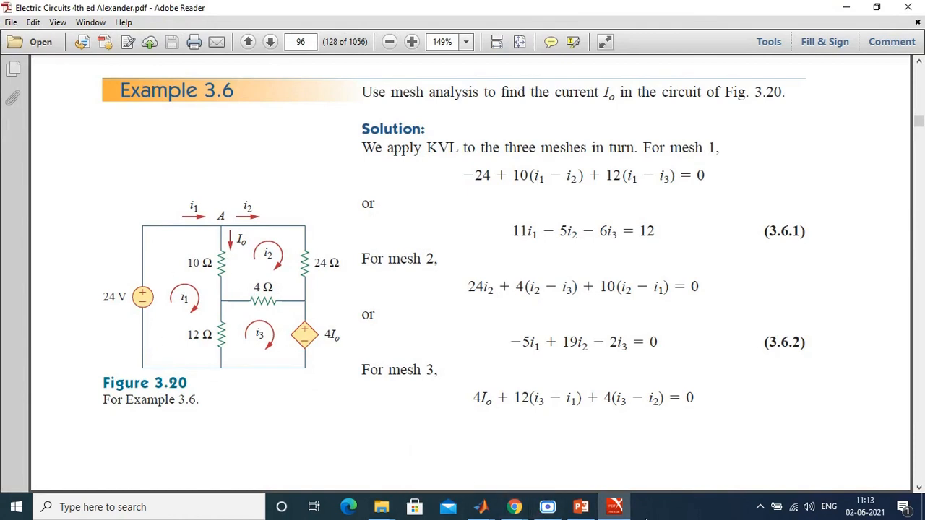
click(618, 507)
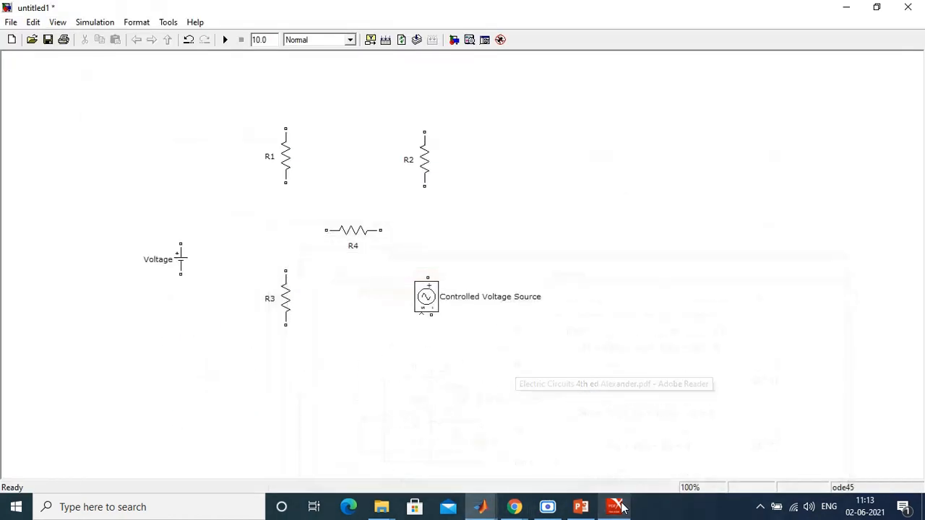
drag(180, 242, 286, 127)
drag(424, 129, 285, 115)
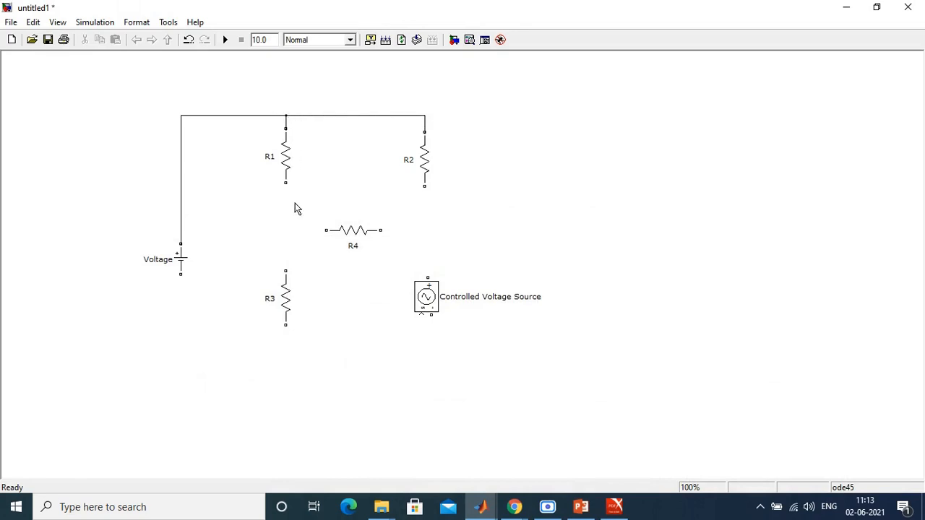
Step: Wire R1 to R3, R2 to the Controlled Voltage Source's positive terminal, and that source's negative terminal to R3's lower end
drag(286, 271, 285, 182)
drag(428, 278, 424, 186)
drag(431, 318, 286, 327)
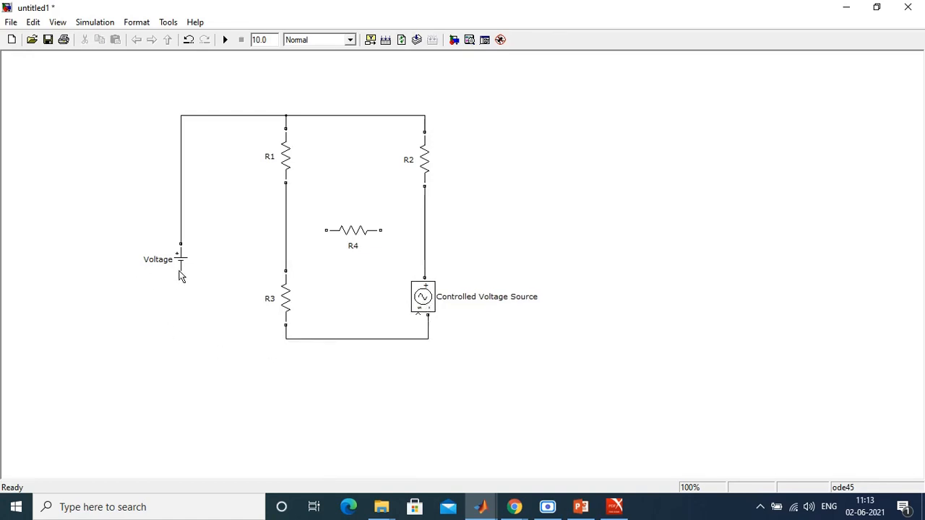
Step: Wire the Voltage block's negative terminal to the bottom line and connect R4 between the R1–R3 and R2–source branches
drag(285, 346, 287, 337)
drag(325, 231, 286, 231)
drag(381, 230, 425, 232)
Step: Check the source value in the Example 3.6 figure and set the Voltage block's amplitude to 24 V
click(614, 507)
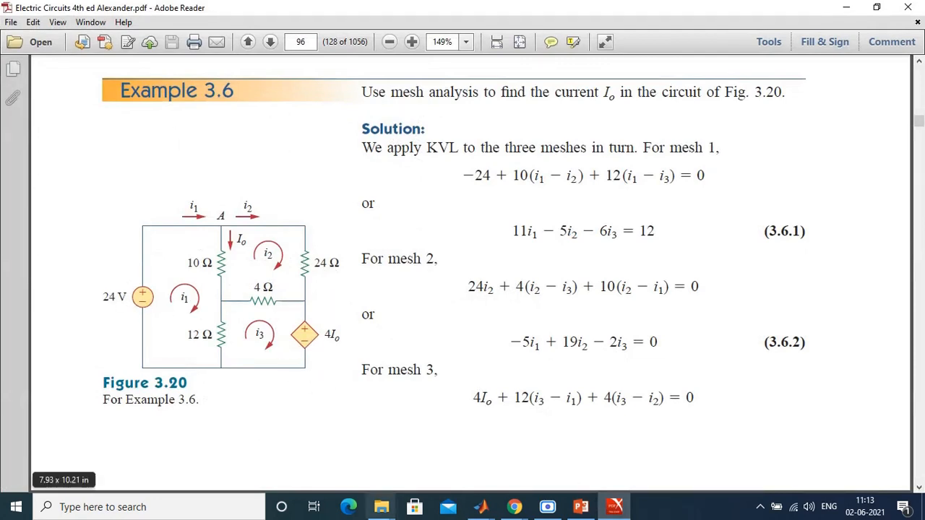
click(614, 507)
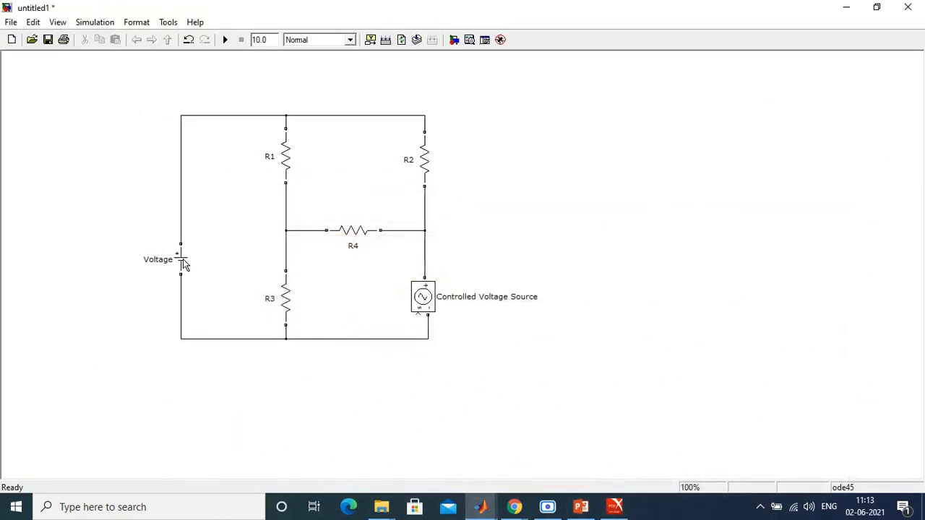
double_click(184, 262)
key(BackSpace)
key(BackSpace)
key(BackSpace)
text(24)
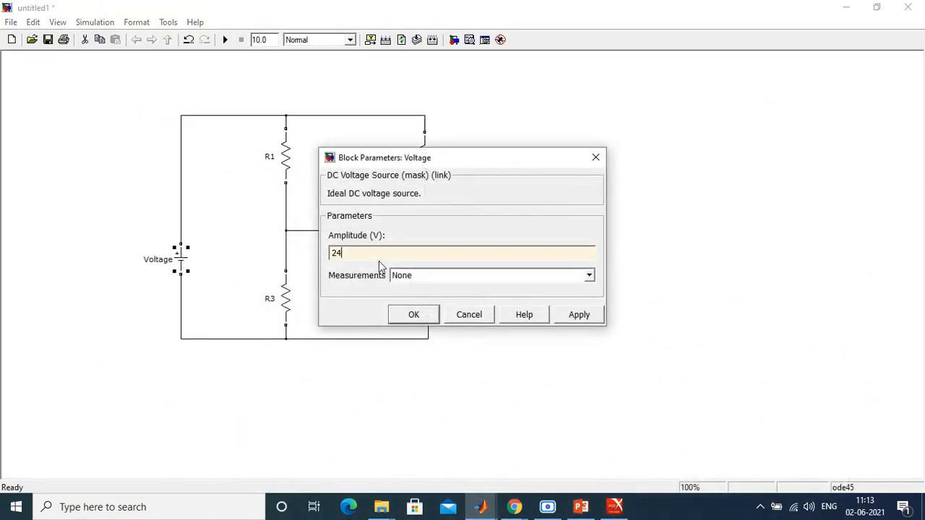
click(418, 316)
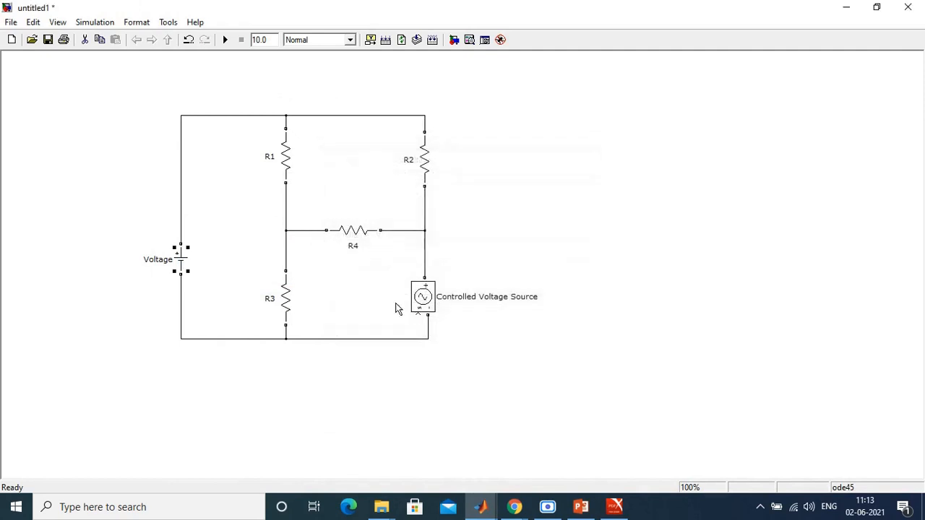
Step: Look up the resistor values in the Example 3.6 figure and set R1's resistance to 10 ohms
click(614, 506)
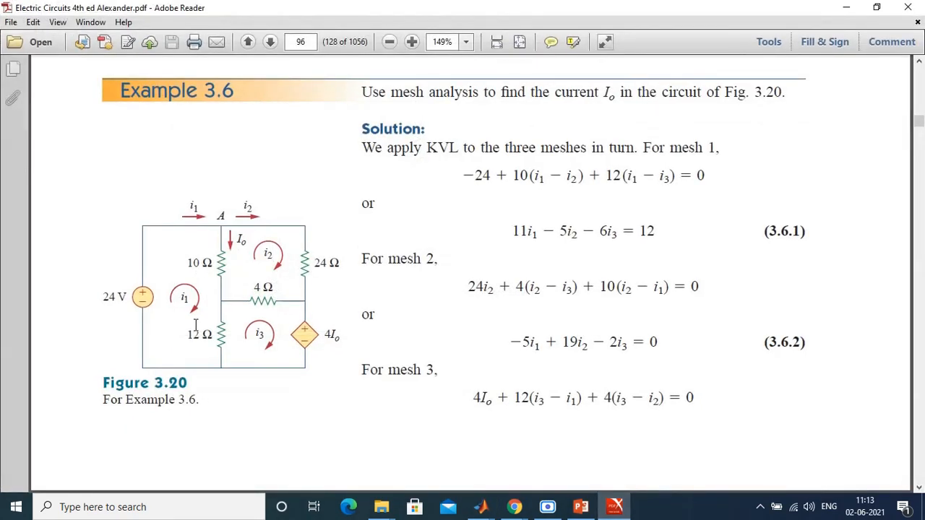
click(626, 513)
double_click(284, 162)
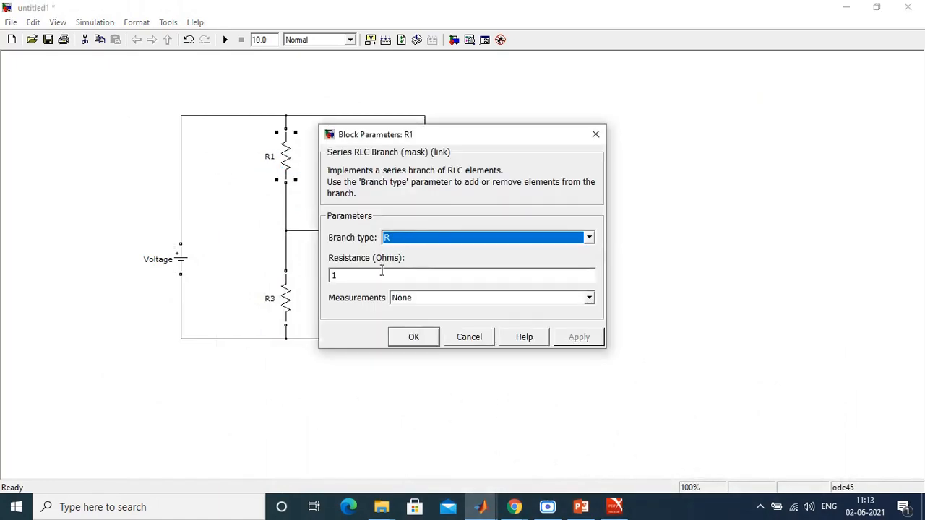
double_click(382, 271)
text(10)
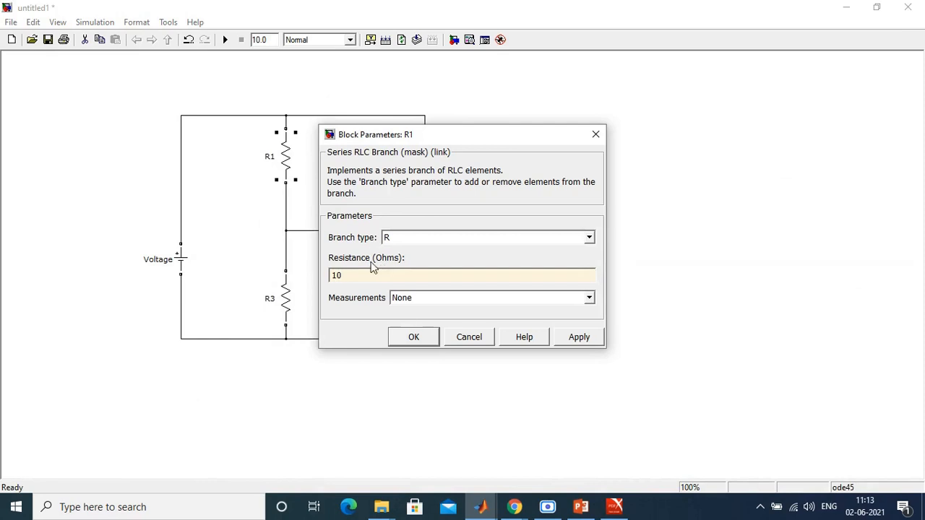
click(425, 345)
Step: Set the resistance of R3 to 12 ohms
double_click(290, 307)
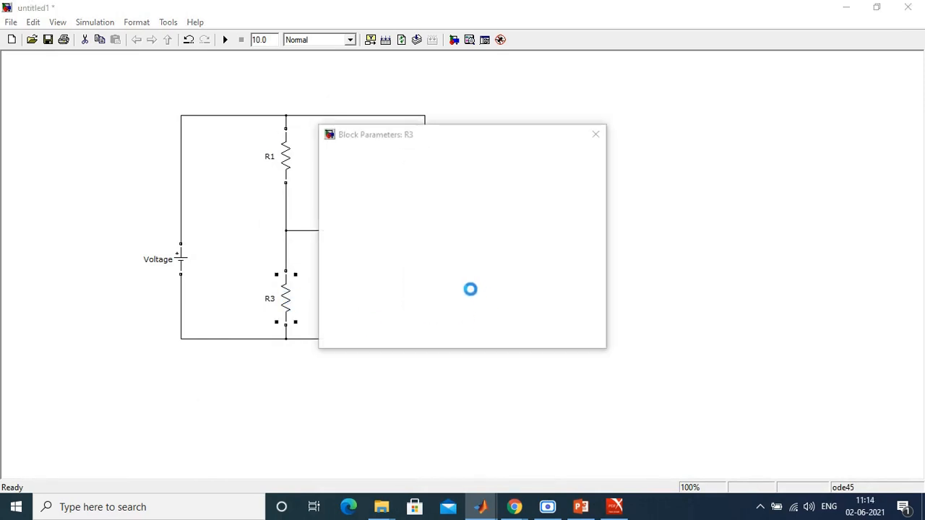
double_click(389, 276)
text(12)
click(571, 338)
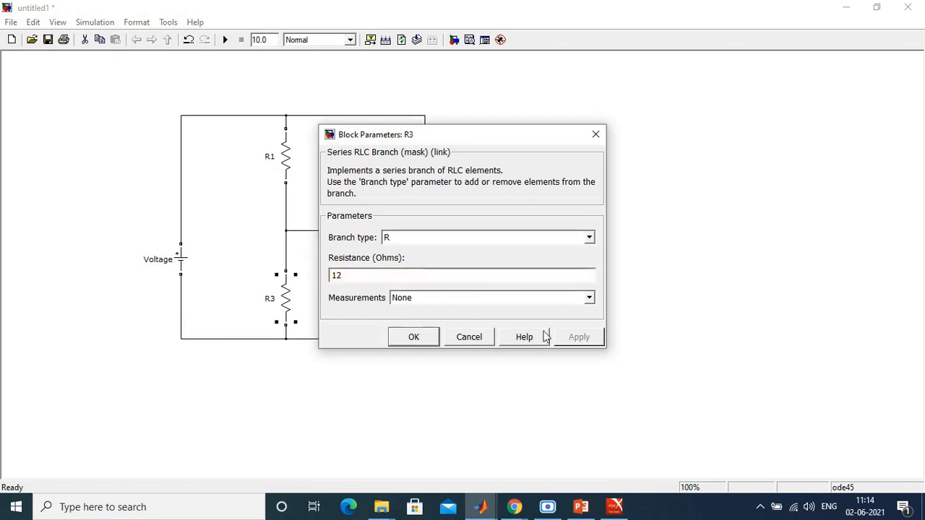
click(437, 337)
Step: Check the remaining resistor values in the Example 3.6 figure and set R4's resistance to 4 ohms
click(615, 506)
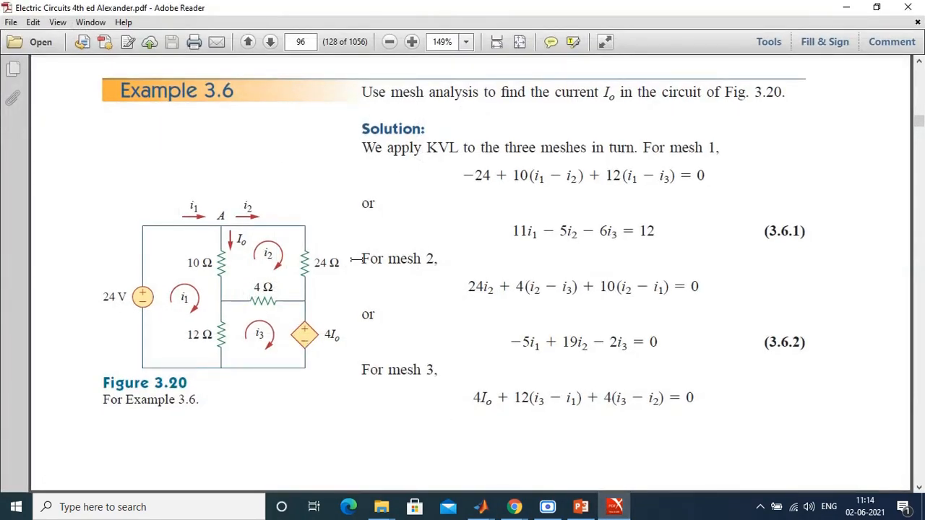
key(alt+Tab)
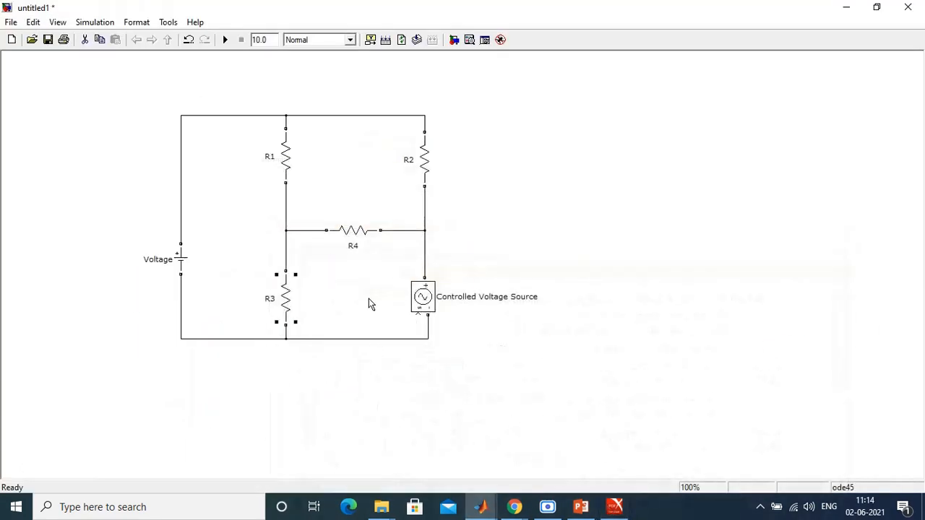
double_click(359, 240)
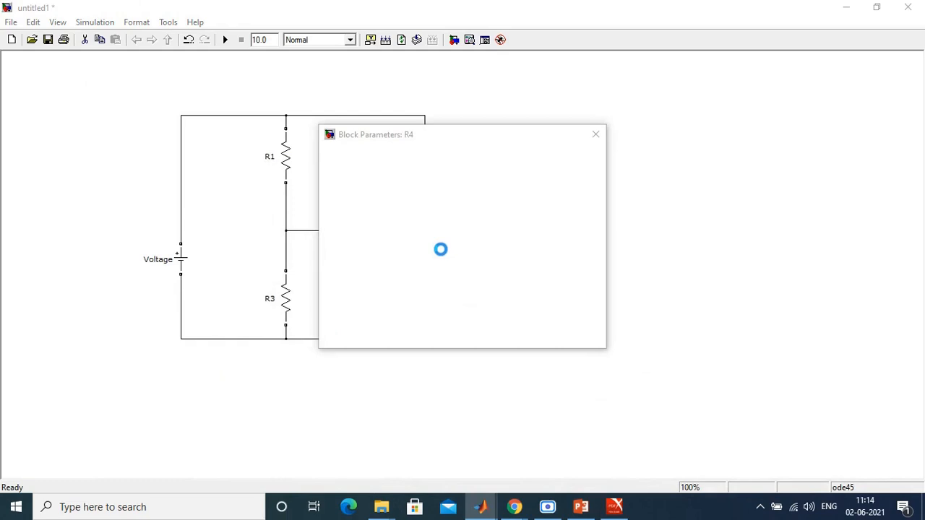
double_click(351, 272)
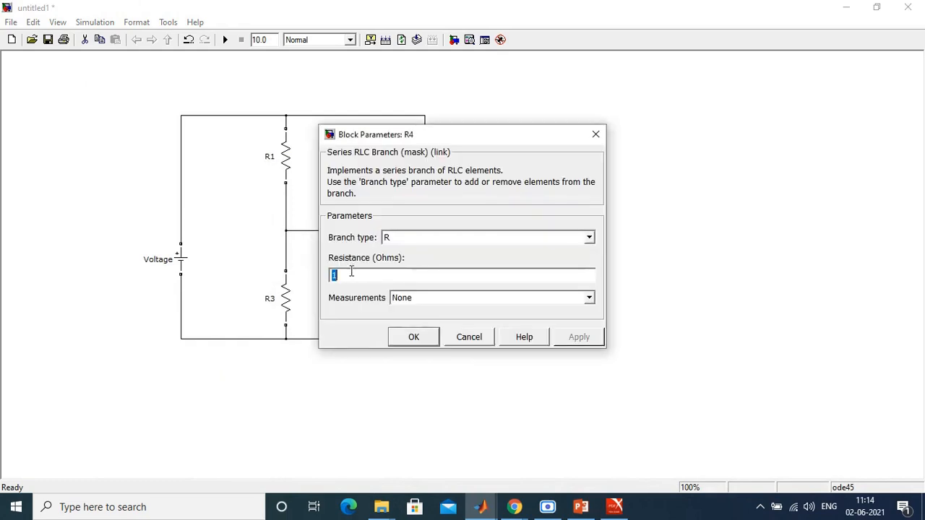
text(4)
click(413, 337)
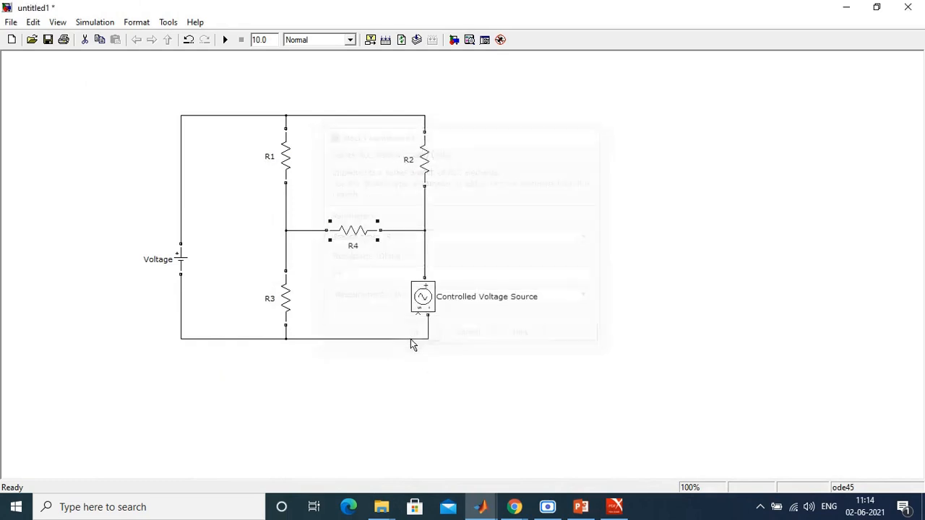
Step: Set the resistance of R2 to 24 ohms
double_click(427, 165)
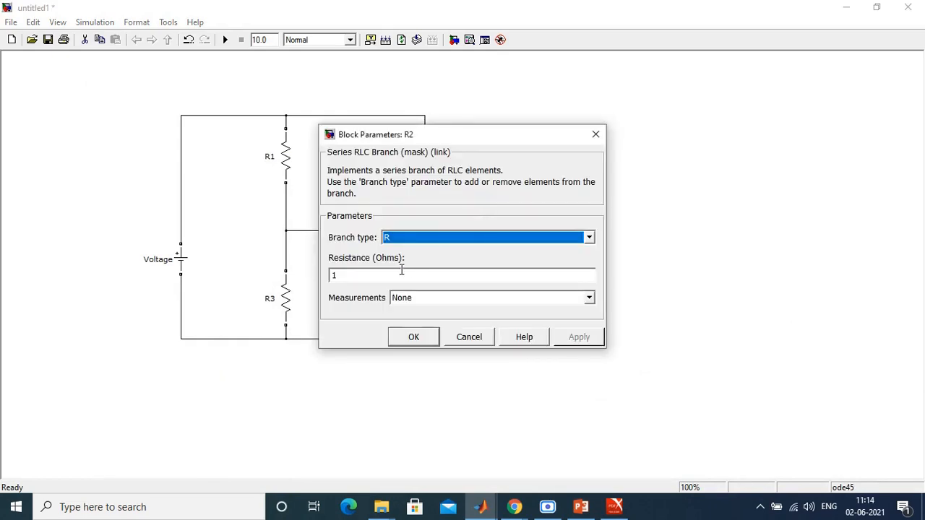
double_click(402, 270)
text(24)
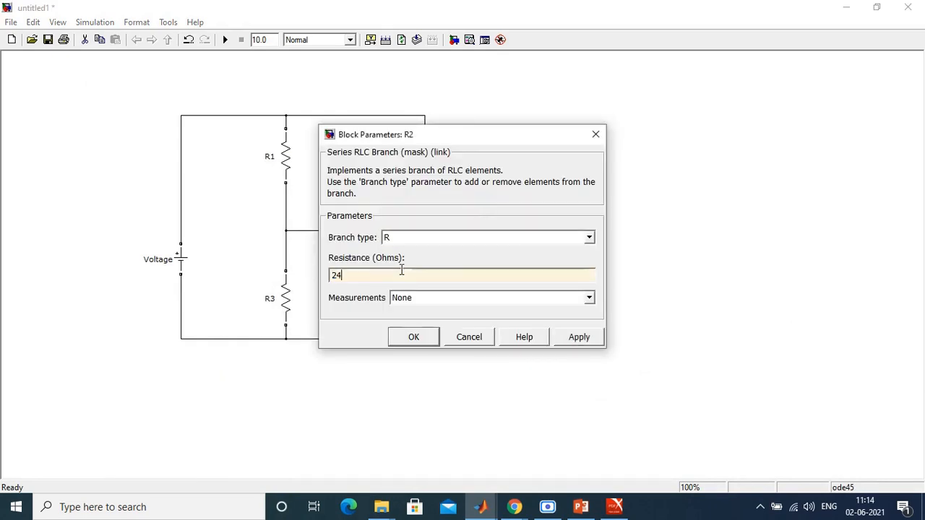
click(417, 342)
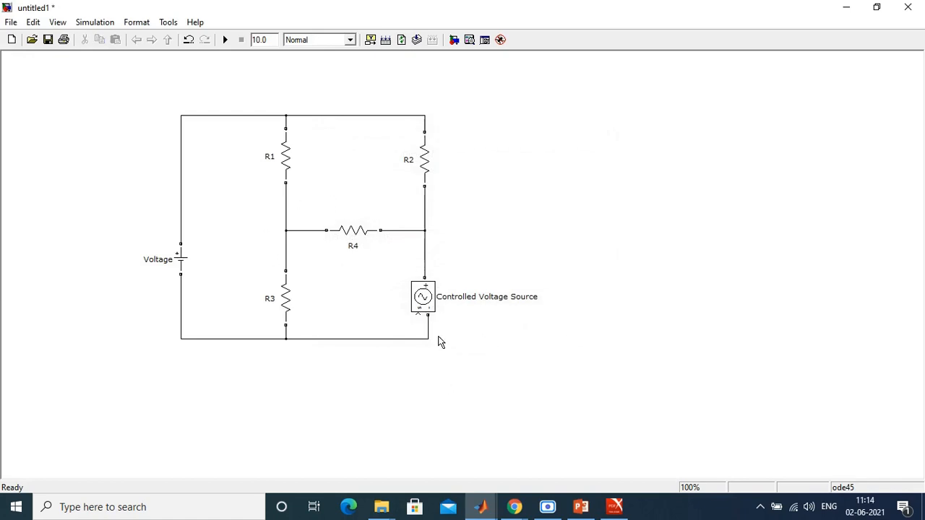
Step: Check the dependent source in the Example 3.6 figure, move R1 down, and delete the wire connecting it to the upper rail
click(614, 507)
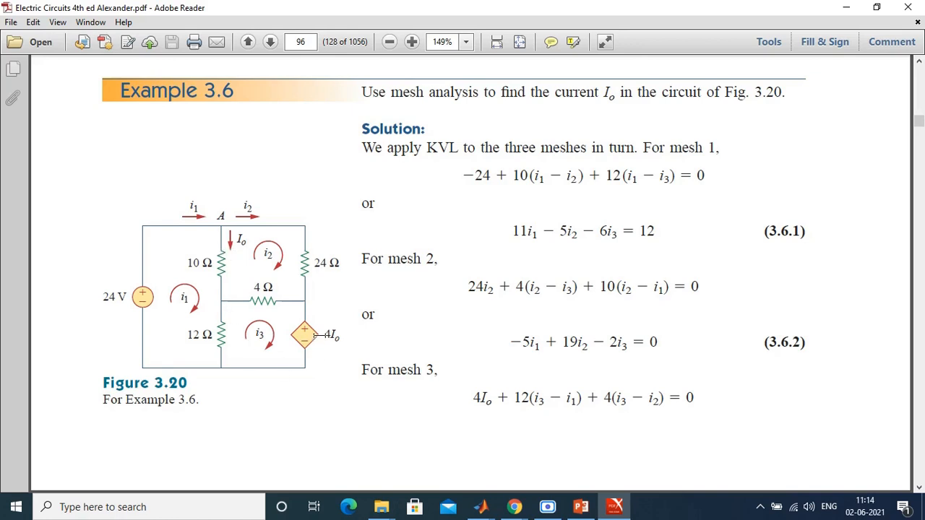
click(614, 507)
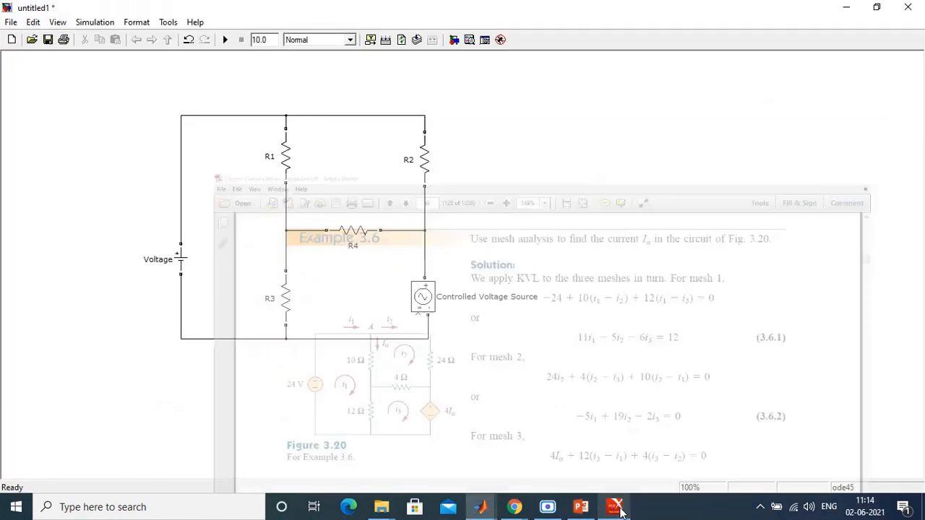
click(289, 159)
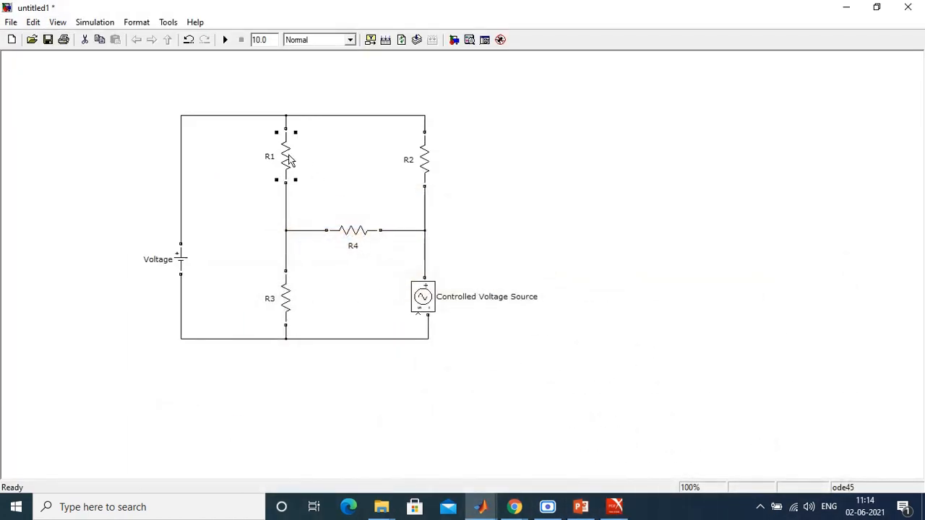
key(Down)
key(Down)
key(Down)
key(Down)
key(Down)
key(Down)
key(Down)
key(Down)
key(Down)
key(Down)
key(Down)
key(Down)
key(Down)
key(Down)
key(Down)
key(Down)
key(Down)
key(Down)
key(Down)
key(Down)
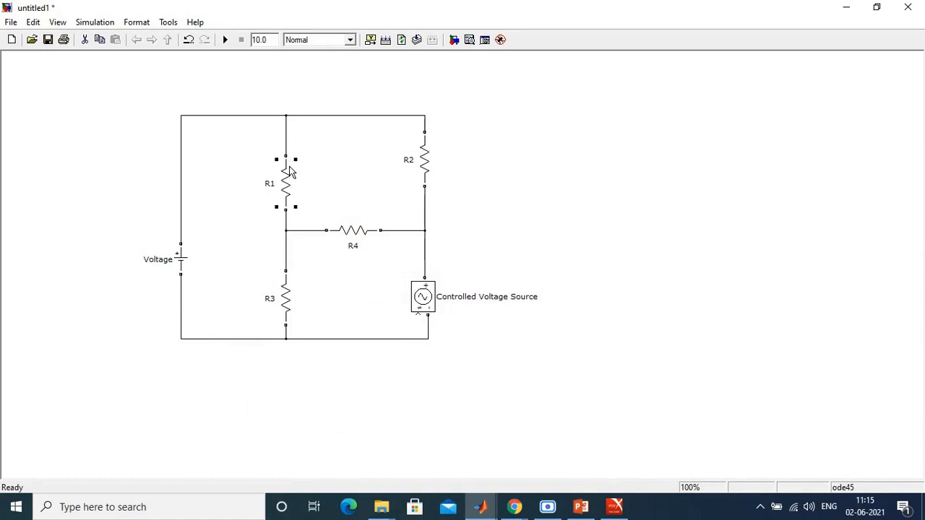
click(315, 149)
click(285, 143)
key(Delete)
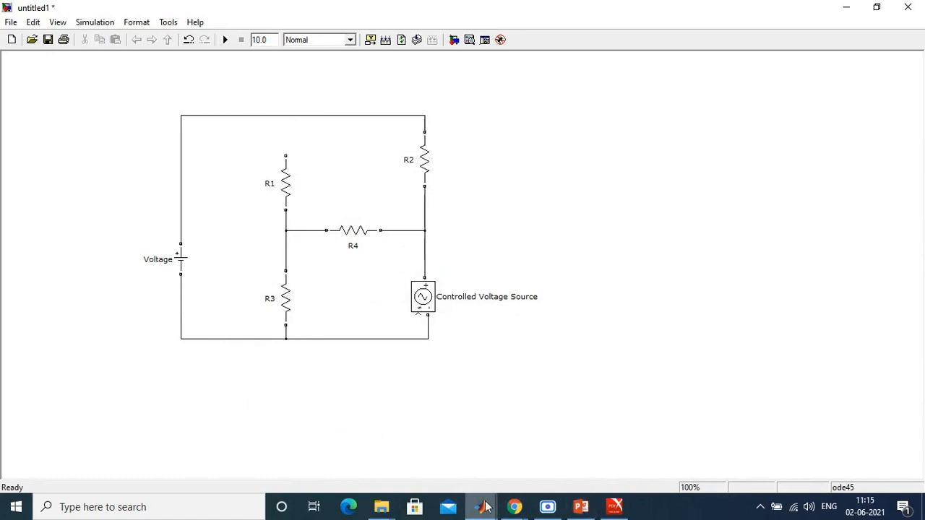
Step: Add a Current Measurement block from the SimPowerSystems Measurements library and place it between R1 and R2
mouse_move(486, 509)
click(334, 452)
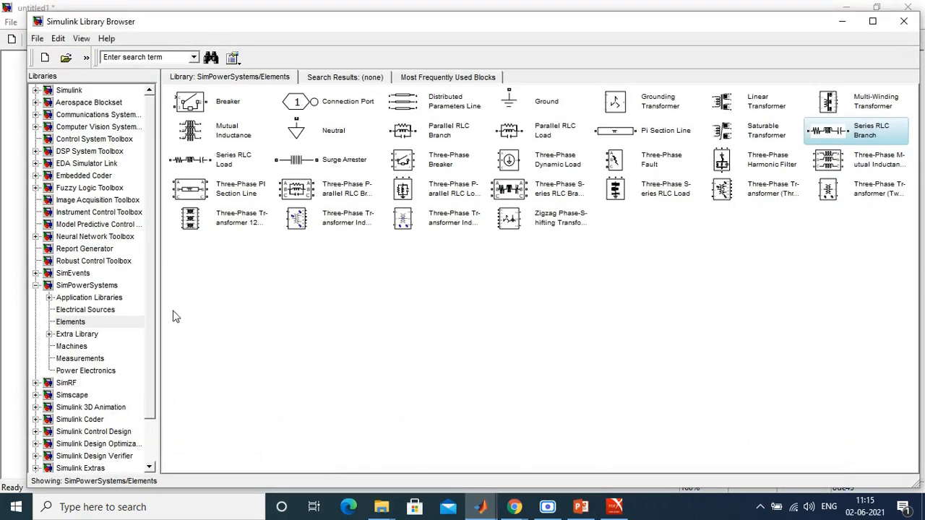
click(79, 359)
right_click(218, 101)
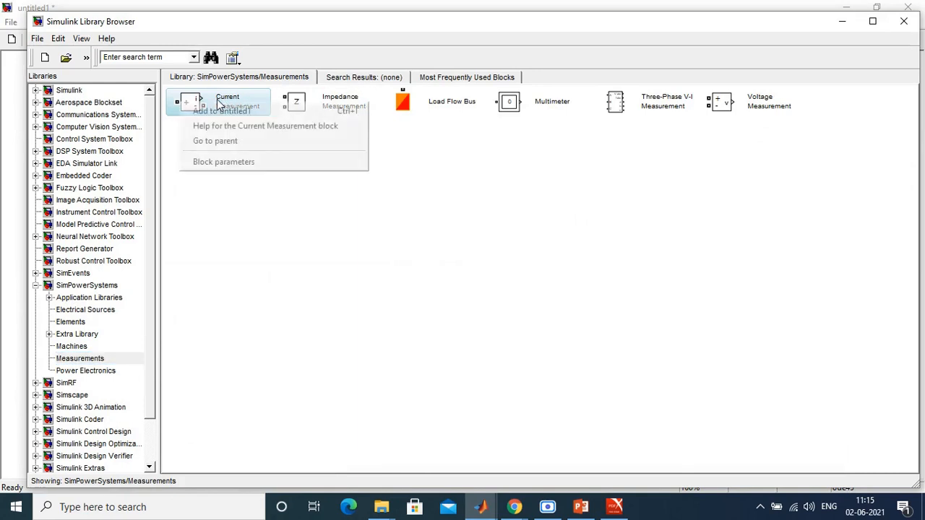
click(229, 111)
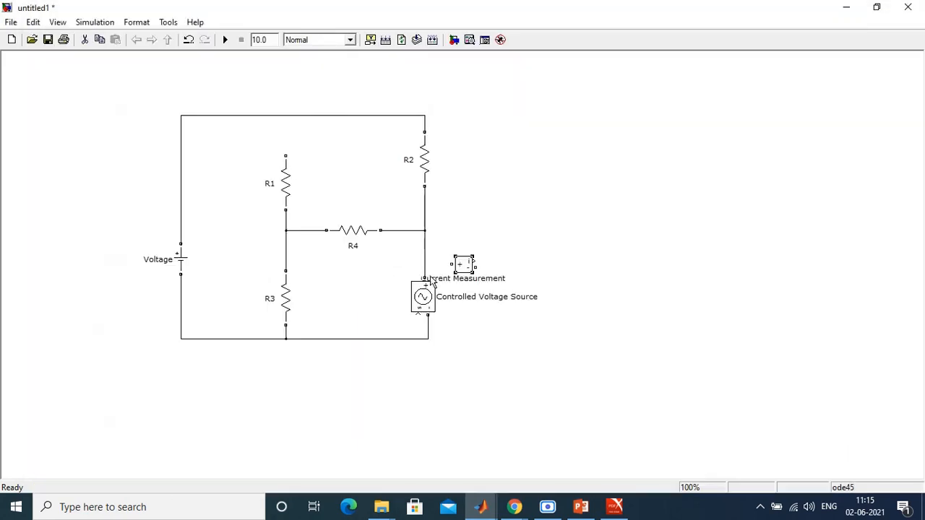
drag(461, 267, 335, 172)
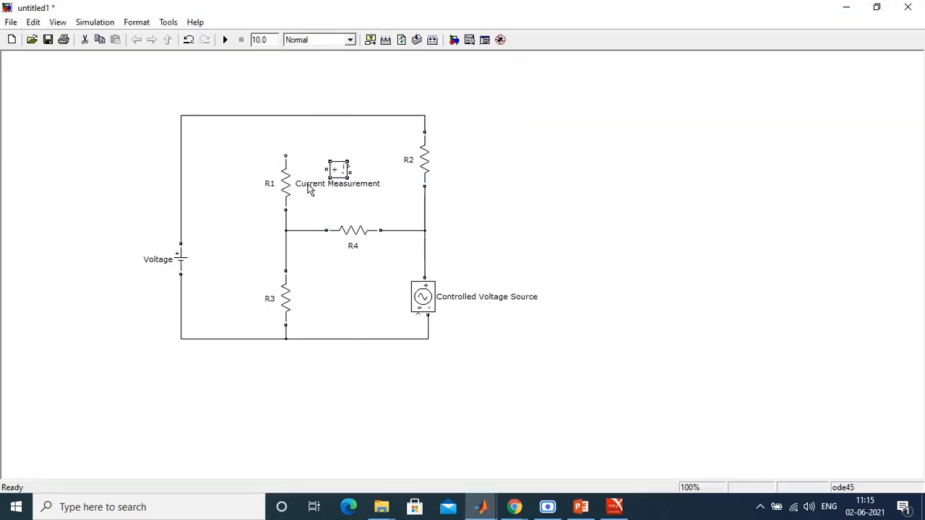
Step: Rename the Current Measurement block to I0 and rotate it to a vertical orientation
click(308, 188)
key(ctrl+a)
key(BackSpace)
text(I0)
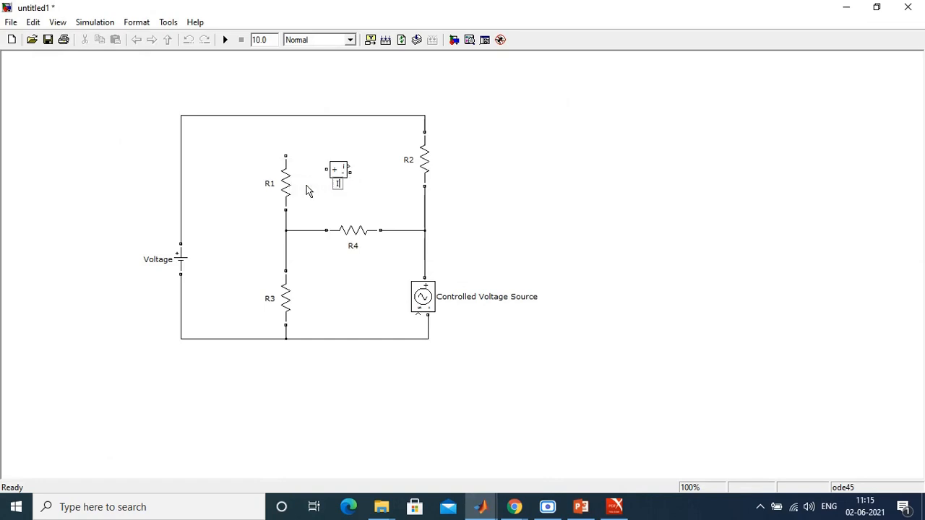
click(388, 197)
click(339, 170)
key(ctrl+r)
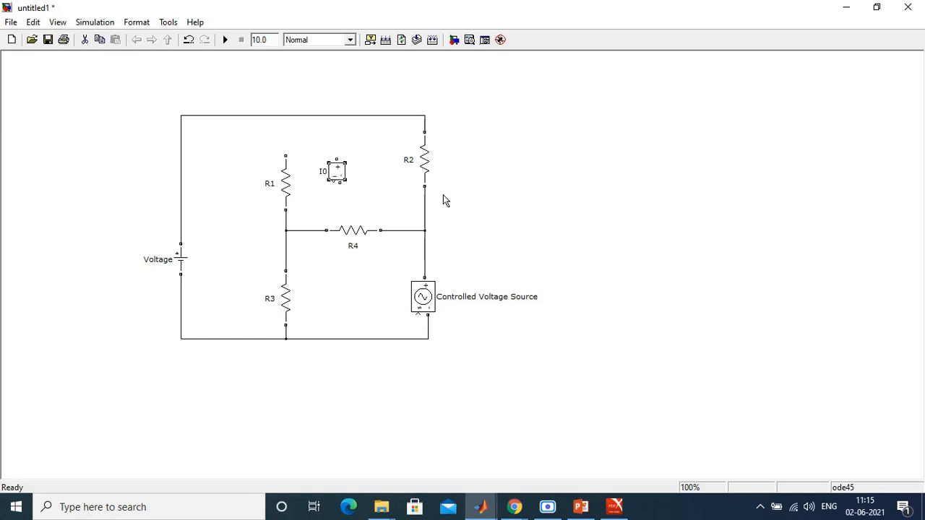
Step: Check the direction of Io in the Example 3.6 figure and wire the I0 block between the upper rail and R1
click(616, 508)
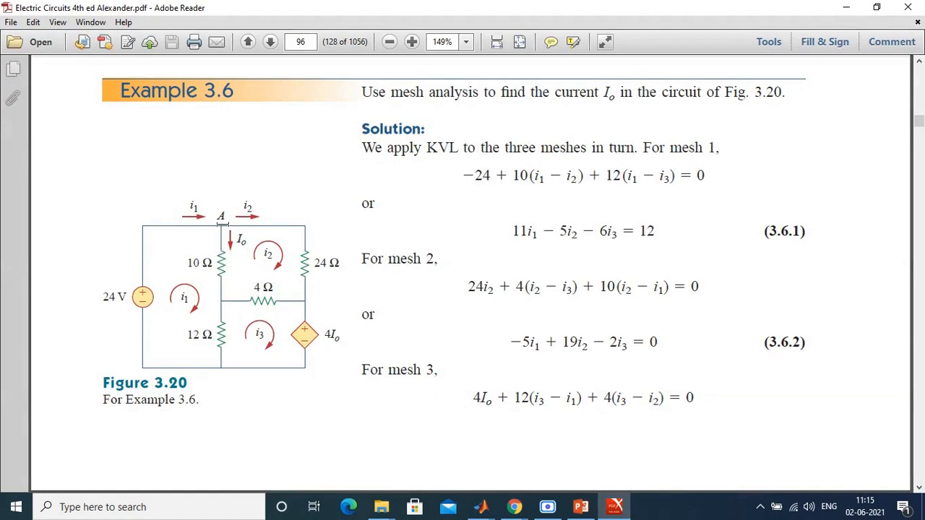
click(614, 508)
drag(339, 174, 283, 137)
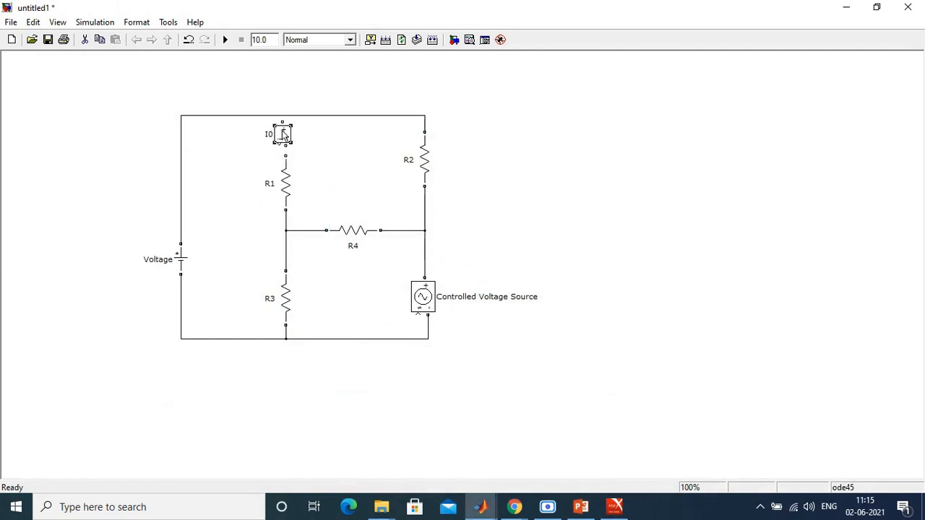
click(283, 122)
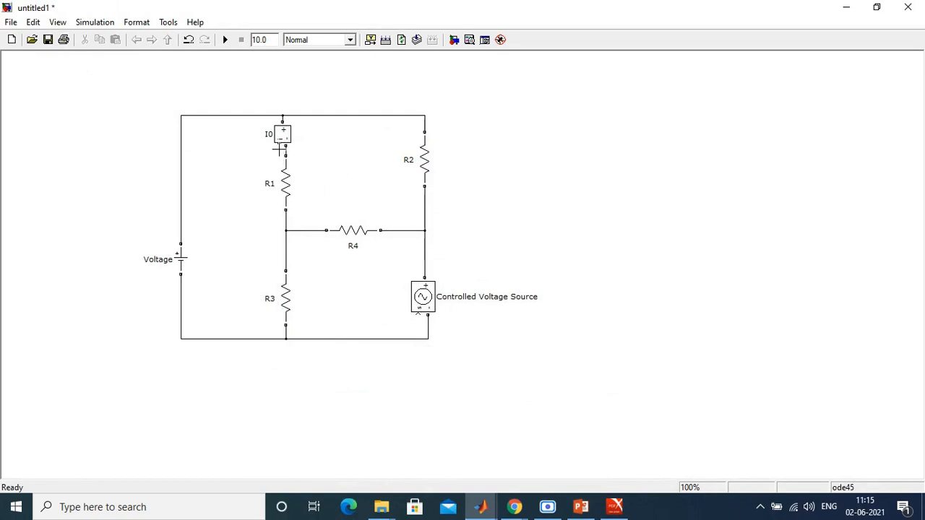
Step: Draw a signal line from I0's measurement output to below the circuit, routing it between the voltage source and the R1–R3 branch
mouse_move(278, 145)
mouse_down()
mouse_move(238, 213)
mouse_move(241, 251)
mouse_move(299, 276)
mouse_move(342, 277)
mouse_move(375, 292)
mouse_move(289, 386)
mouse_move(310, 390)
mouse_up()
drag(281, 252, 241, 256)
click(370, 367)
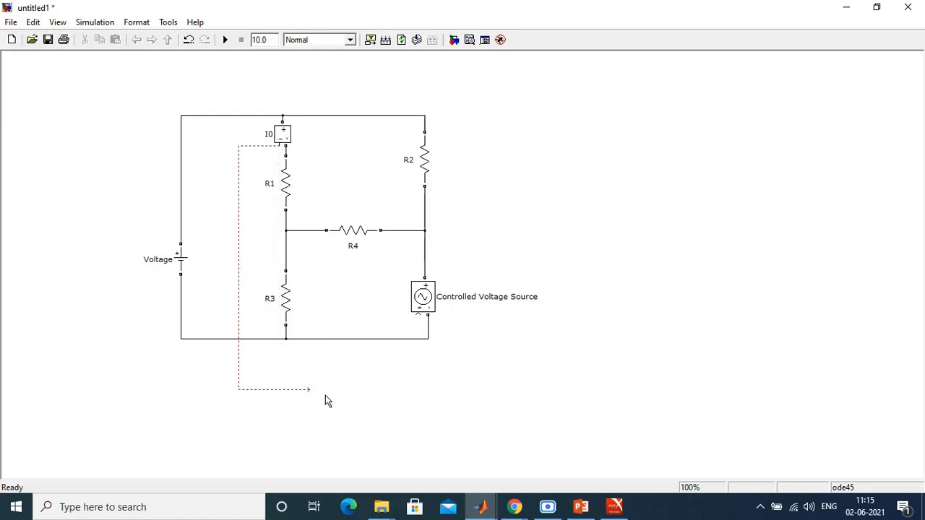
Step: Add a Gain block from Simulink's Commonly Used Blocks and attach its input to the open end of the I0 signal line
click(614, 507)
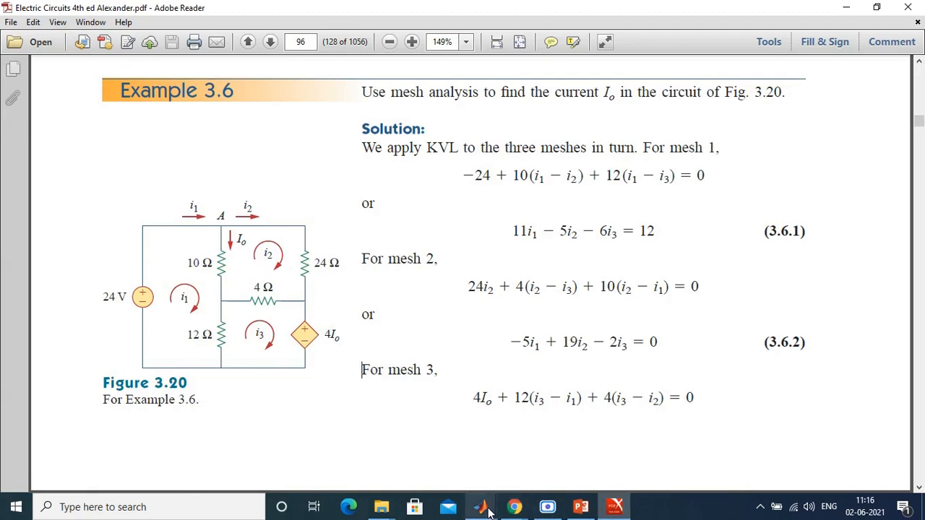
mouse_move(480, 508)
click(350, 453)
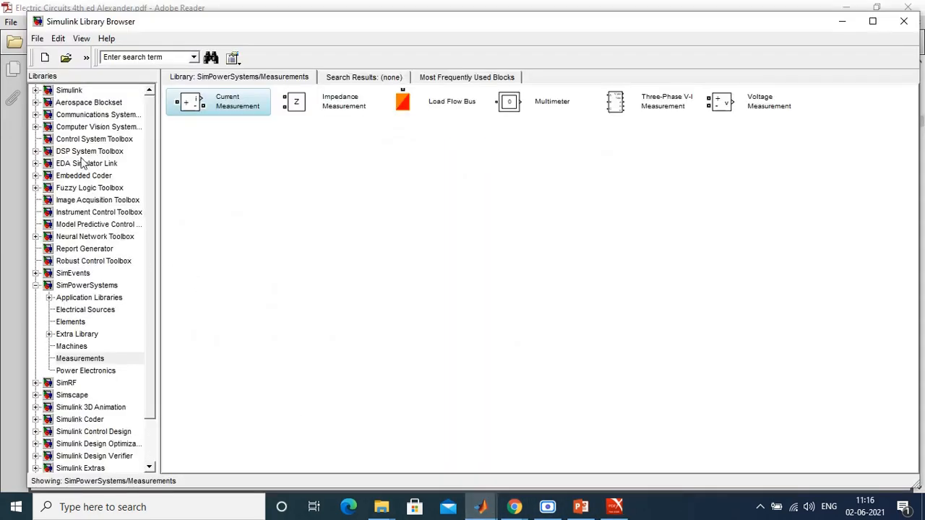
click(84, 91)
double_click(240, 103)
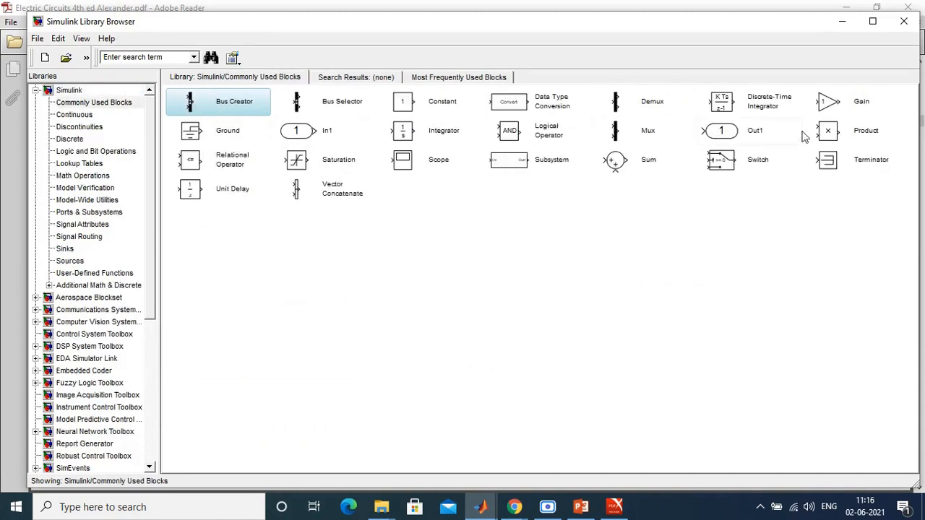
click(826, 101)
right_click(825, 102)
click(840, 112)
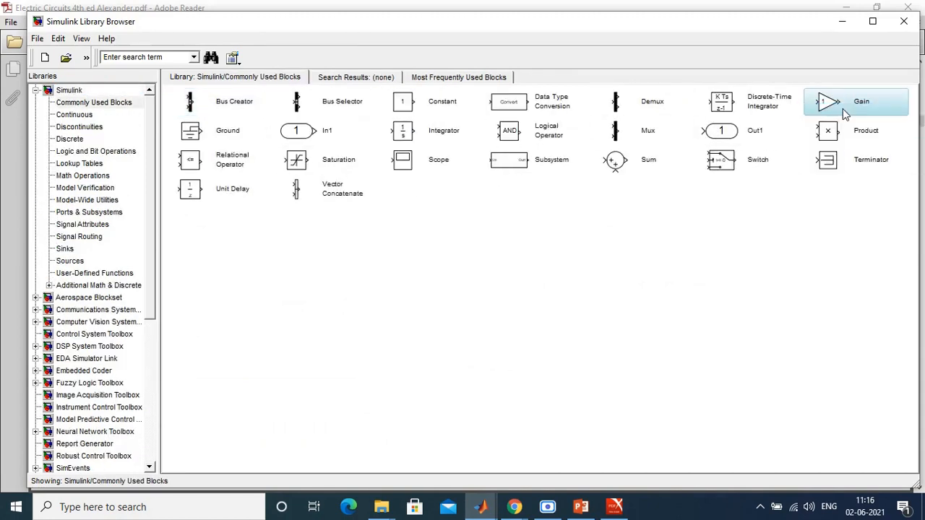
drag(470, 269, 330, 393)
click(375, 391)
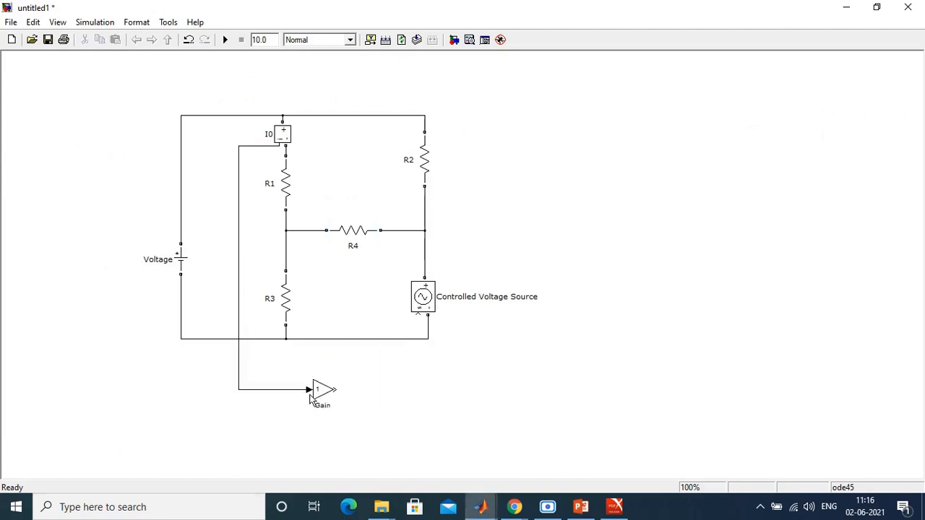
Step: Set the Gain block's gain to 4
double_click(317, 394)
text(4)
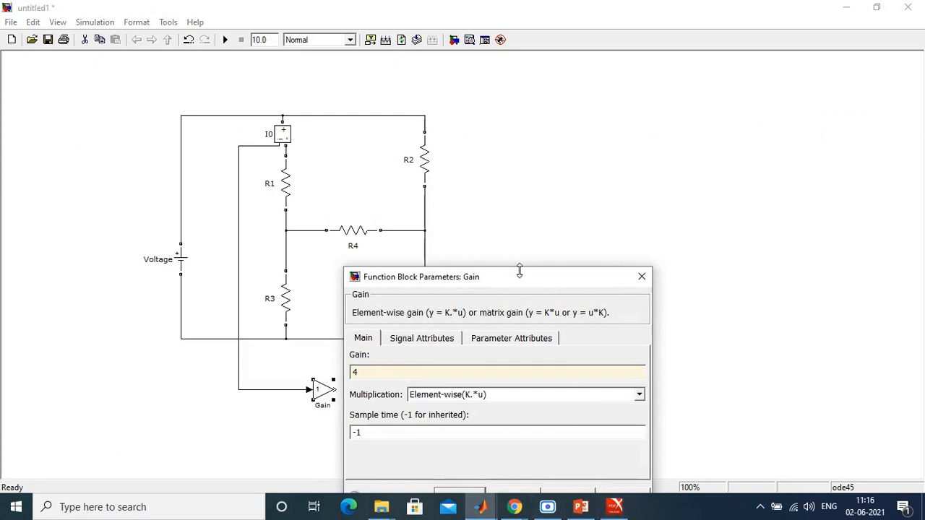
drag(517, 282, 578, 169)
click(522, 382)
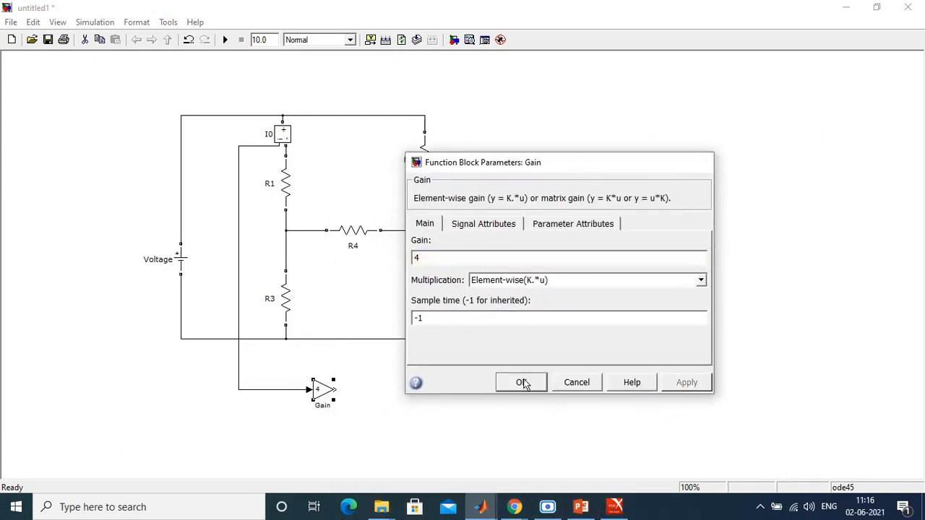
Step: Compare with the 4Io source in the Example 3.6 figure and connect the Gain output to the Controlled Voltage Source's signal input
click(614, 507)
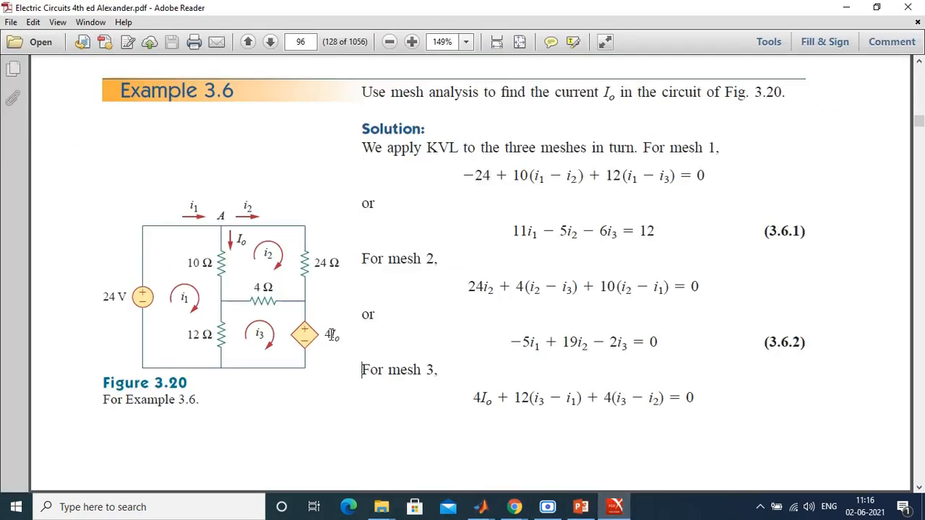
click(611, 508)
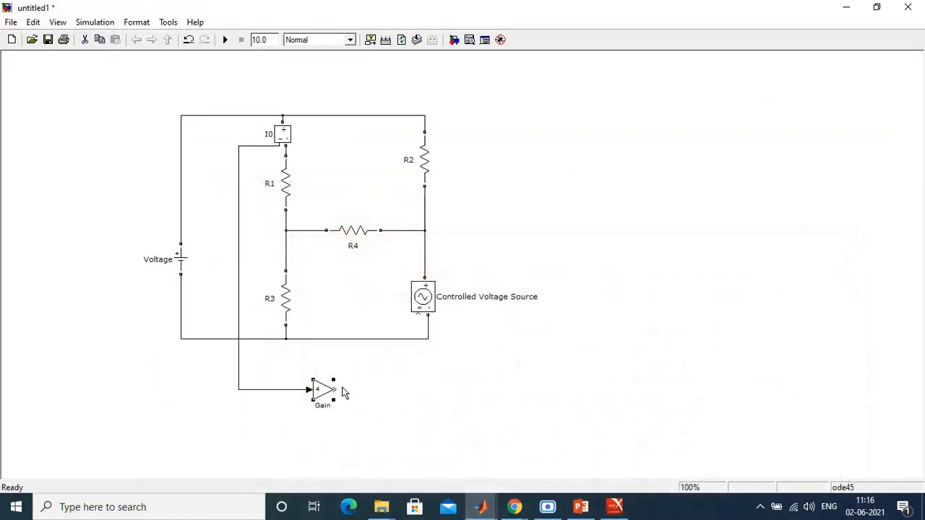
drag(344, 392, 423, 312)
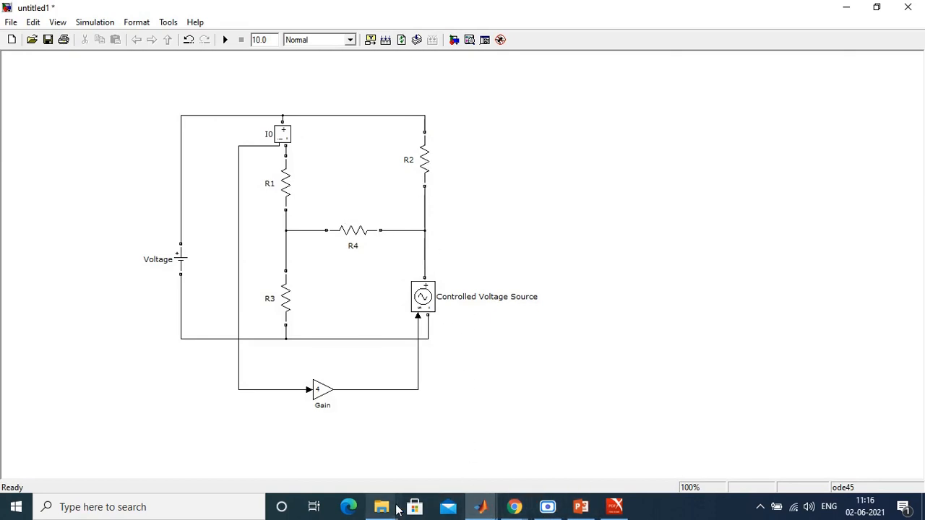
Step: Add a Display block from the Simulink Sinks library and place it below the Gain block
mouse_move(382, 507)
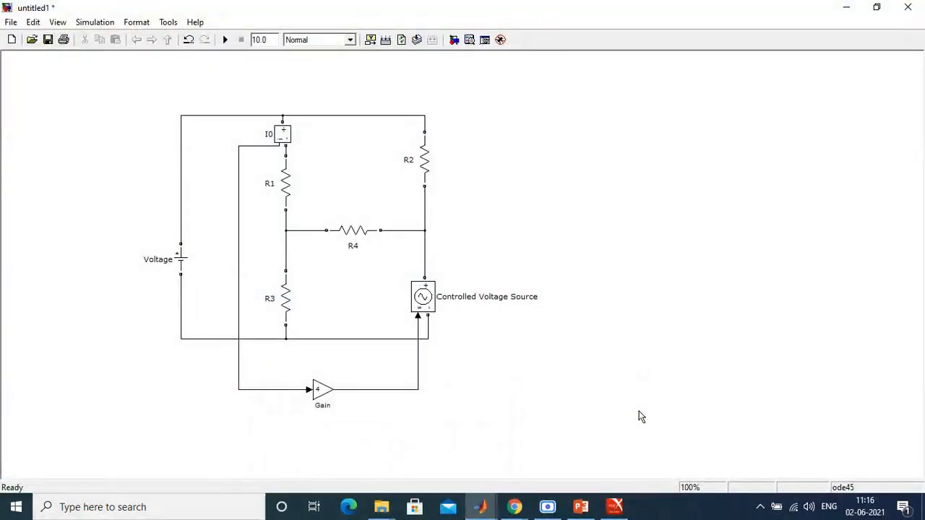
mouse_move(481, 507)
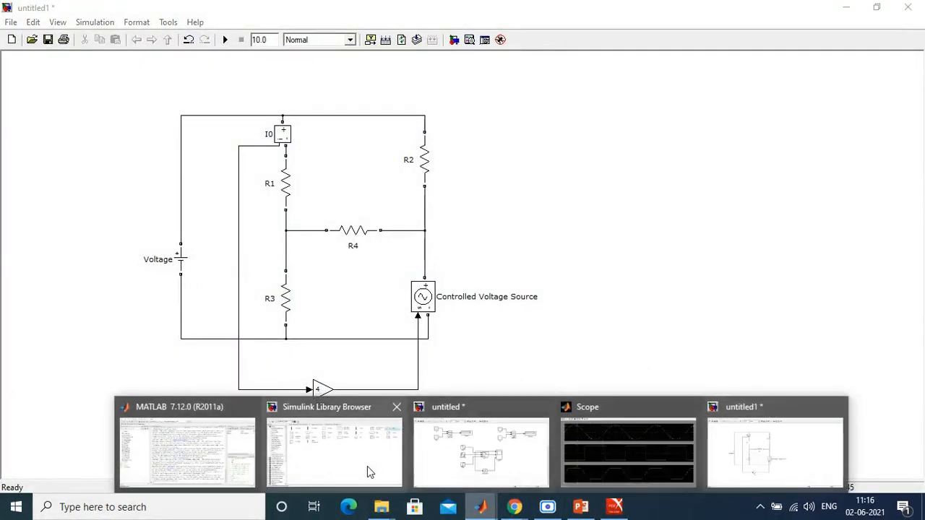
click(367, 465)
click(40, 102)
click(36, 90)
click(35, 90)
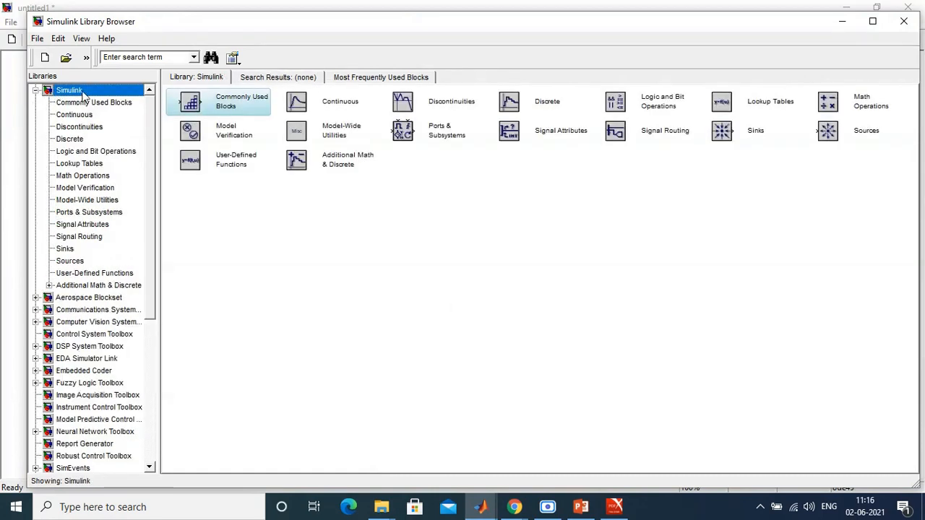
click(84, 103)
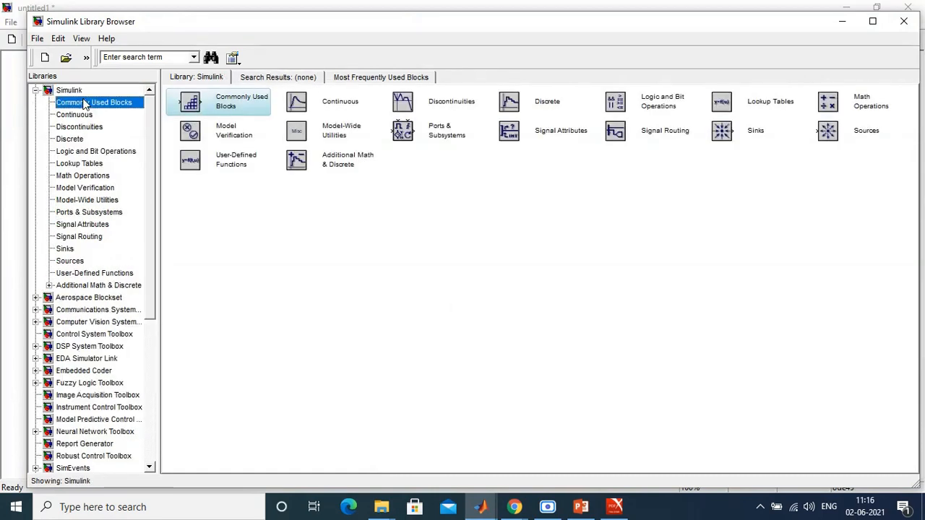
click(62, 250)
right_click(184, 101)
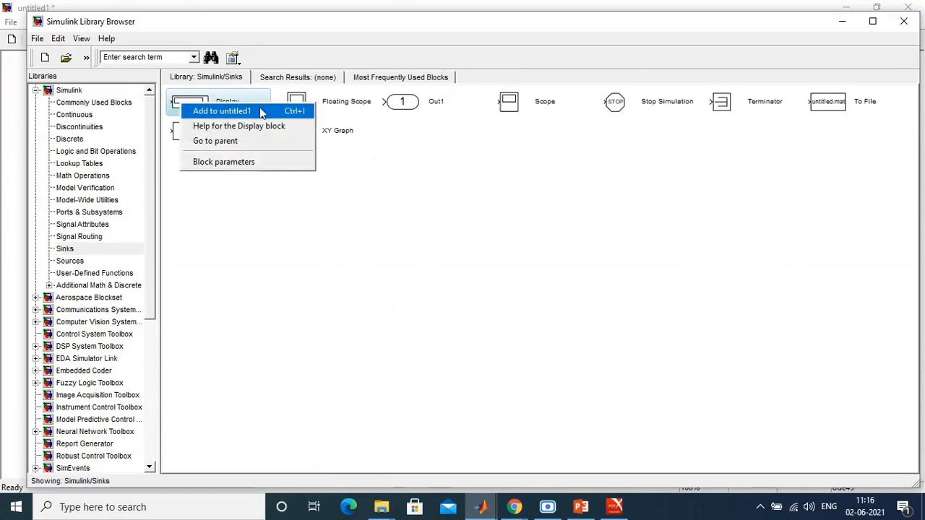
click(210, 109)
drag(464, 263, 326, 442)
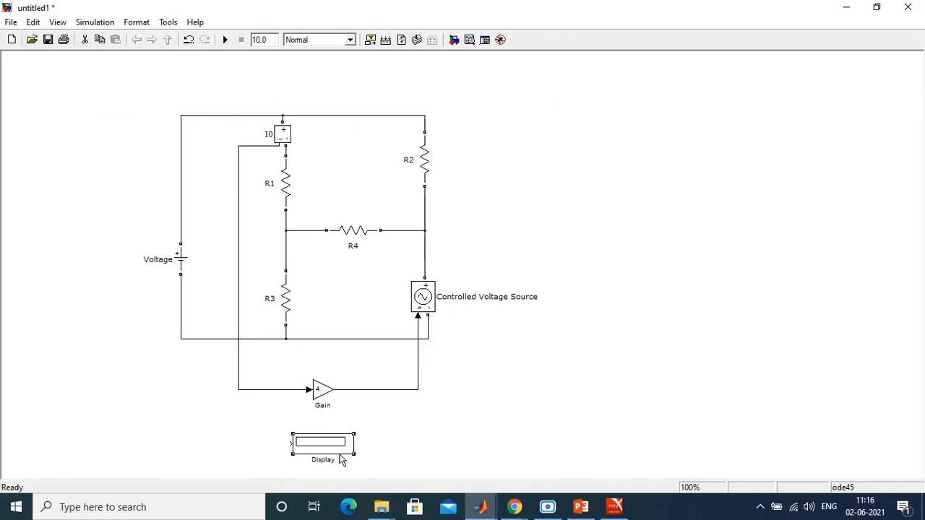
Step: Check the requested current in Example 3.6 and connect the Display block's input to the I0 signal line
click(614, 507)
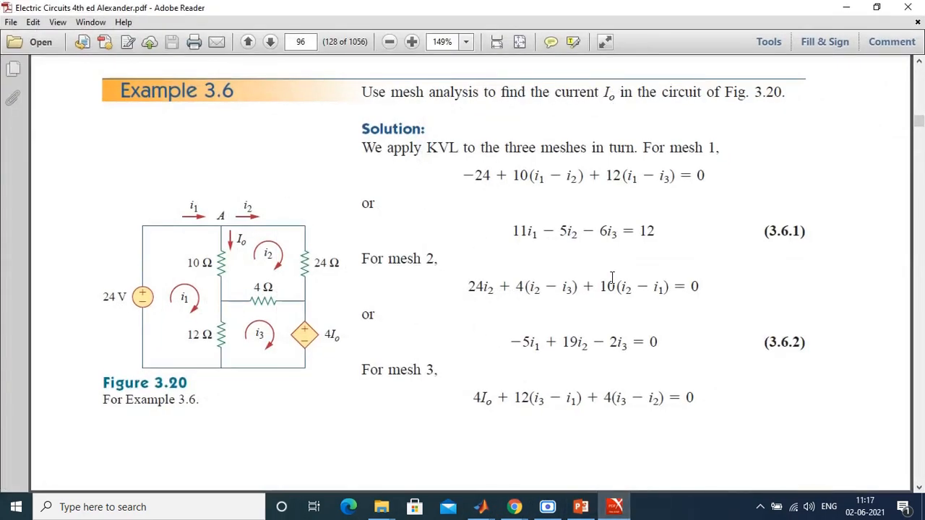
click(620, 506)
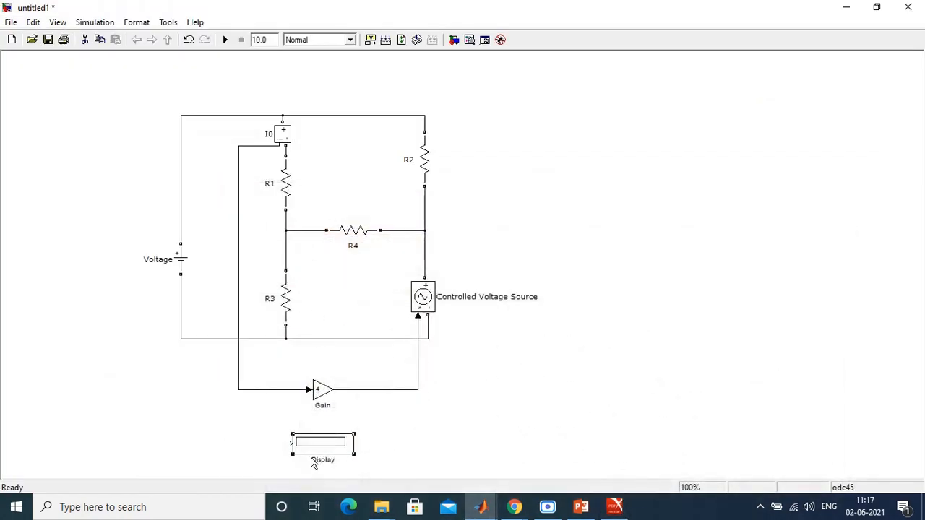
mouse_move(289, 444)
mouse_down()
mouse_move(253, 423)
mouse_move(239, 390)
mouse_up()
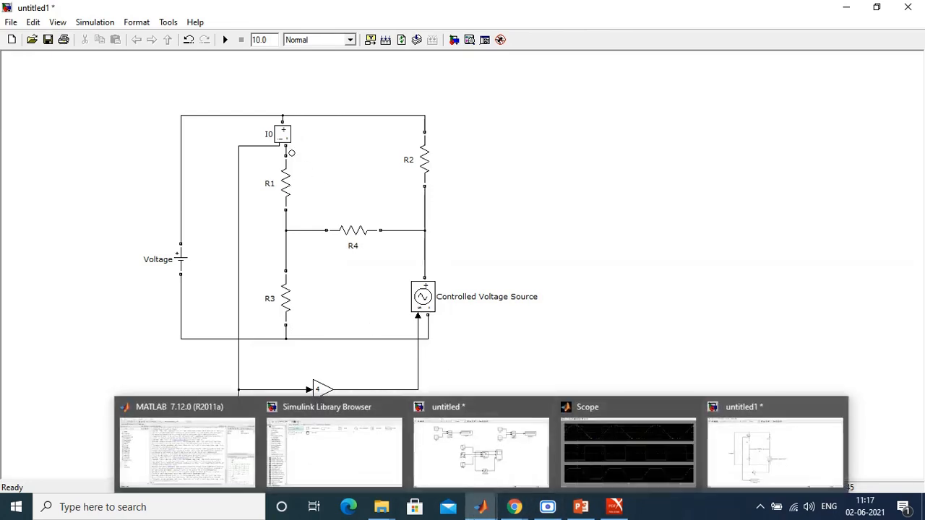
mouse_move(480, 506)
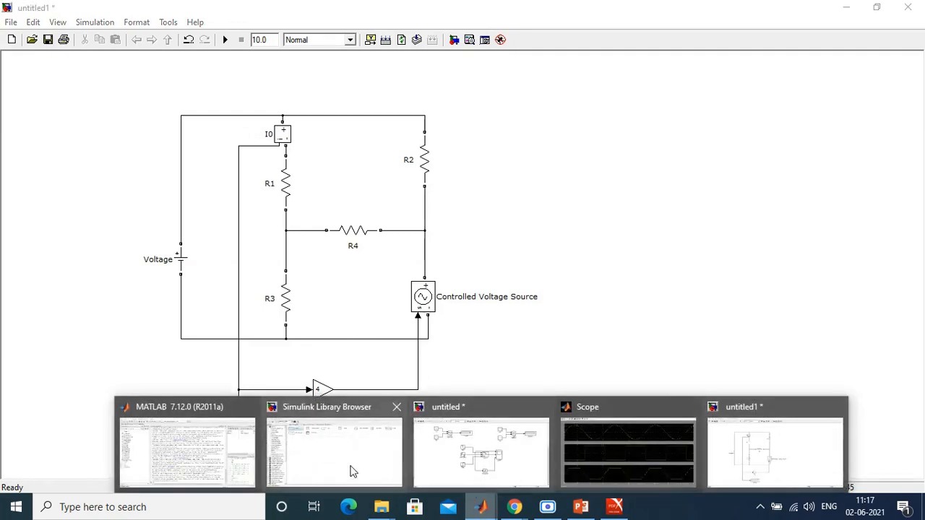
Step: Add a powergui block from the SimPowerSystems library and place it to the upper left of the circuit
click(323, 464)
click(37, 91)
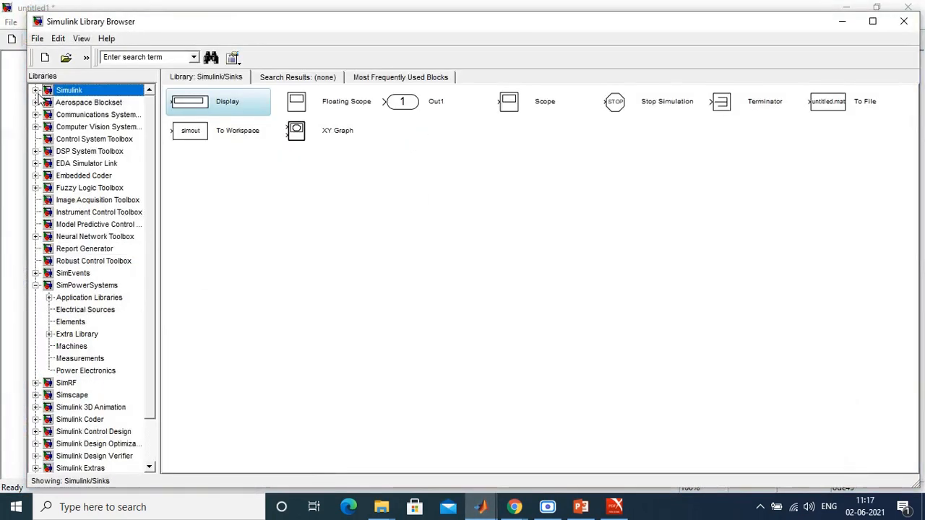
click(109, 286)
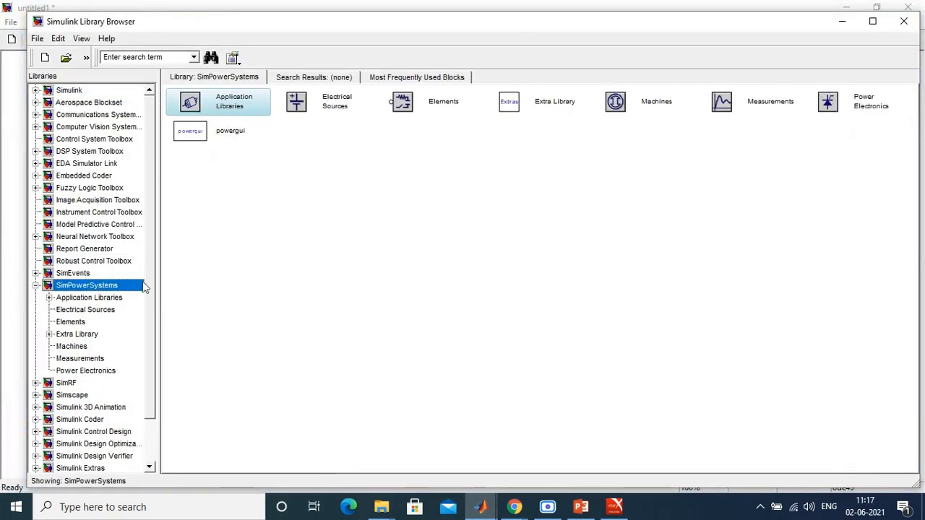
right_click(184, 131)
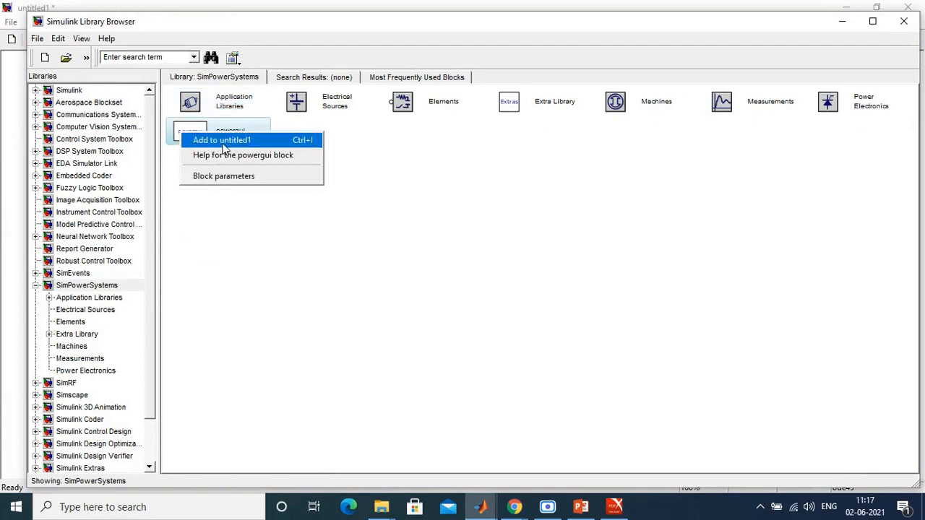
click(210, 138)
drag(473, 280, 75, 129)
click(307, 83)
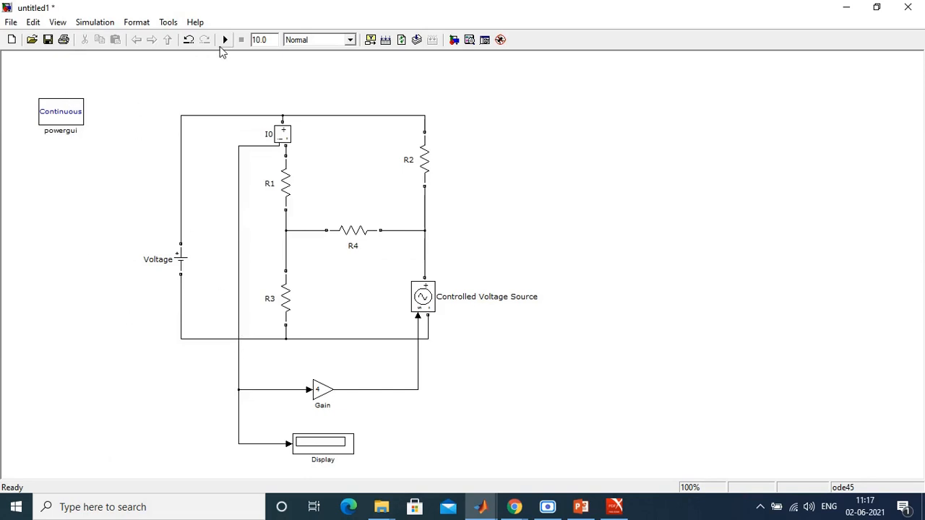
Step: Set the Controlled Voltage Source's source type to DC with an initial amplitude of 1 V
double_click(424, 298)
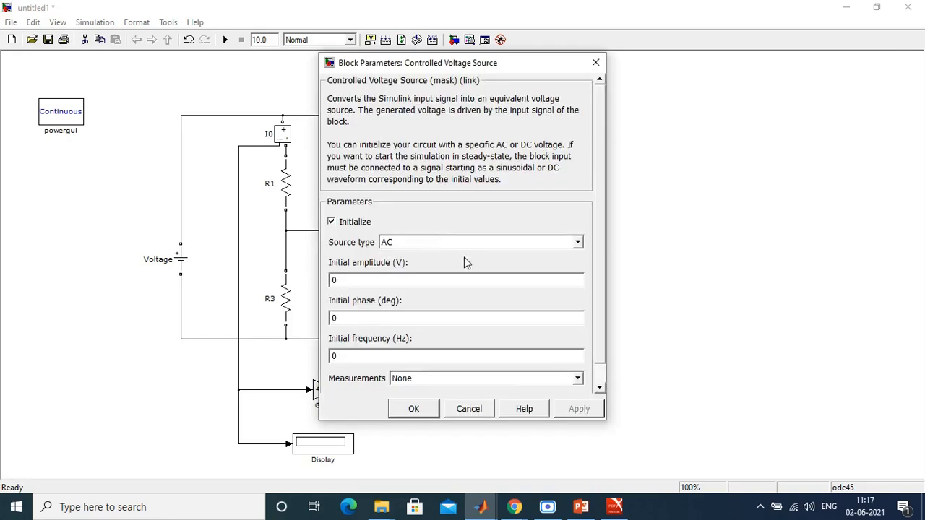
click(442, 243)
click(442, 265)
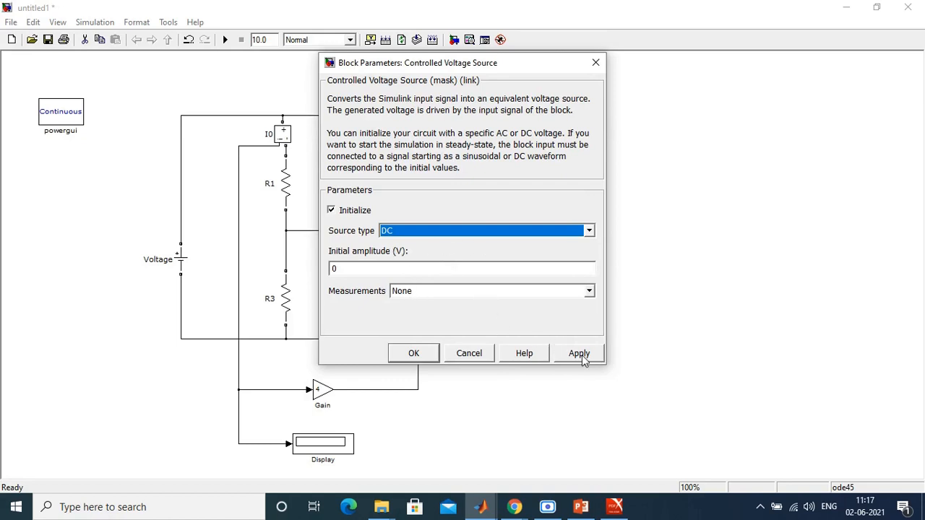
double_click(367, 270)
text(1)
click(586, 356)
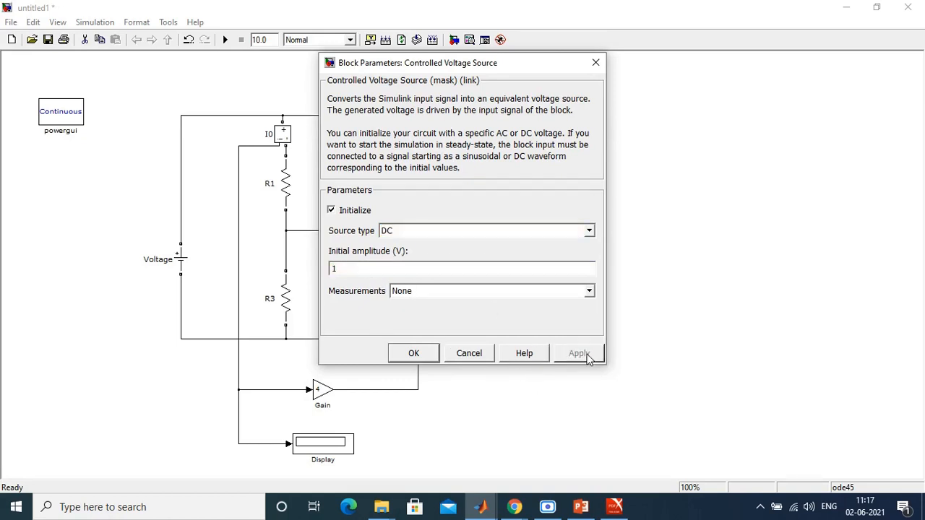
click(412, 354)
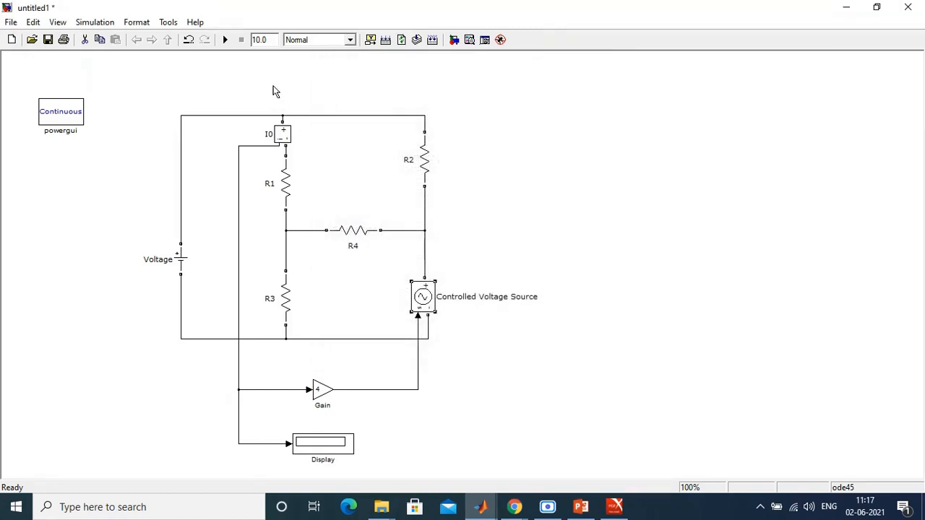
Step: Run the simulation and compare the displayed Io with the Example 3.6 solution in the textbook PDF
click(225, 40)
click(615, 507)
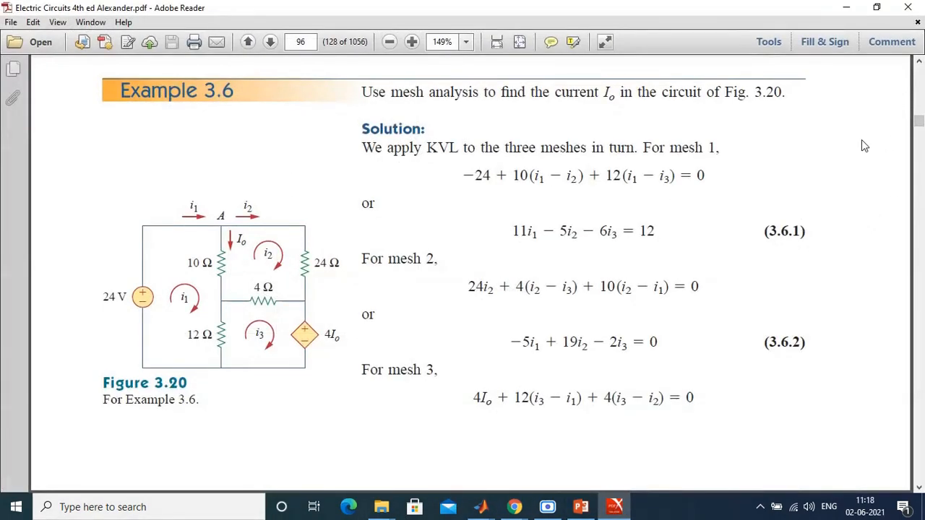
scroll(861, 139, down, 5)
scroll(862, 140, down, 4)
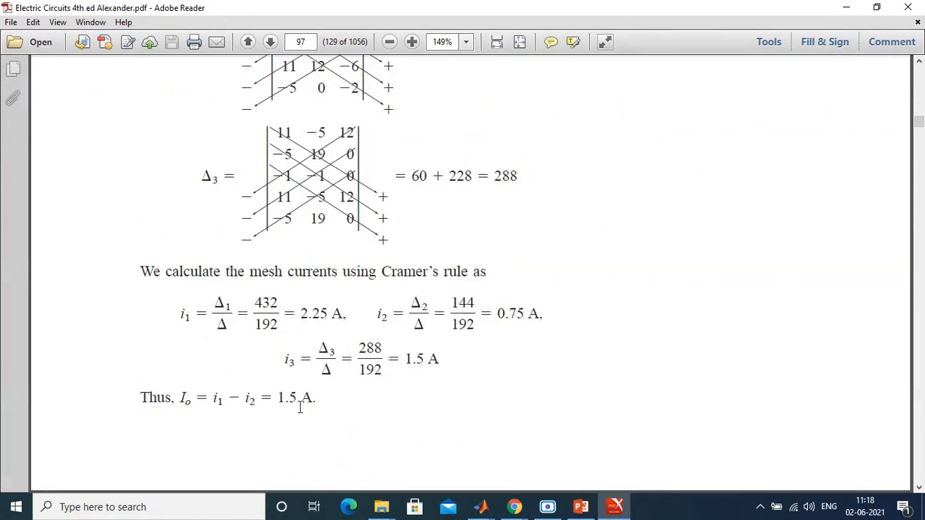
drag(157, 398, 315, 402)
click(361, 407)
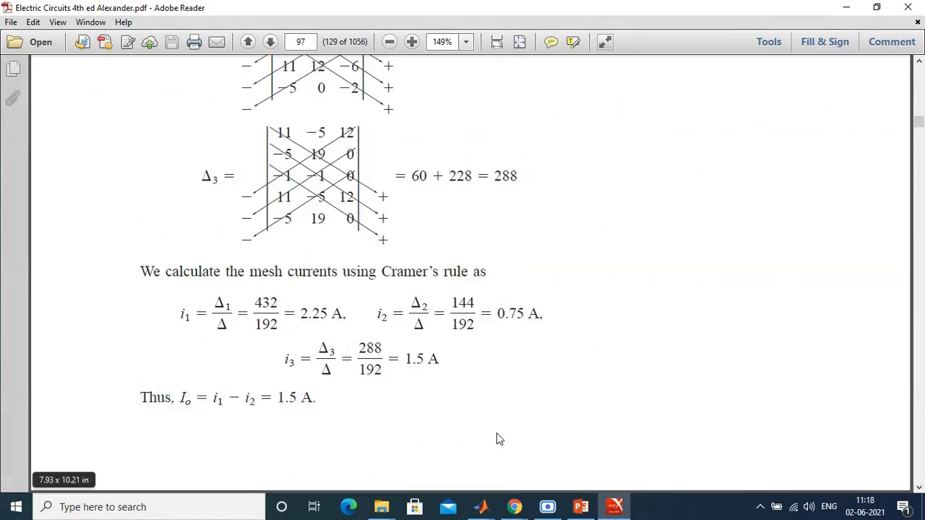
click(616, 507)
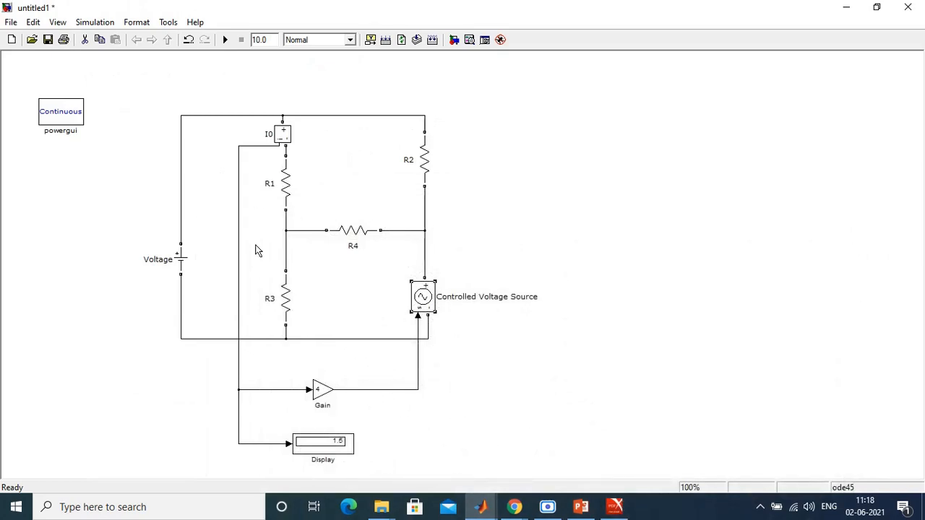
click(460, 368)
Step: Add a Multimeter block from the SimPowerSystems Measurements library and place it to the upper right of the circuit
click(480, 506)
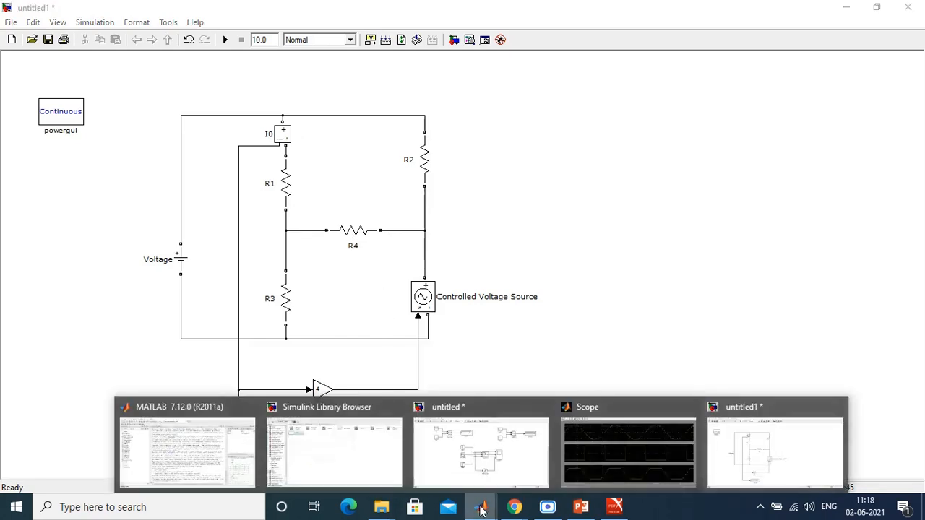
click(344, 454)
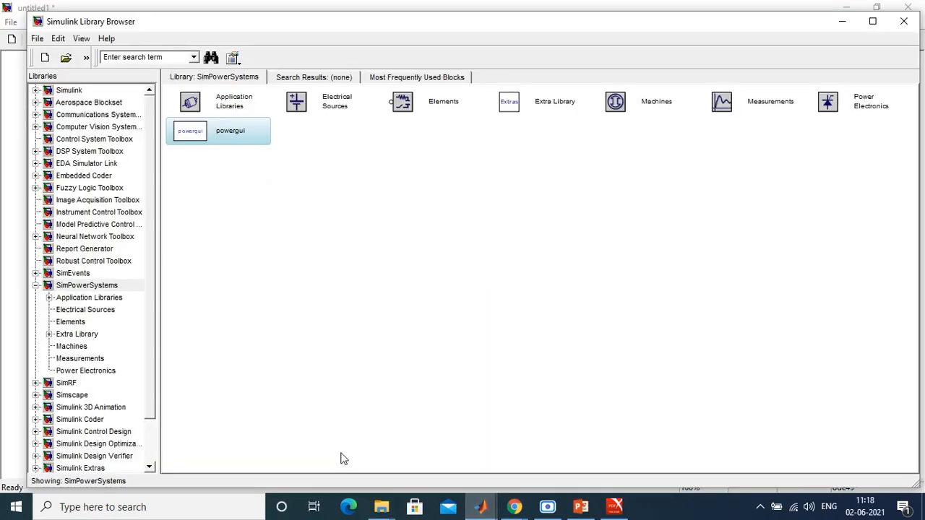
click(78, 358)
right_click(558, 108)
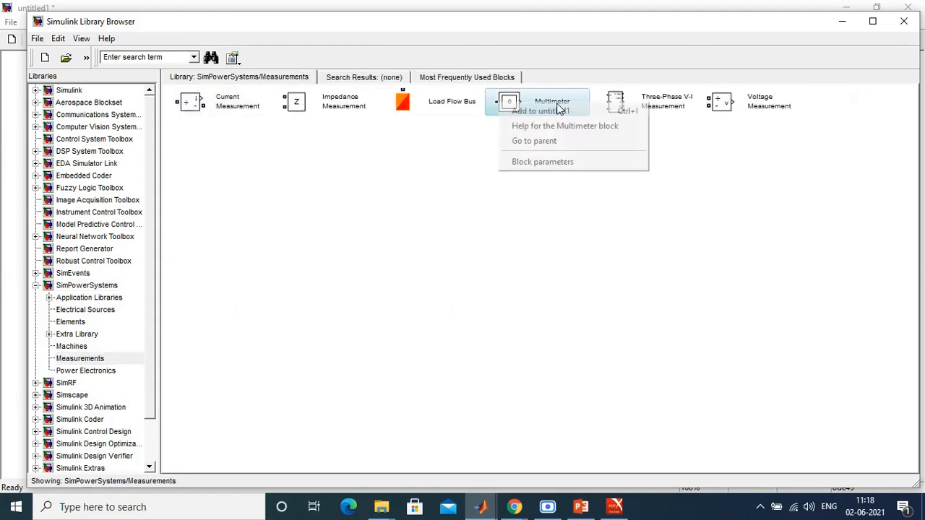
click(479, 229)
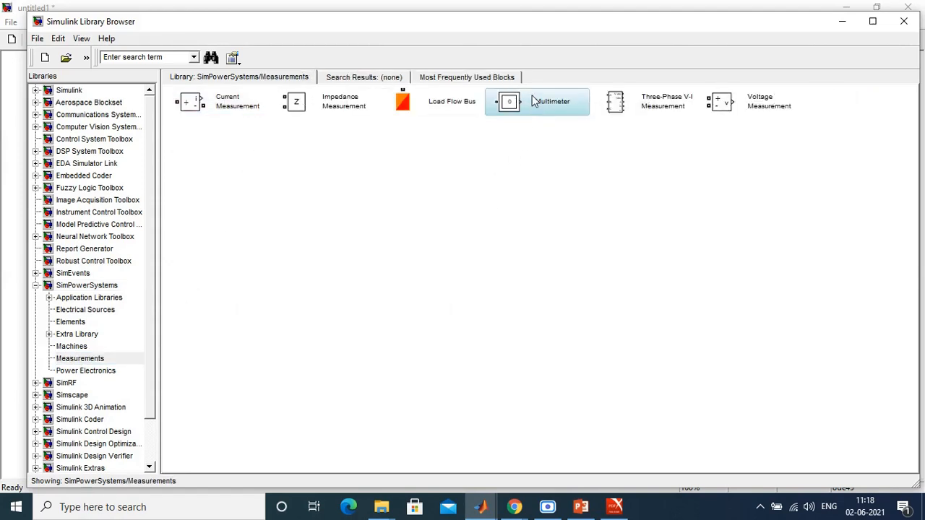
right_click(502, 108)
click(542, 112)
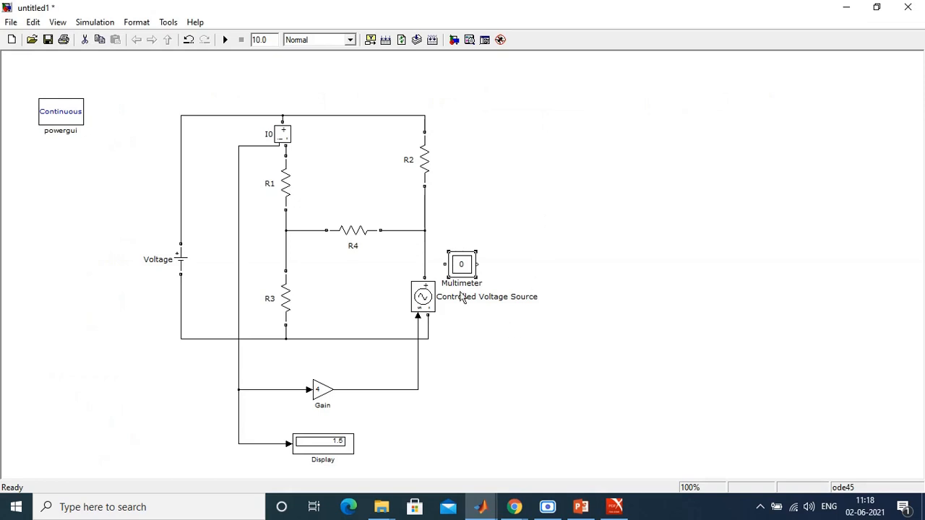
drag(461, 267, 558, 123)
click(606, 218)
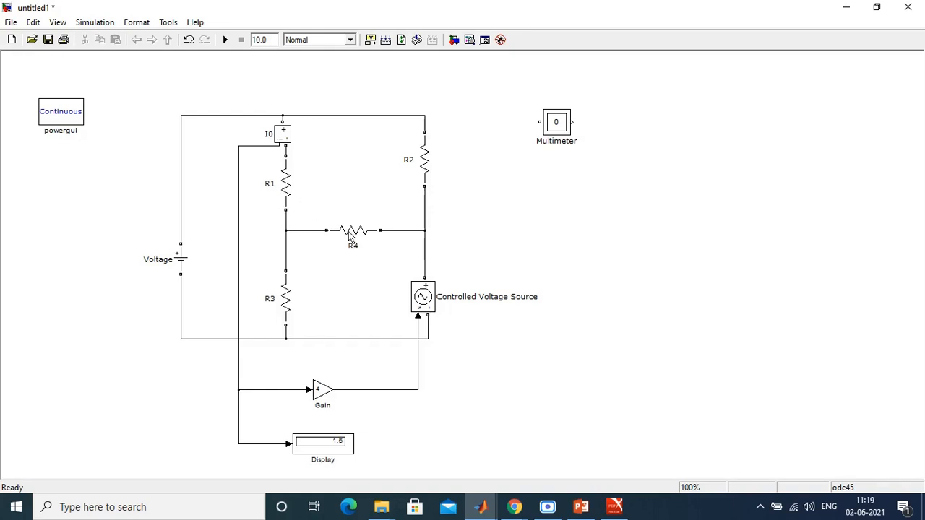
Step: Examine R3's block parameters and the Multimeter's available measurements without changing either
double_click(285, 298)
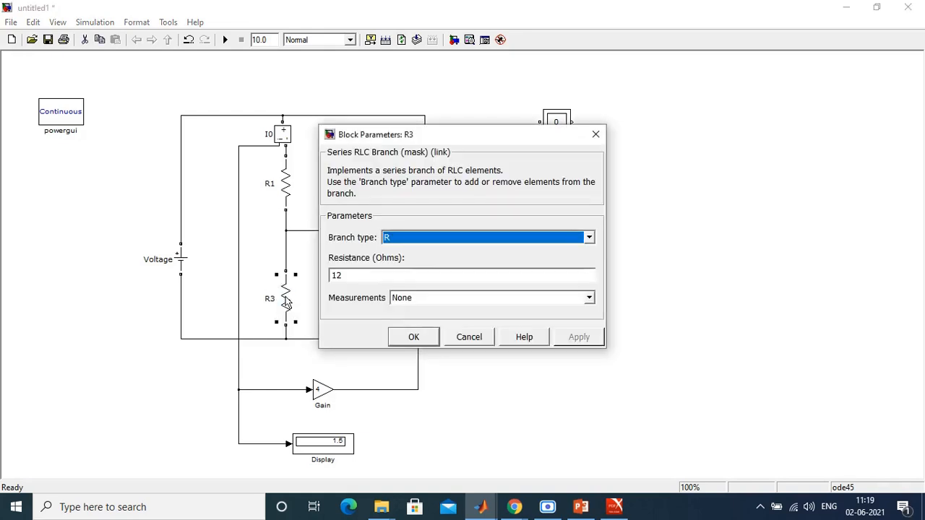
click(466, 338)
click(414, 337)
click(558, 131)
double_click(557, 127)
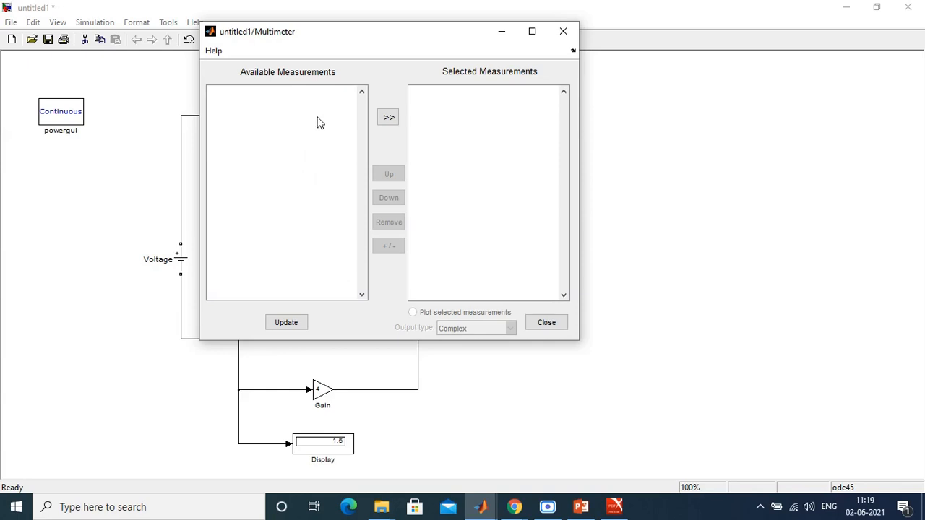
click(549, 322)
Step: Set resistor R3's Measurements option to Branch voltage and current
double_click(285, 300)
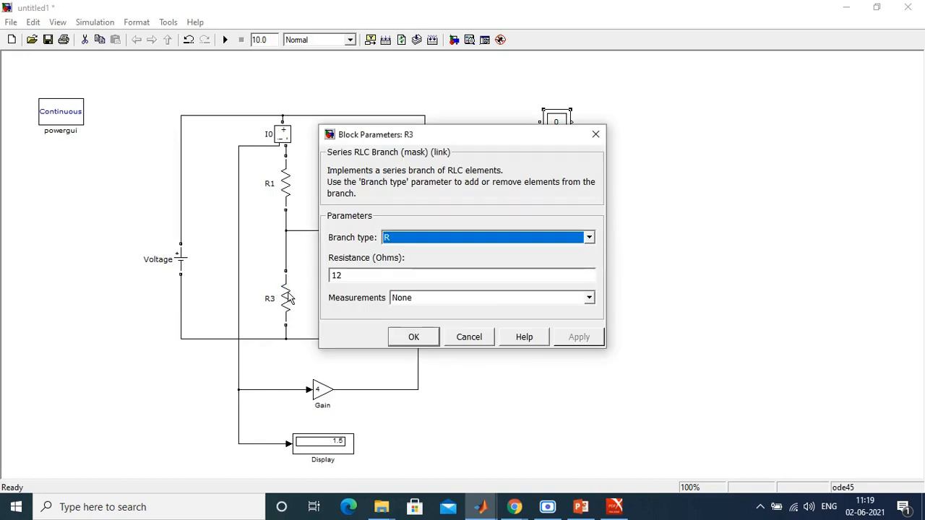
click(457, 299)
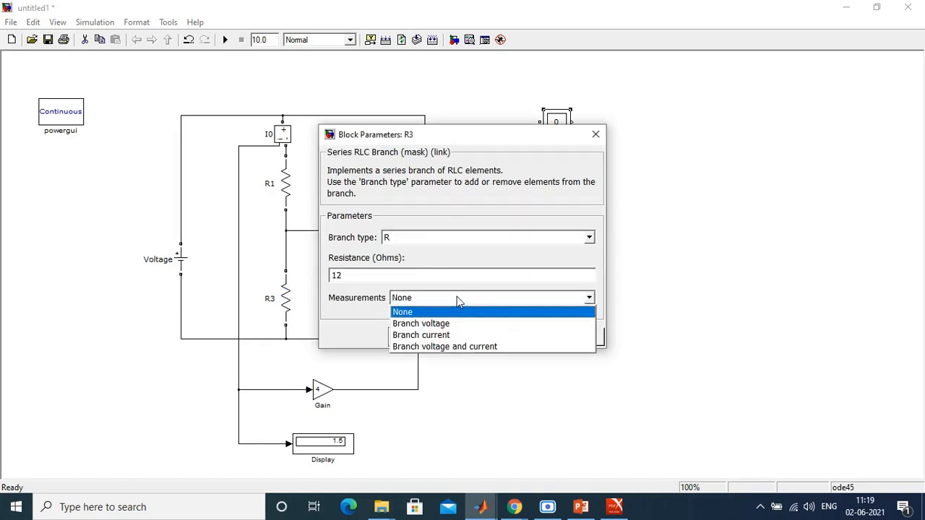
click(445, 347)
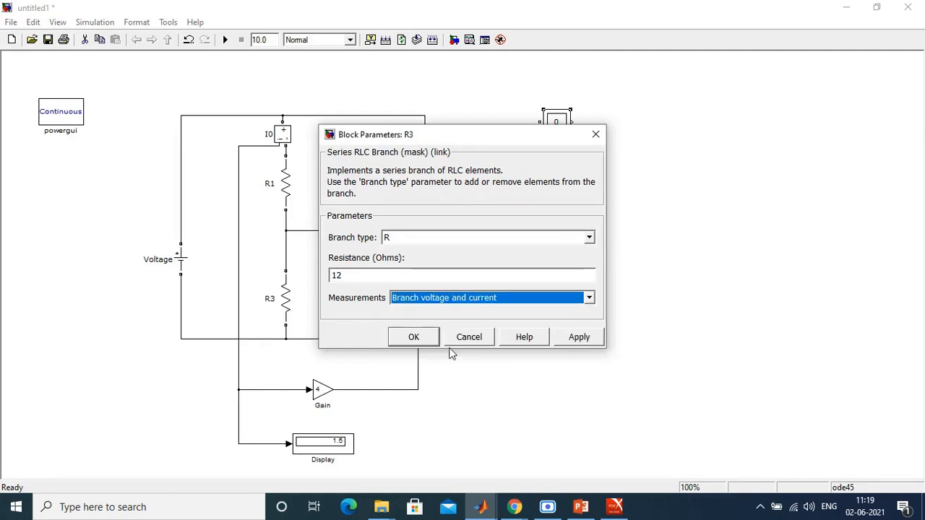
click(413, 337)
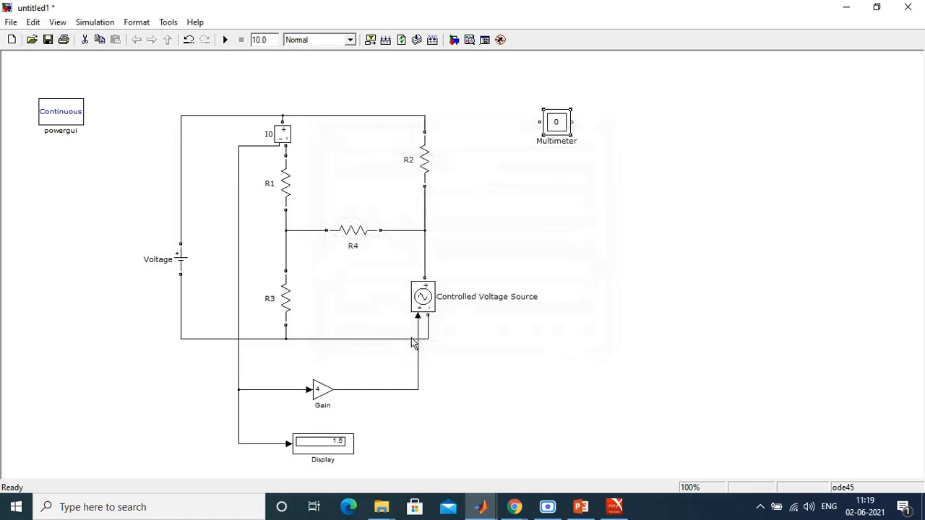
Step: Set resistor R2's Measurements option to Branch current
double_click(428, 167)
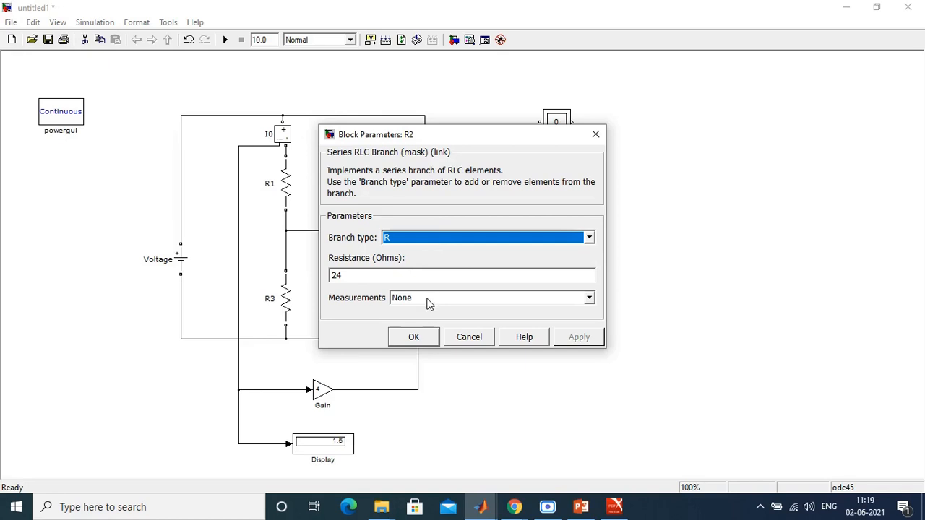
click(428, 301)
click(428, 335)
click(426, 337)
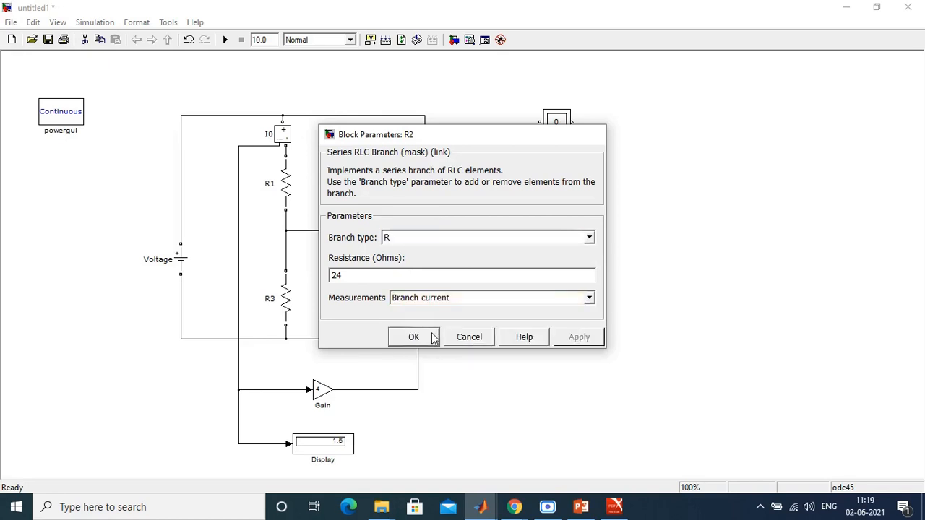
Step: Set resistor R4's Measurements option to Branch current
double_click(350, 231)
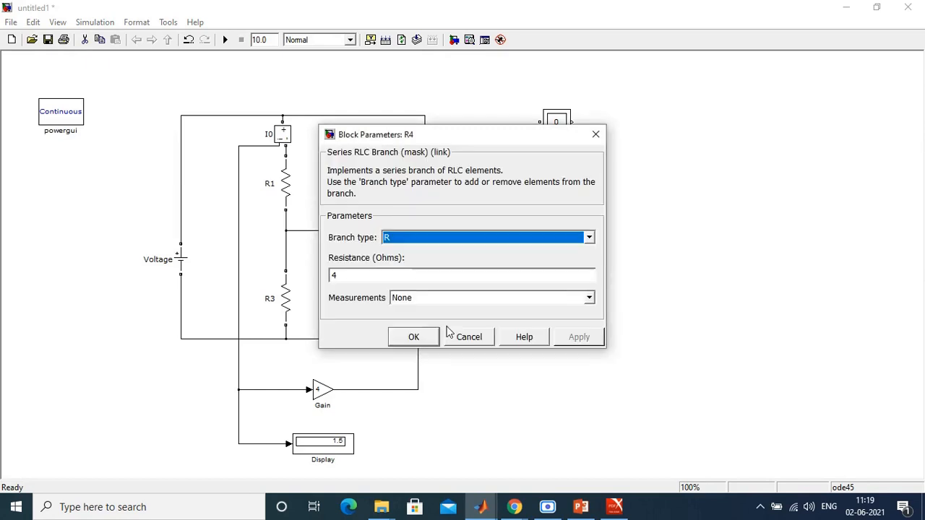
click(424, 300)
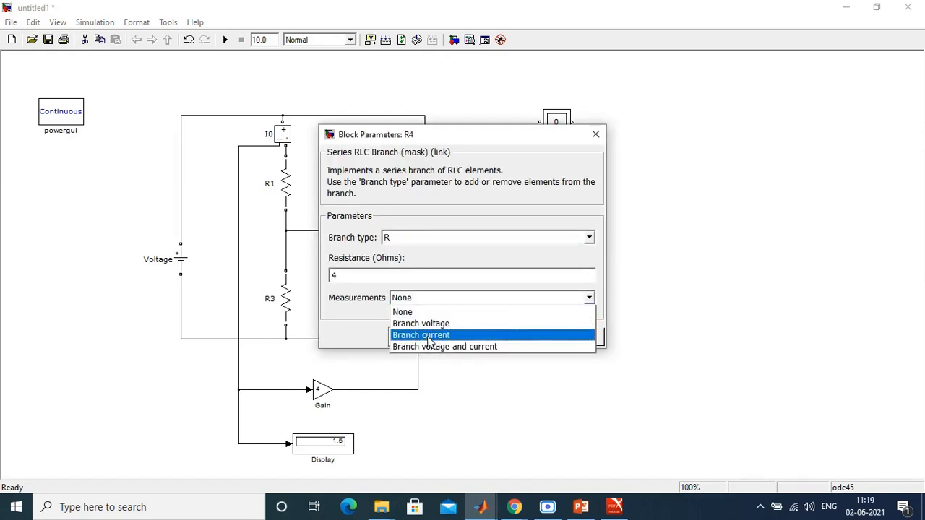
click(426, 333)
click(578, 338)
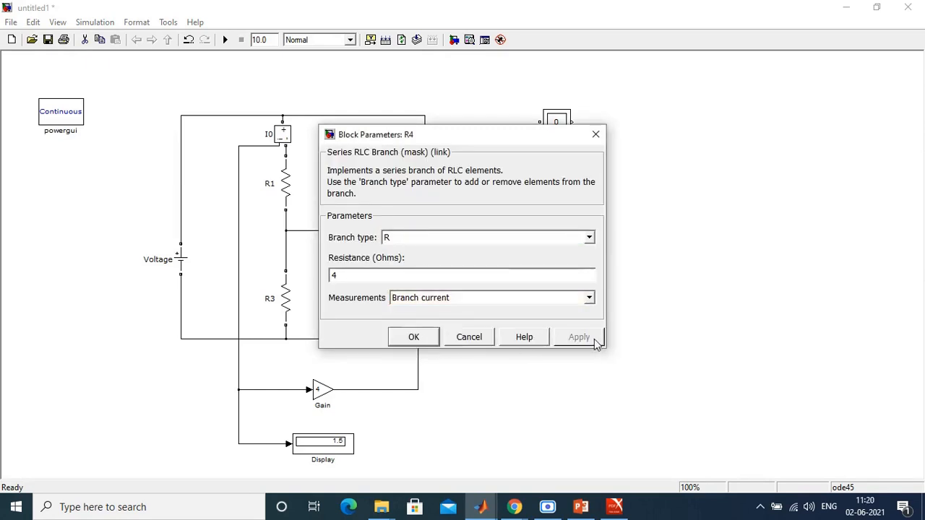
click(434, 337)
Step: Add the R4 branch current (Ib: R4) to the Multimeter's selected measurements
double_click(553, 122)
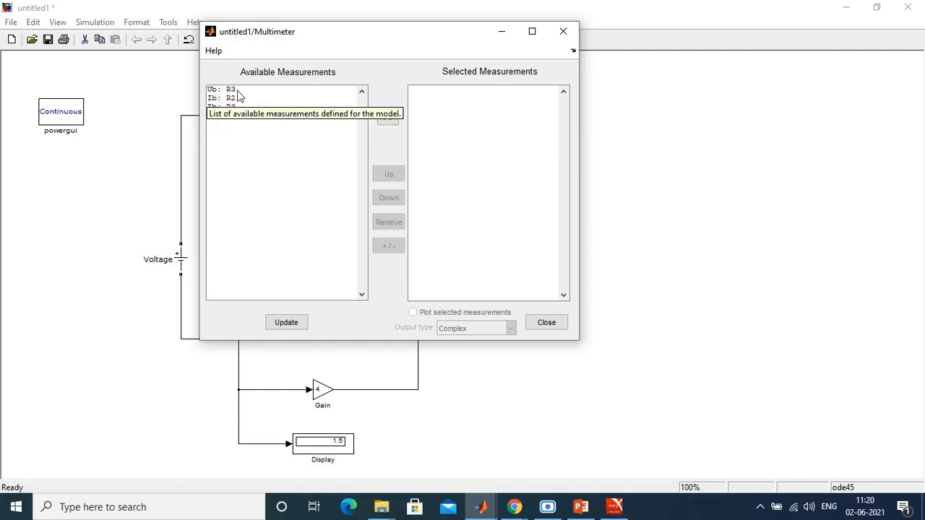
click(217, 145)
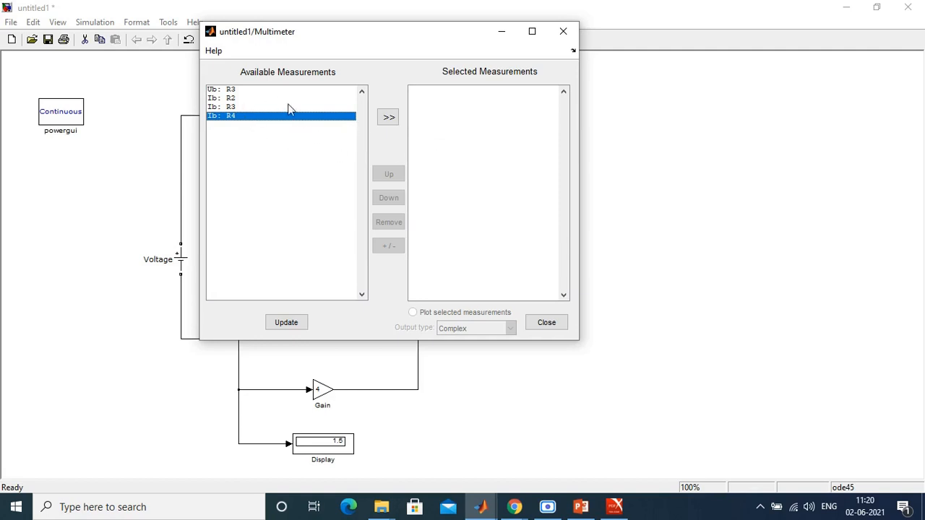
click(389, 118)
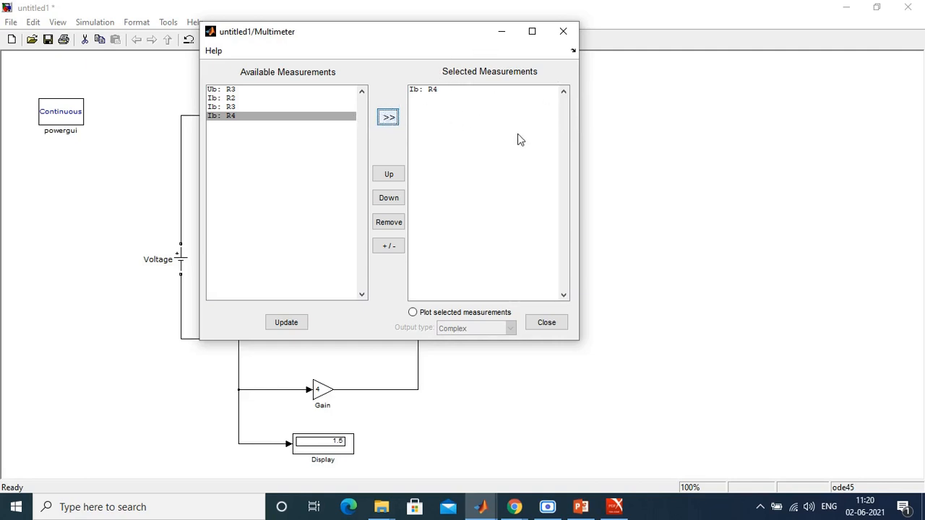
click(546, 323)
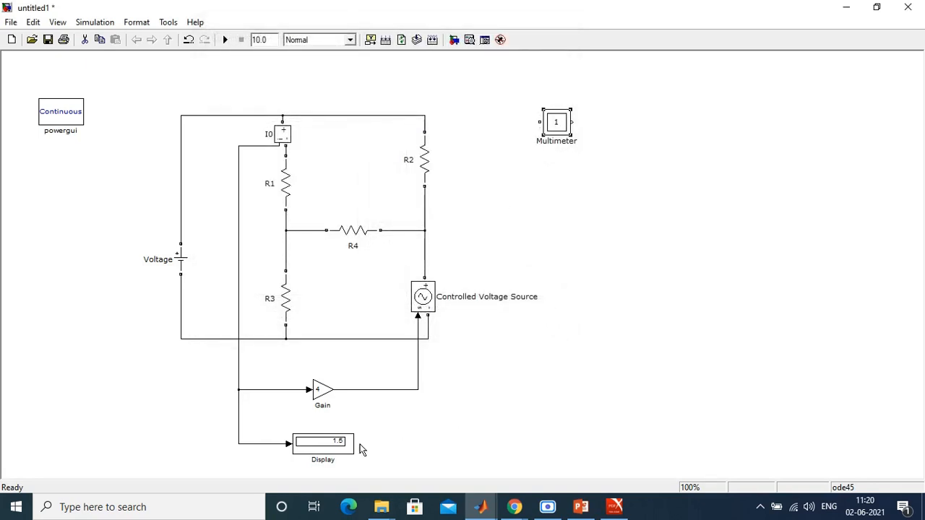
Step: Copy the Display block beside the Multimeter, connect it to the Multimeter output and run the simulation
drag(348, 450, 690, 130)
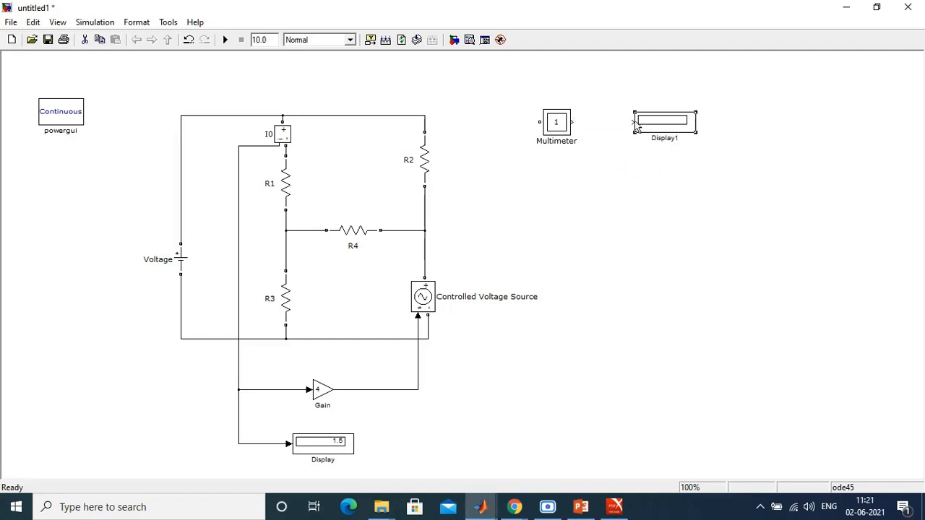
drag(635, 121, 572, 123)
click(225, 41)
Step: Add Ub: R3, Ib: R2, Ib: R3 and Ib: R4 to the Multimeter's selected measurements and remove the duplicate Ib: R4 entry at the start
double_click(563, 124)
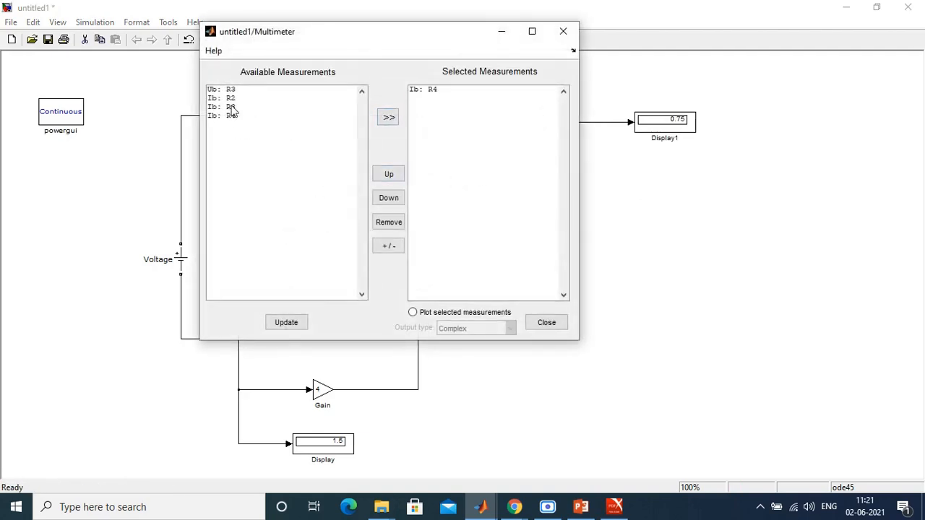
drag(242, 117, 226, 91)
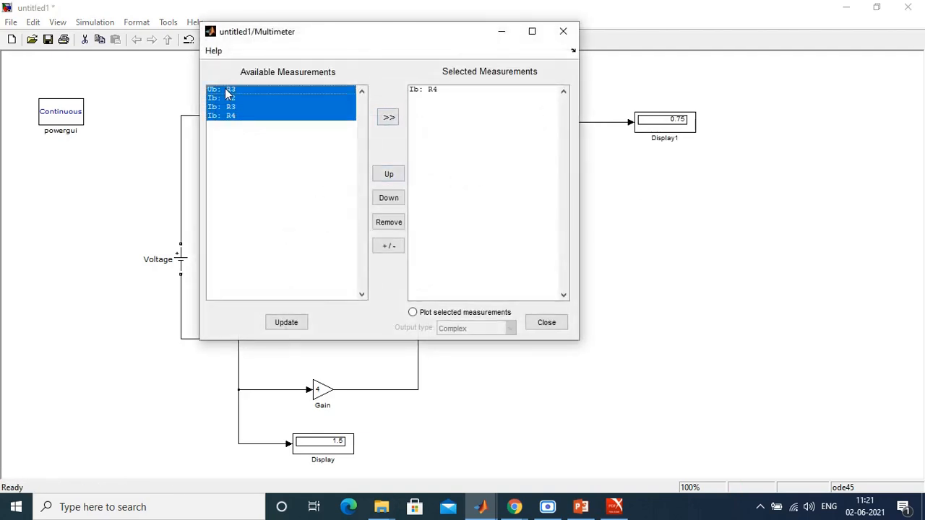
click(389, 117)
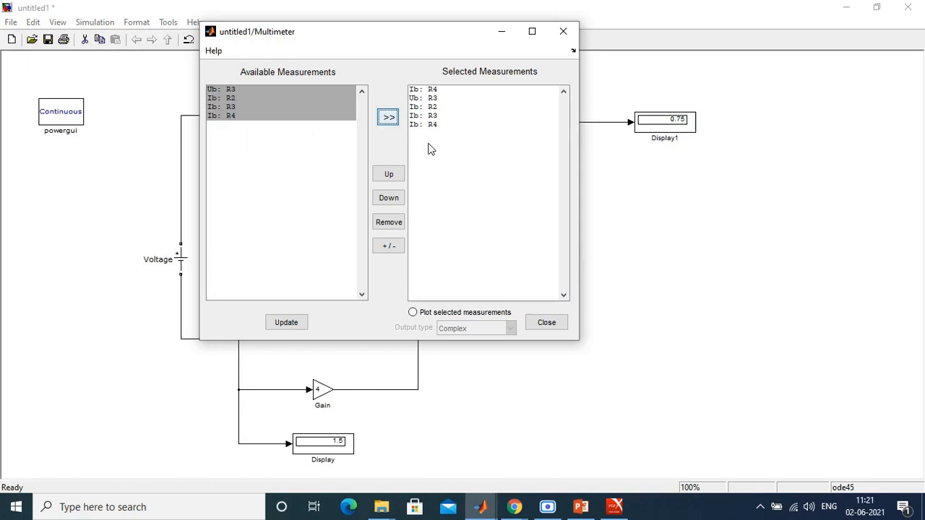
click(427, 117)
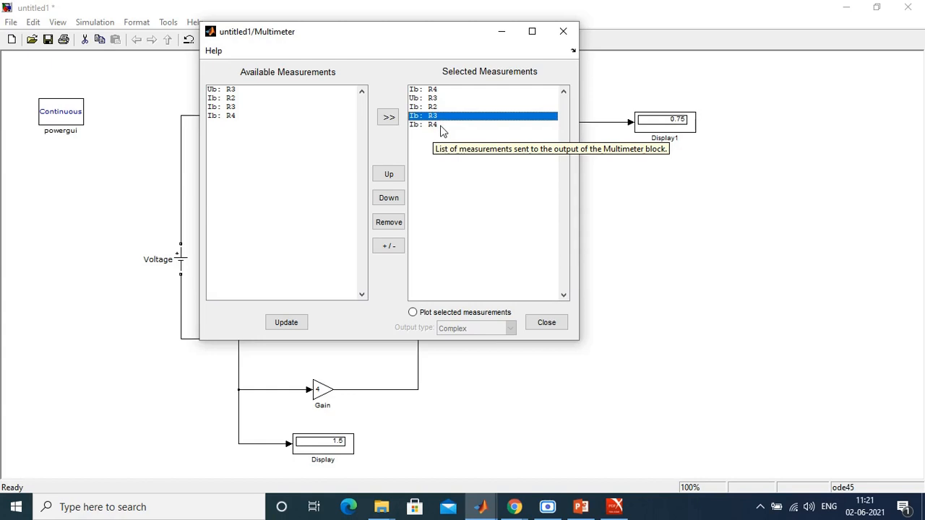
click(431, 90)
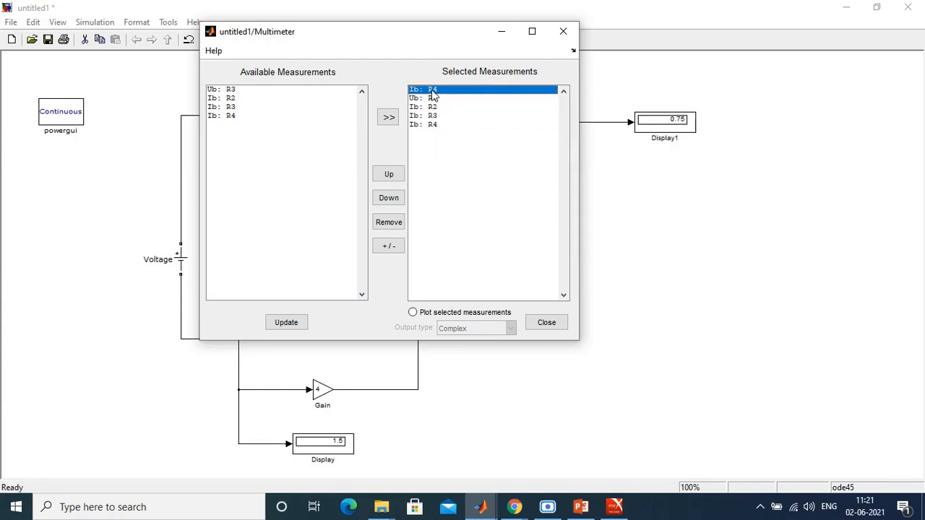
click(397, 224)
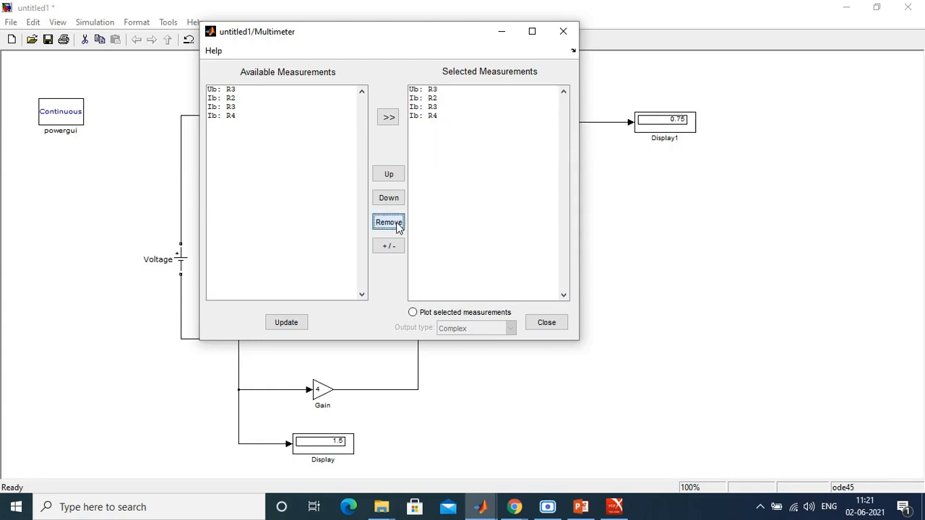
click(547, 325)
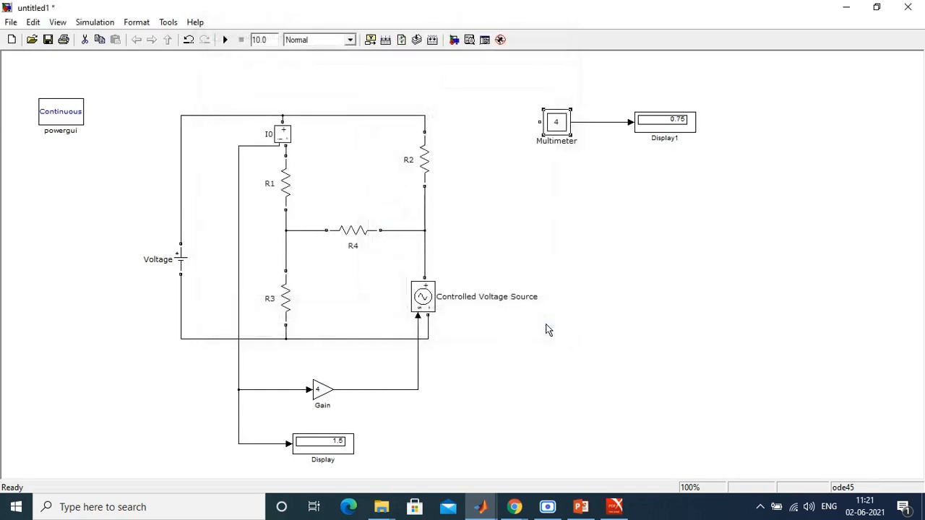
Step: Run the simulation and enlarge the Display1 block downward so it shows all four Multimeter values
click(225, 40)
drag(698, 139, 698, 189)
click(705, 220)
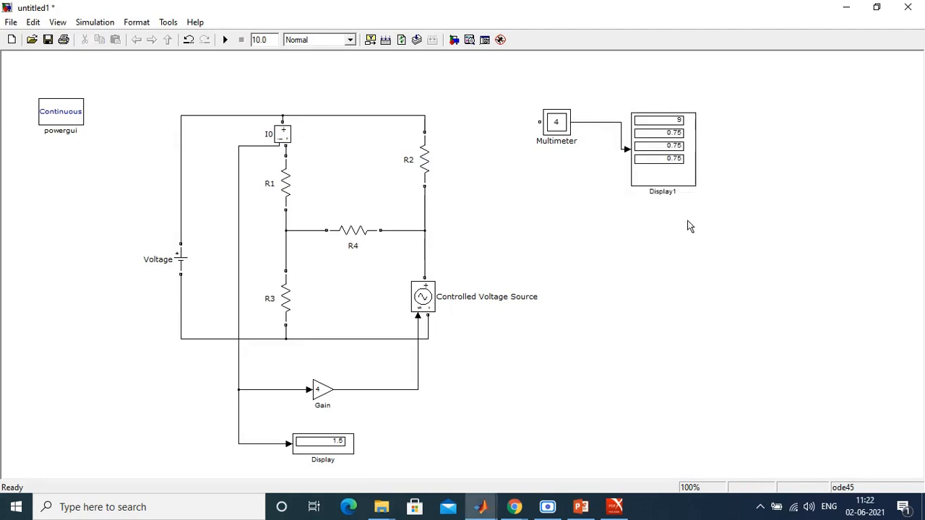